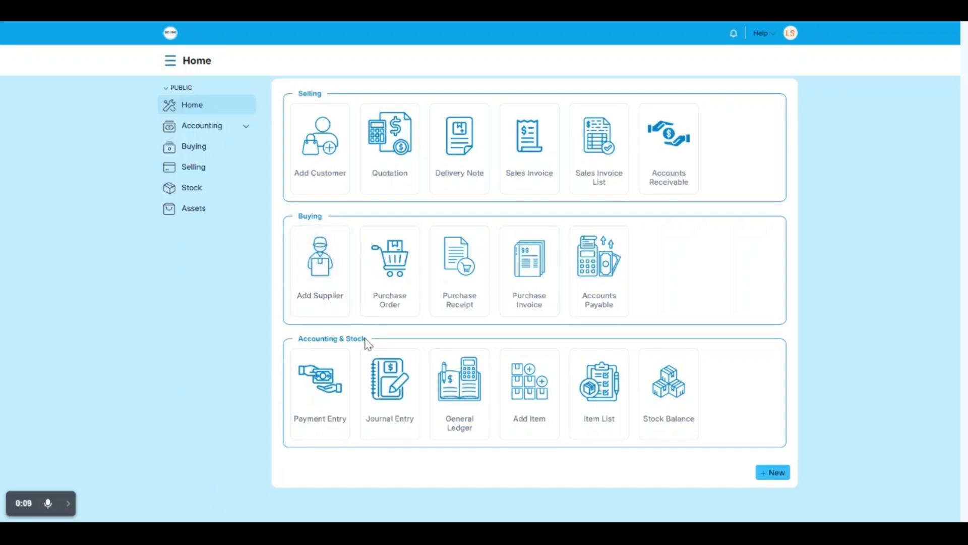
- Create a new item with code Keyboard-001, name Keyboard and item group Products
left_click_drag(372, 347, 346, 339)
left_click(529, 388)
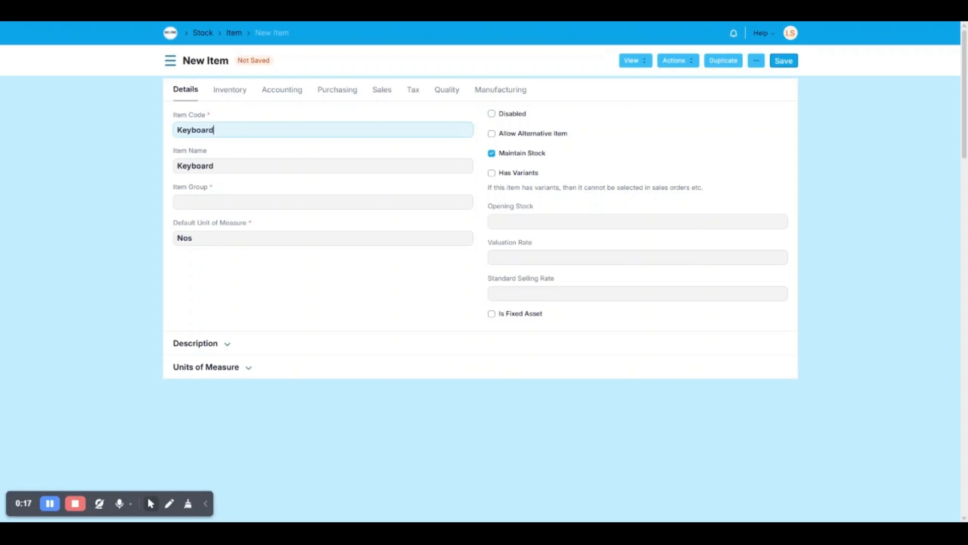
type("001")
left_click(235, 201)
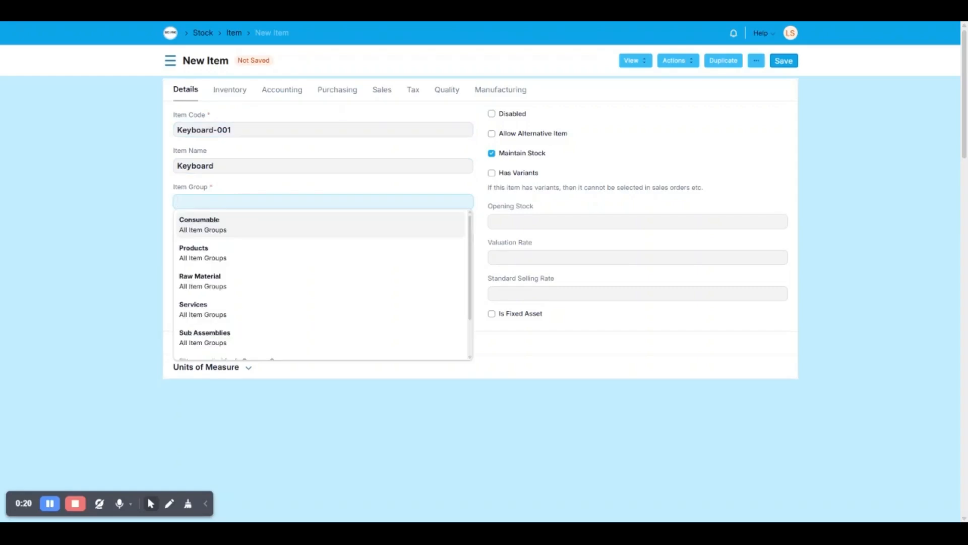
left_click(242, 261)
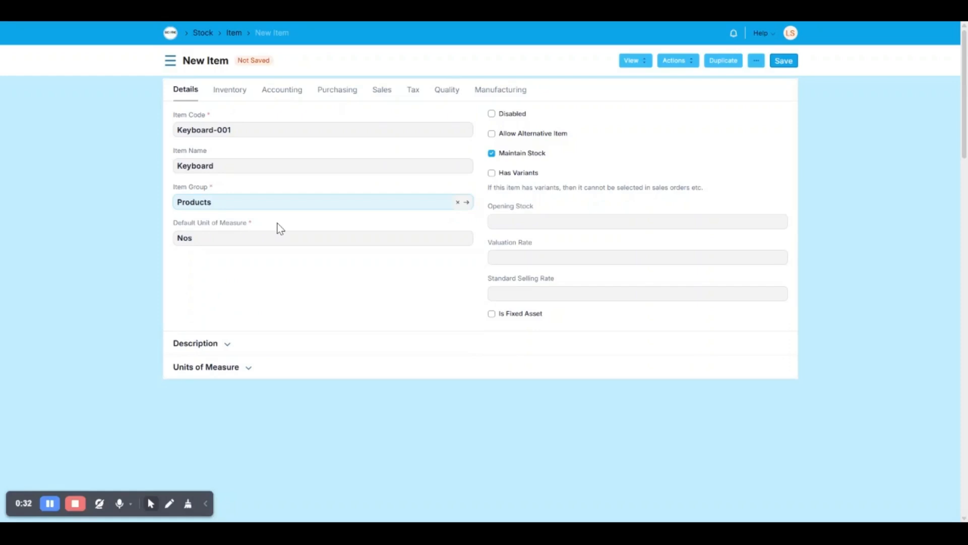
- Set the keyboard item's valuation rate to 50 and standard selling rate to 80, and save it
left_click(504, 257)
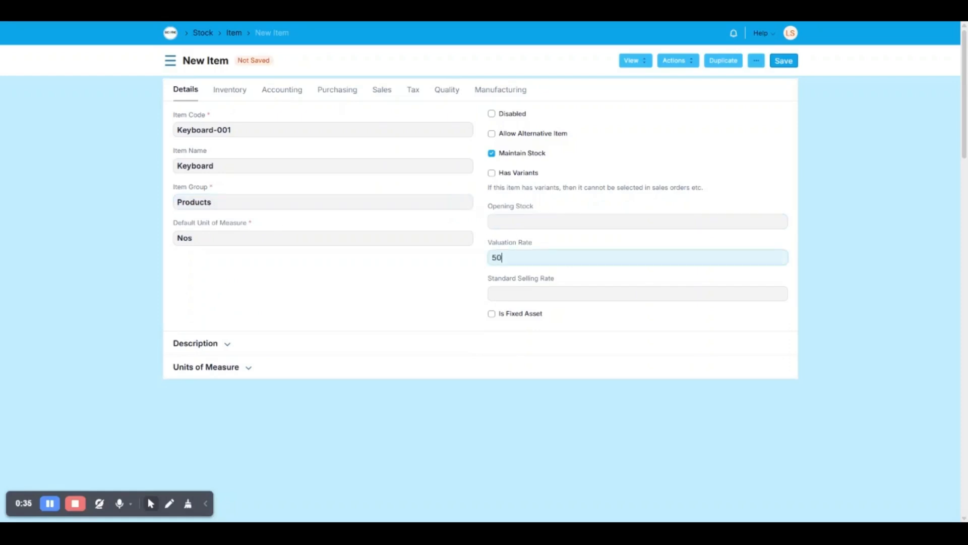
left_click(540, 294)
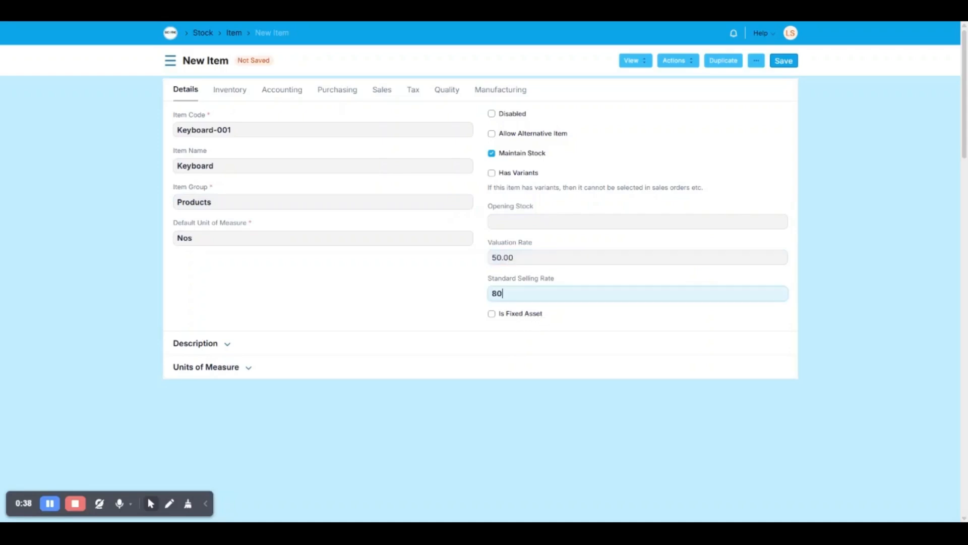
left_click(471, 302)
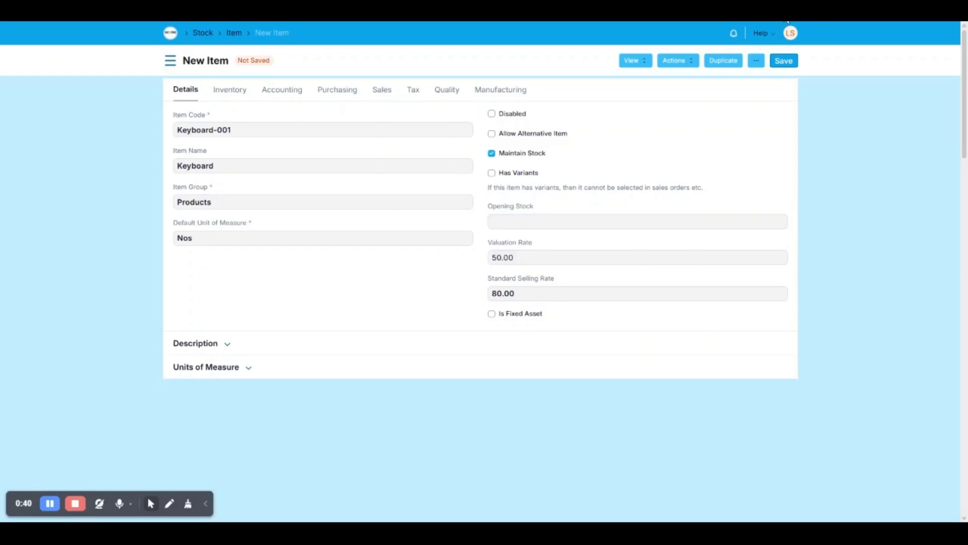
left_click(789, 57)
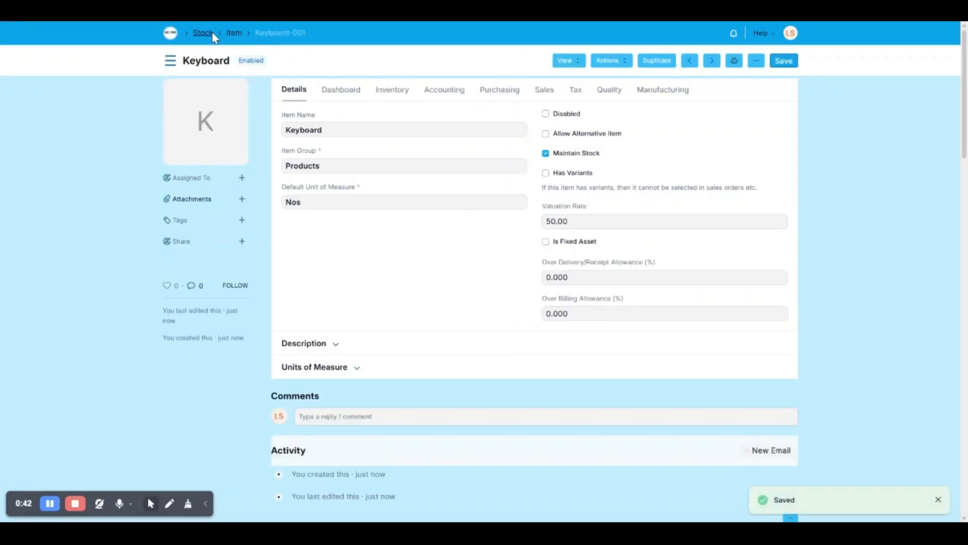
- Check the item list for the saved keyboard item and return to the home page
left_click(170, 33)
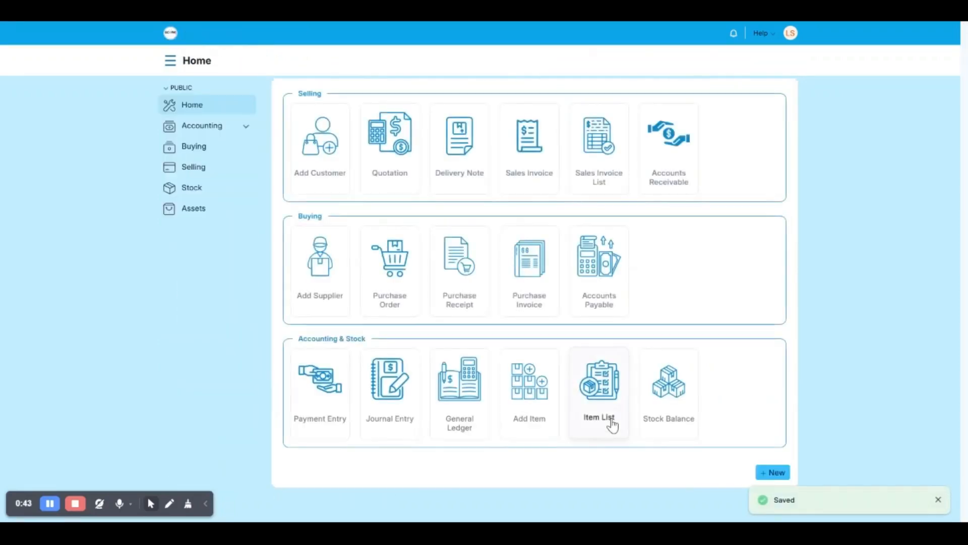
left_click(612, 421)
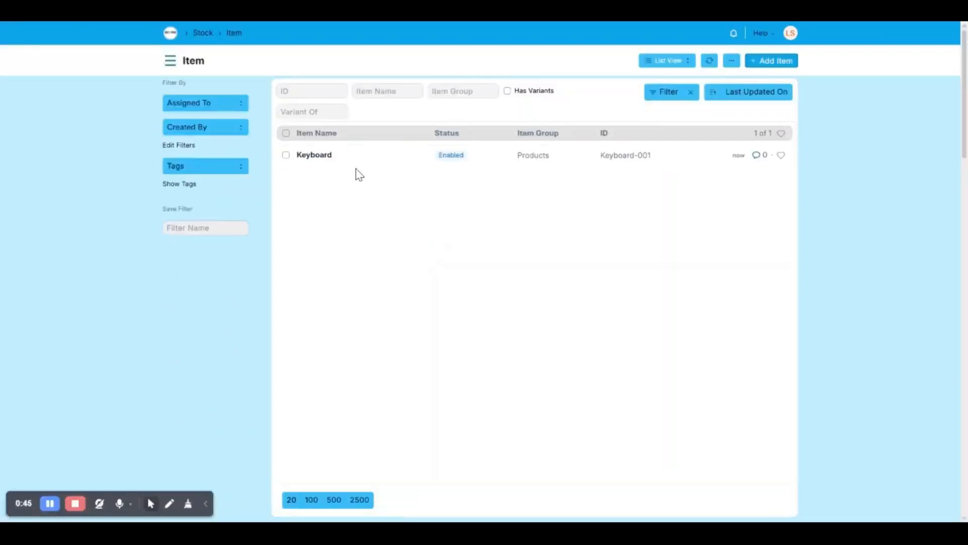
left_click(170, 33)
- Start another new item with code Mouse-001 and name Mouse
left_click(539, 373)
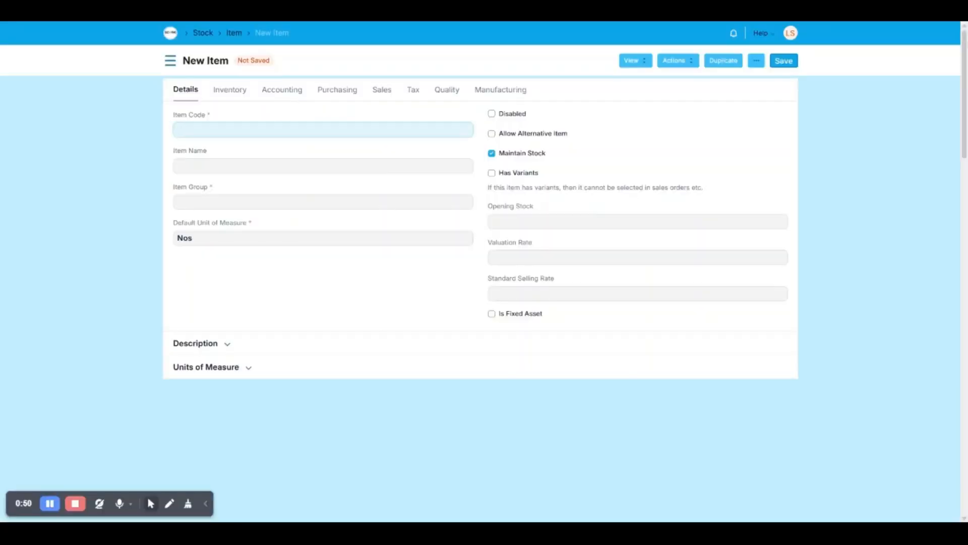
type("mous")
key("BackSpace")
key("BackSpace")
type("use-")
left_click(271, 161)
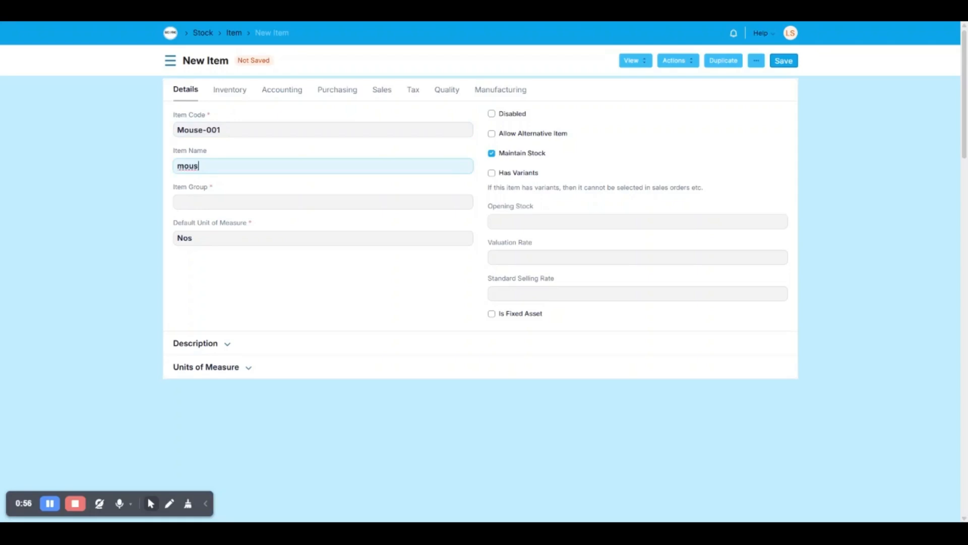
type("Mouse")
- Assign the mouse item to the Products item group
scroll(218, 175, "down", 1)
key("Tab")
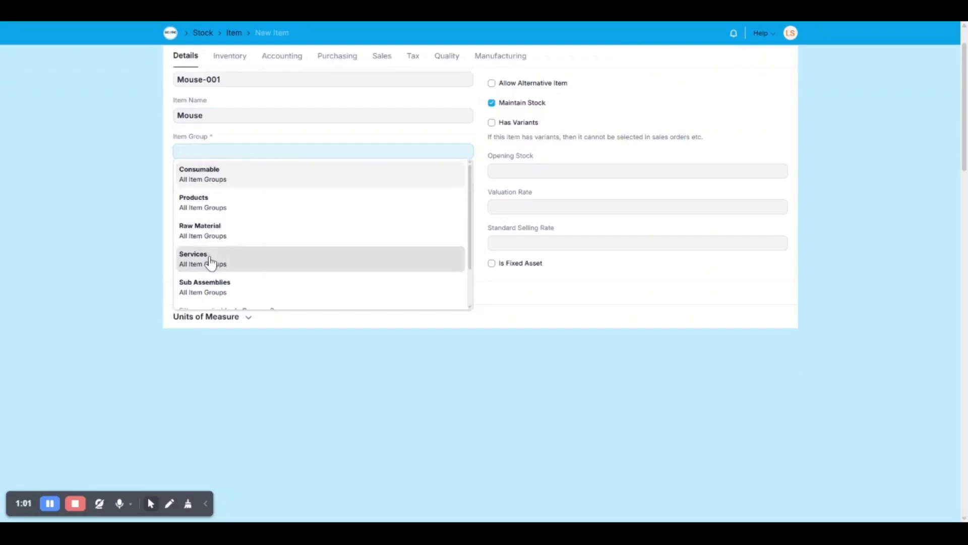
left_click(221, 233)
double_click(222, 172)
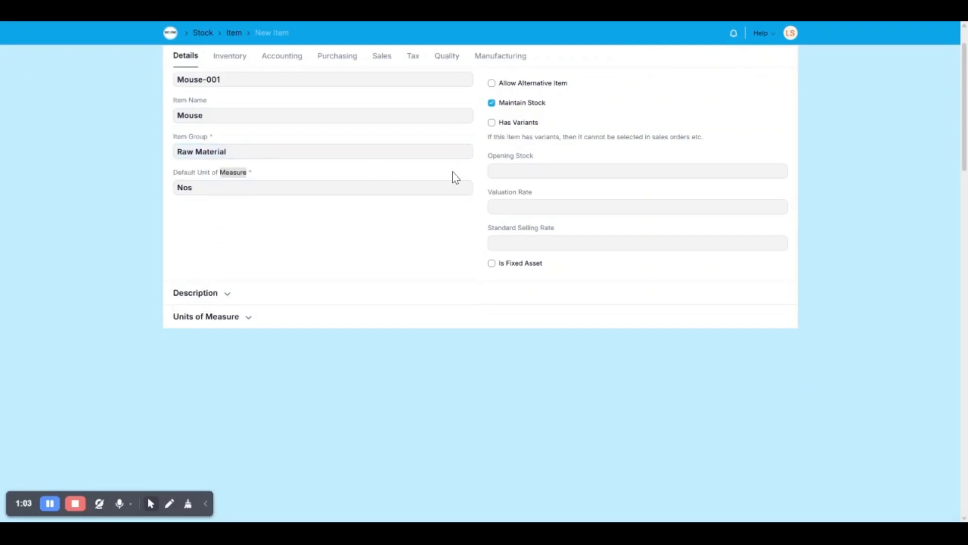
left_click(458, 152)
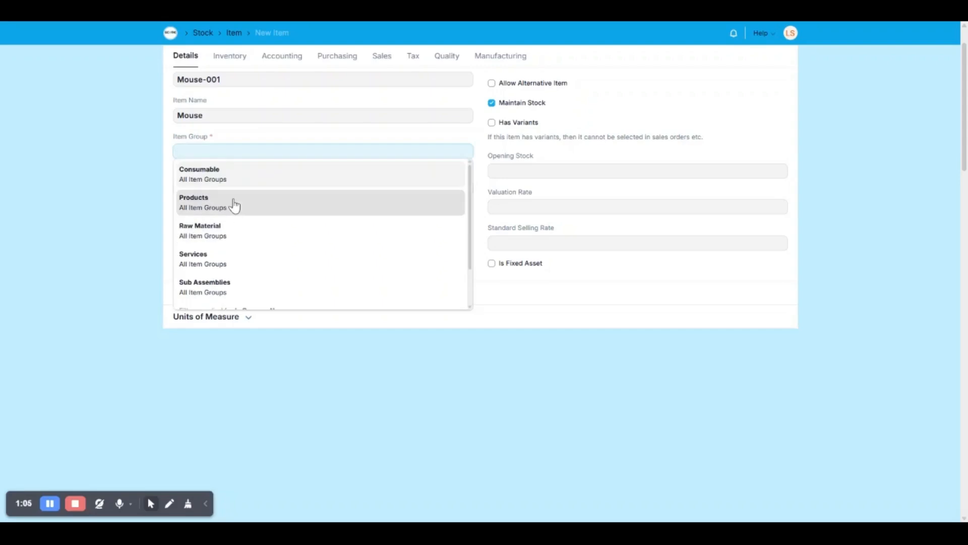
left_click(233, 203)
scroll(432, 219, "up", 1)
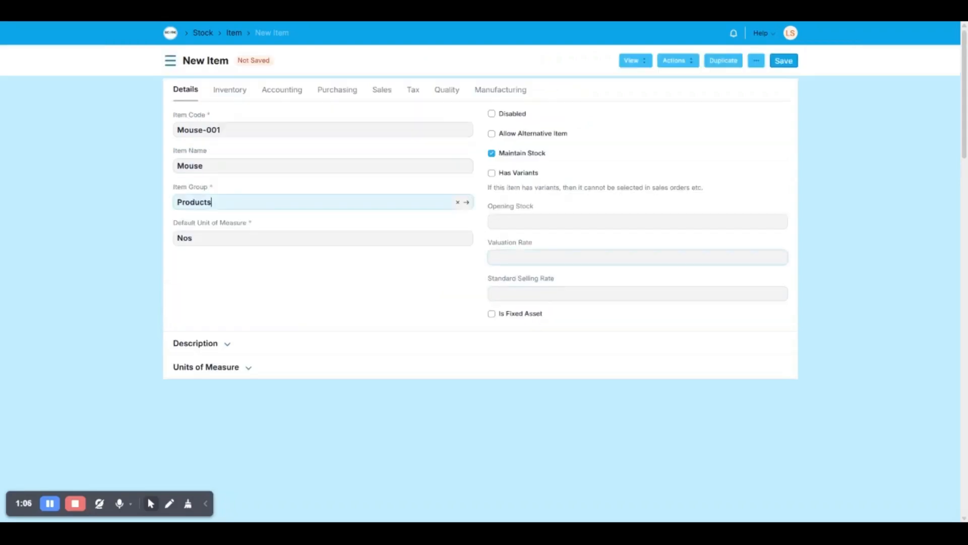
- Set the mouse item's valuation rate to 25 and standard selling rate to 35, and save it
left_click(560, 257)
key("Tab")
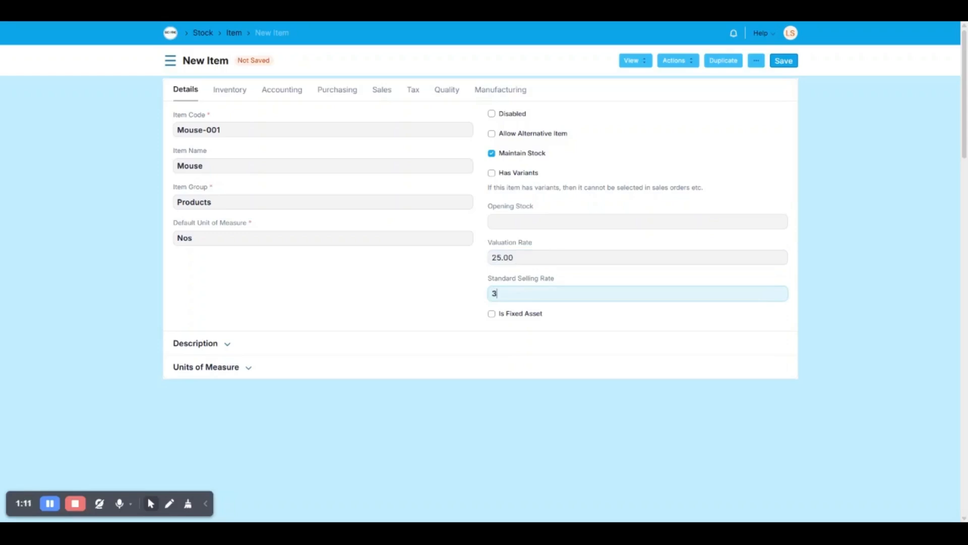
left_click(386, 298)
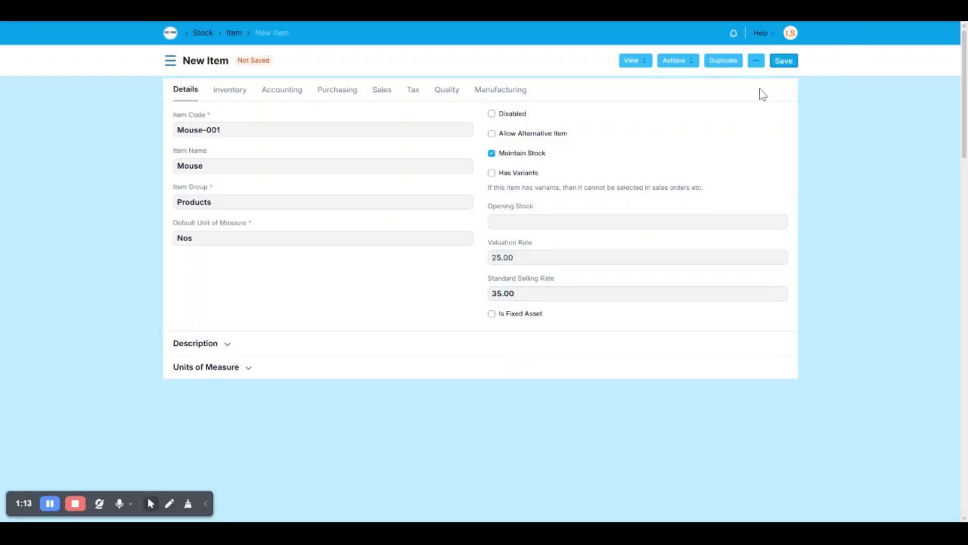
left_click(784, 61)
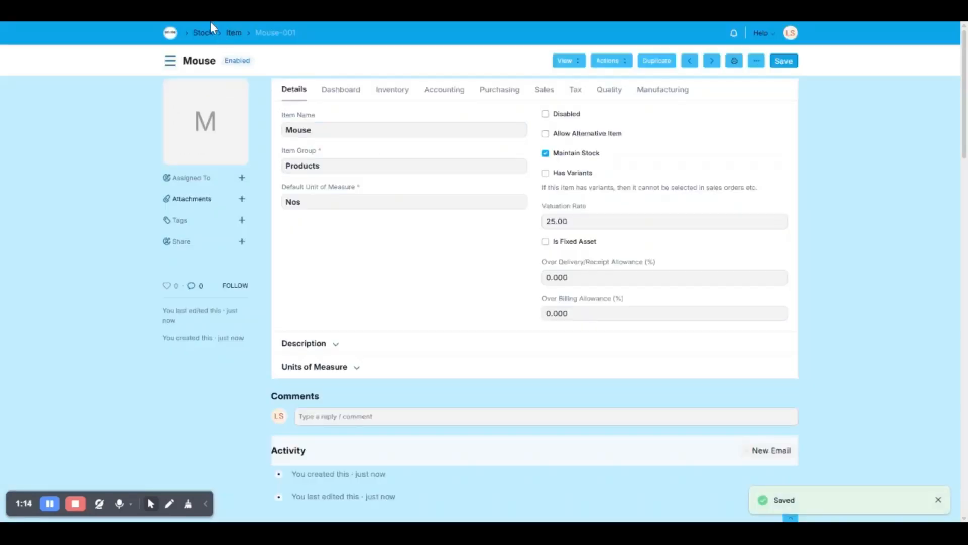
- Open the item list from the home page to check the saved mouse item
left_click(173, 37)
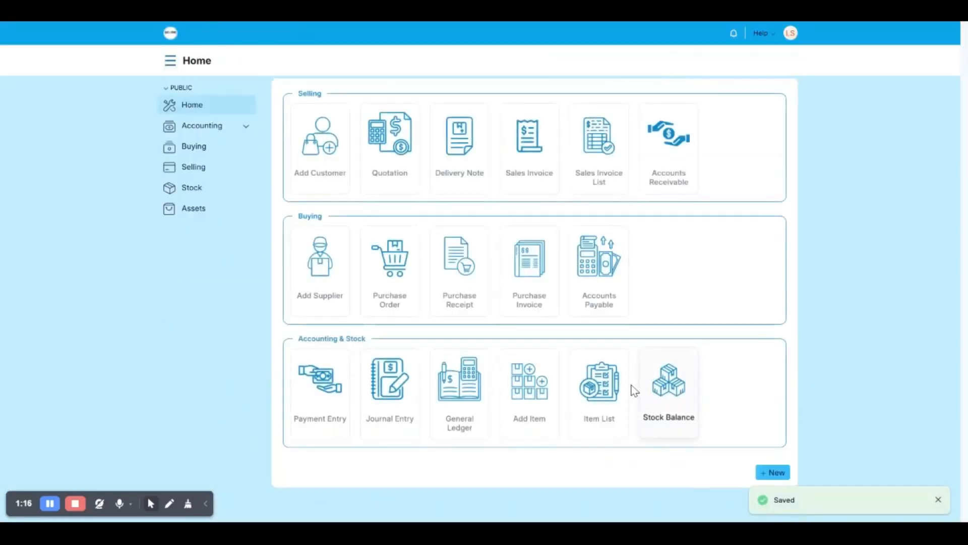
left_click(592, 400)
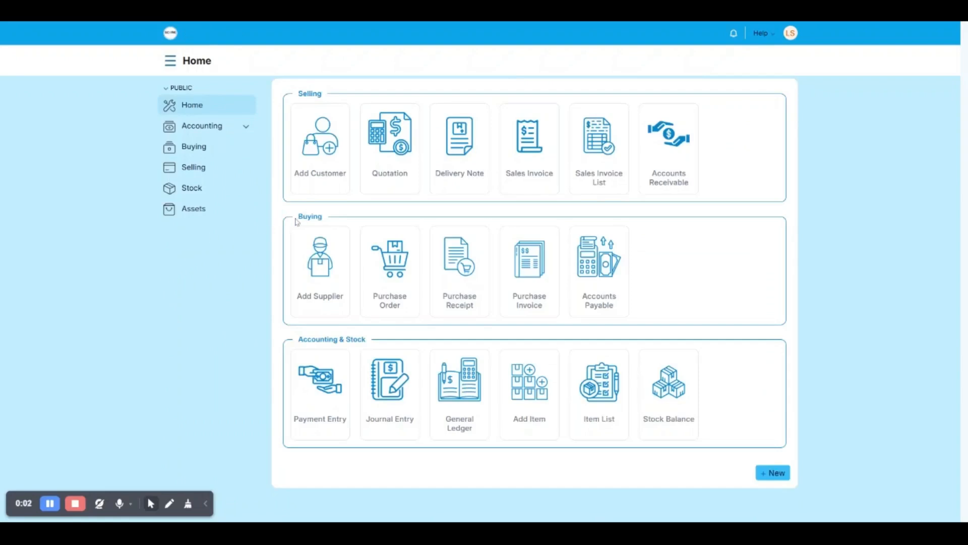
- Start a new supplier record named Bluelight Computers
left_click(319, 267)
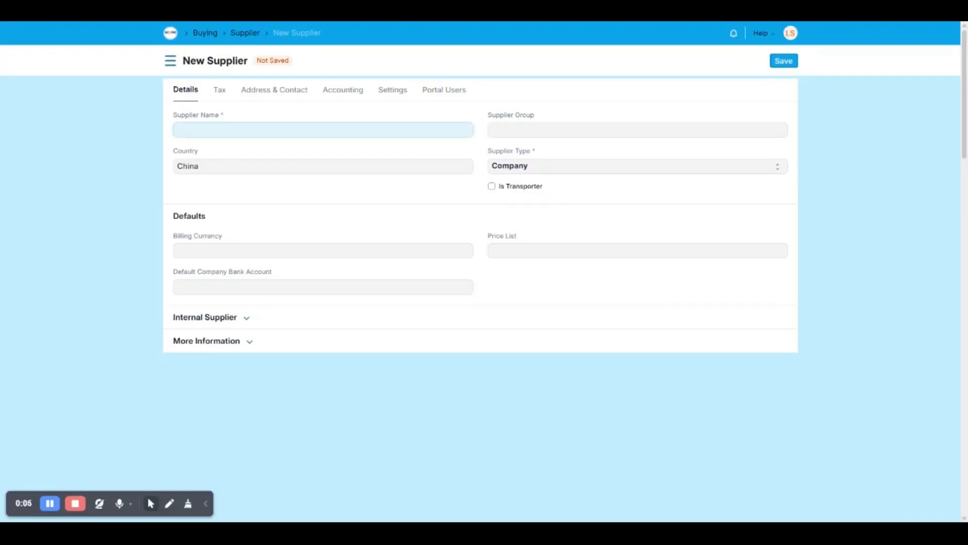
type("Bluelight COmput")
key("BackSpace")
type("omp")
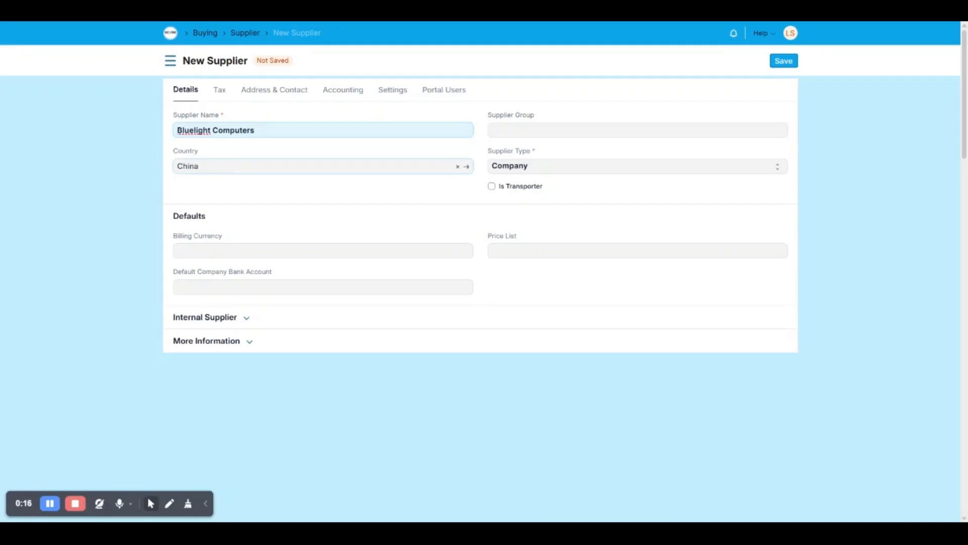
- Set the supplier's billing currency to CNY and price list to Standard Buying, and save the supplier
left_click(175, 252)
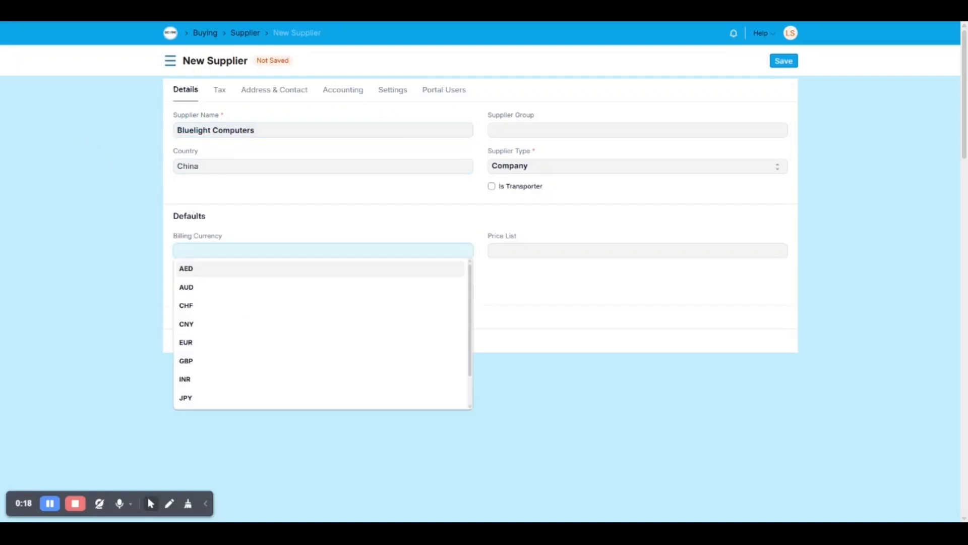
left_click(199, 325)
left_click(563, 251)
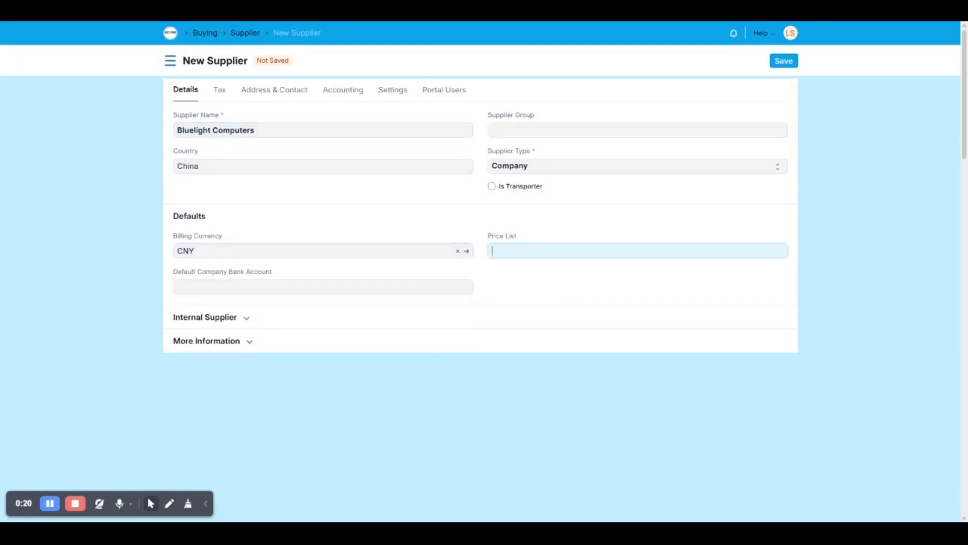
left_click(543, 272)
left_click(783, 62)
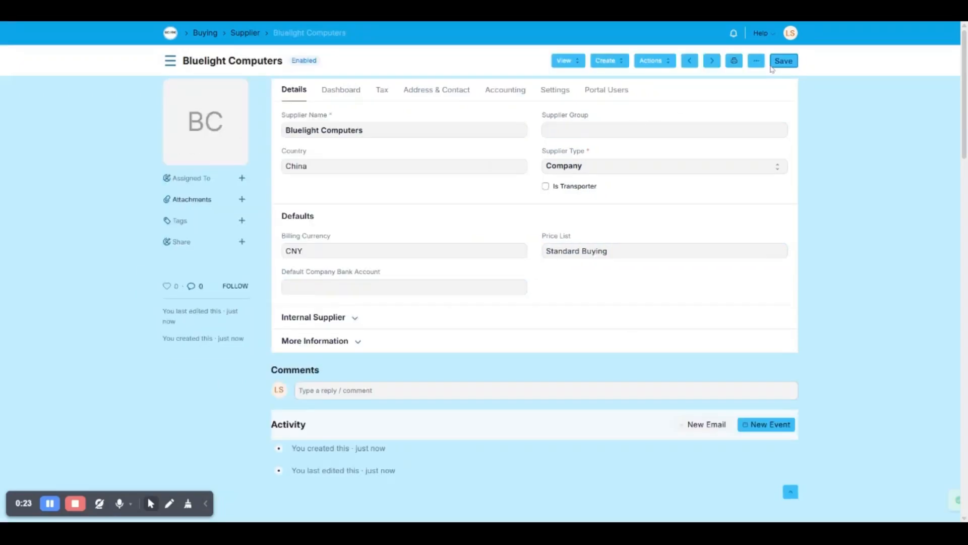
- Start a new purchase order and view the available sources for fetching items
left_click(171, 33)
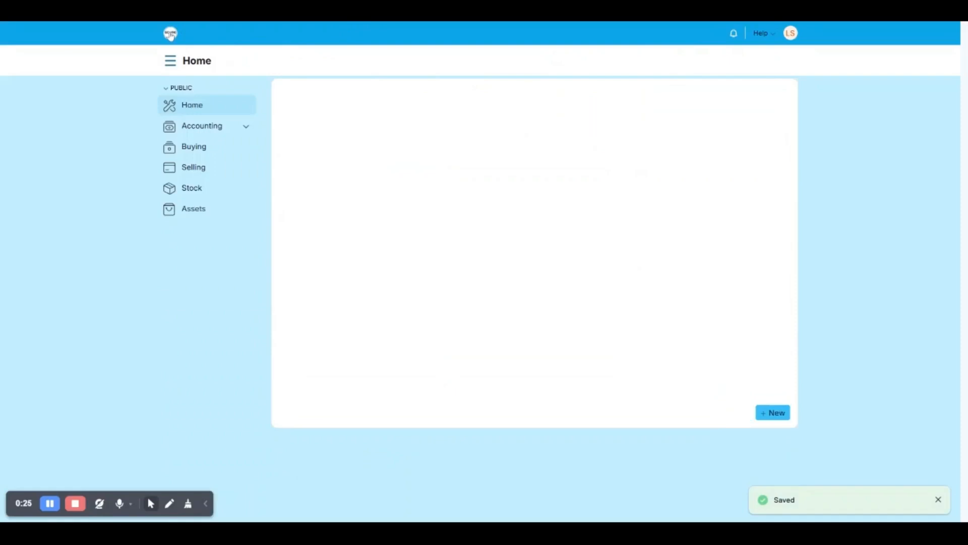
left_click(389, 260)
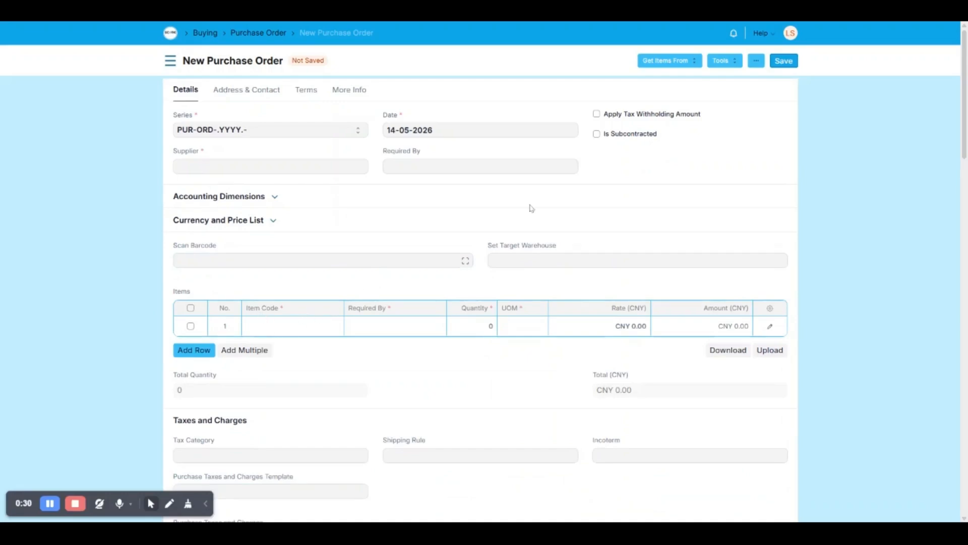
left_click(686, 62)
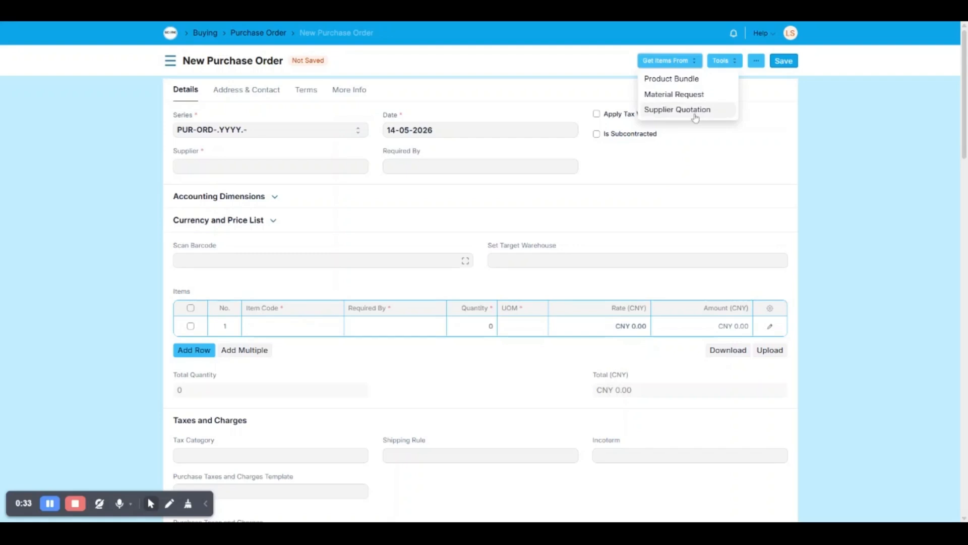
left_click(837, 131)
- Set the purchase order's supplier to Bluelight Computers and its required-by date to 15-05-2026
left_click(313, 163)
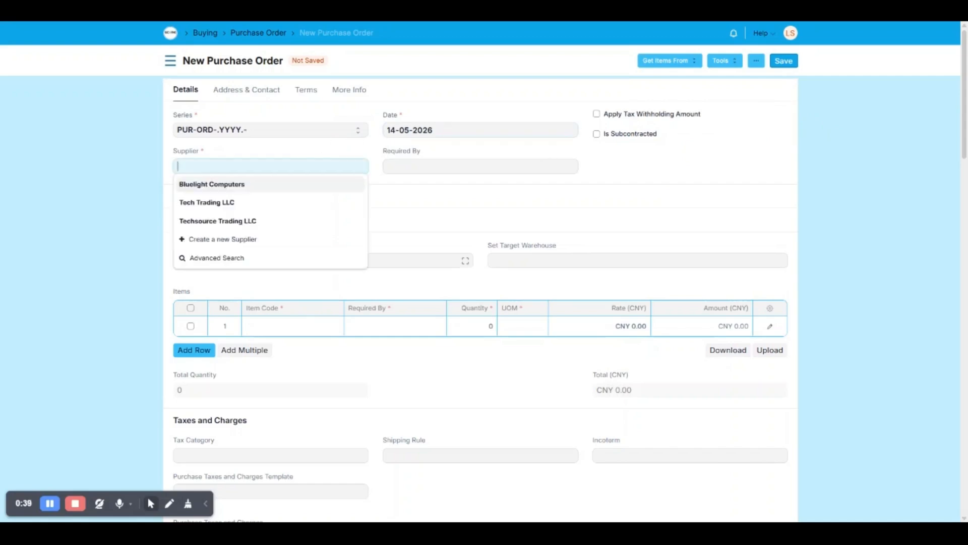
left_click(258, 186)
left_click(497, 169)
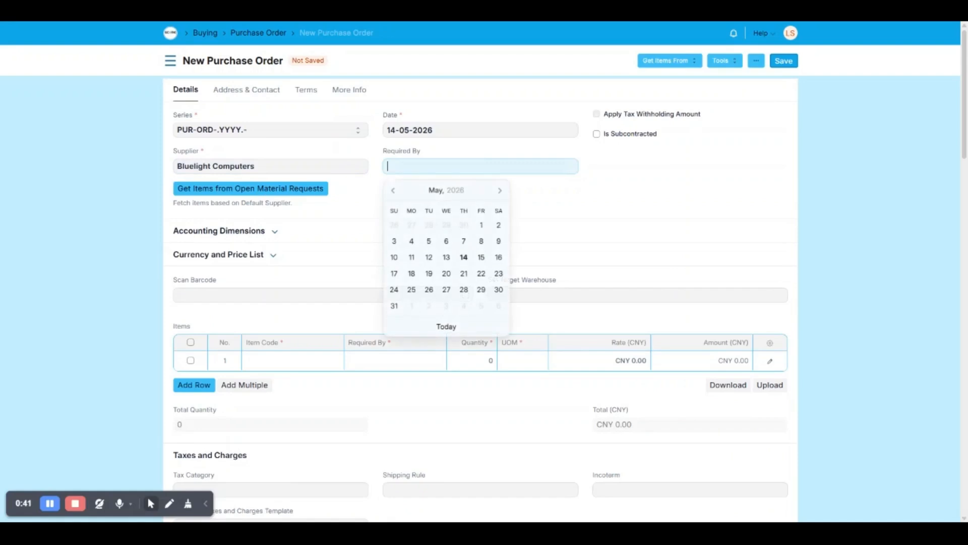
left_click(480, 258)
- Add Mouse-001 and Keyboard-001 as two rows in the purchase order's items table
scroll(258, 267, "down", 2)
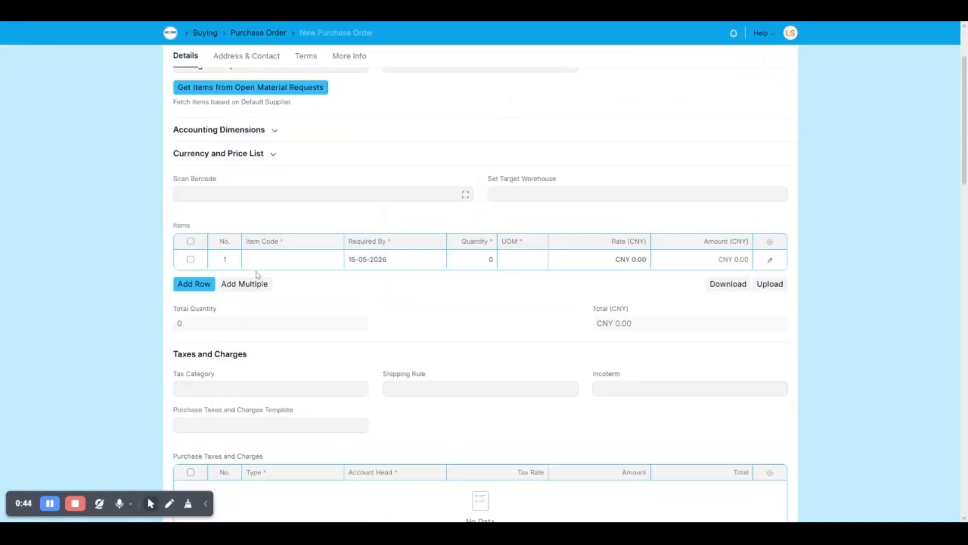
left_click(294, 263)
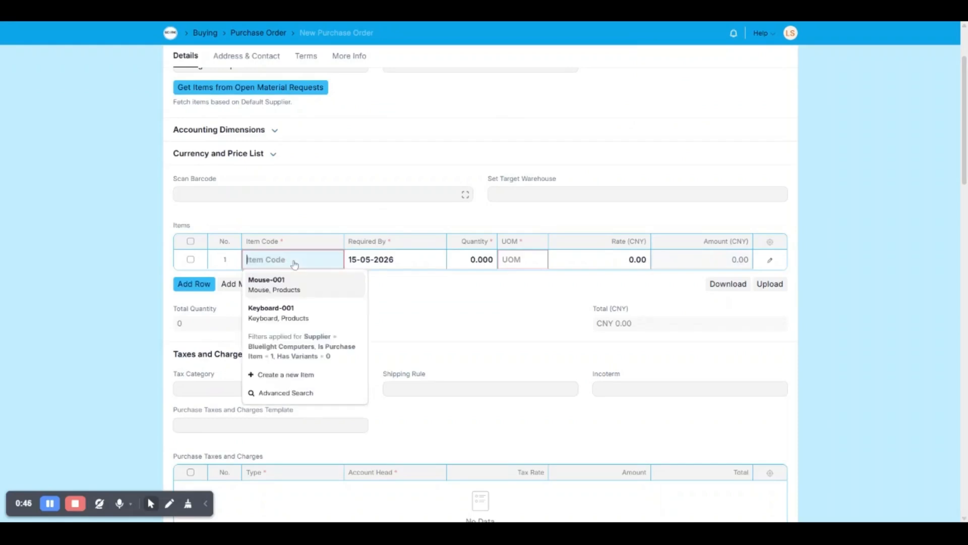
left_click(296, 281)
scroll(208, 292, "down", 1)
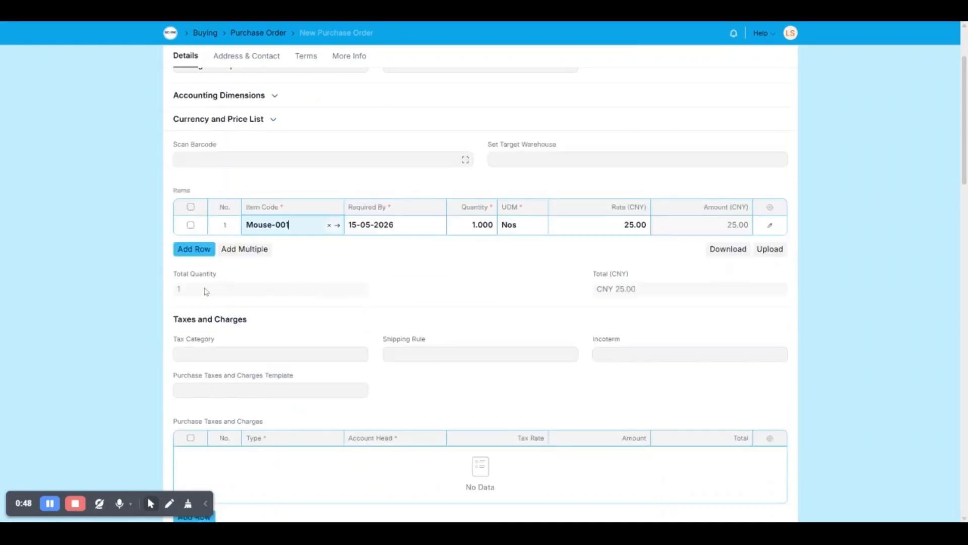
left_click(193, 249)
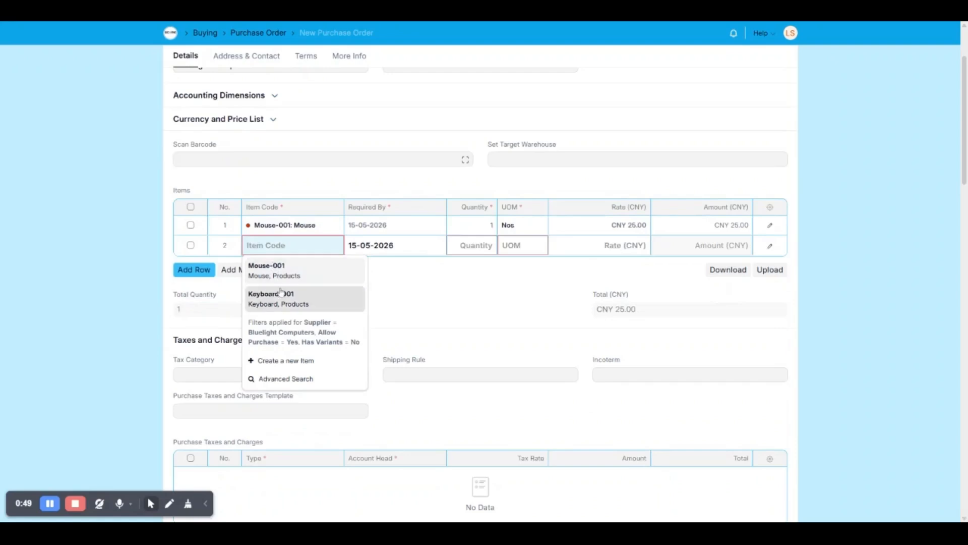
left_click(283, 294)
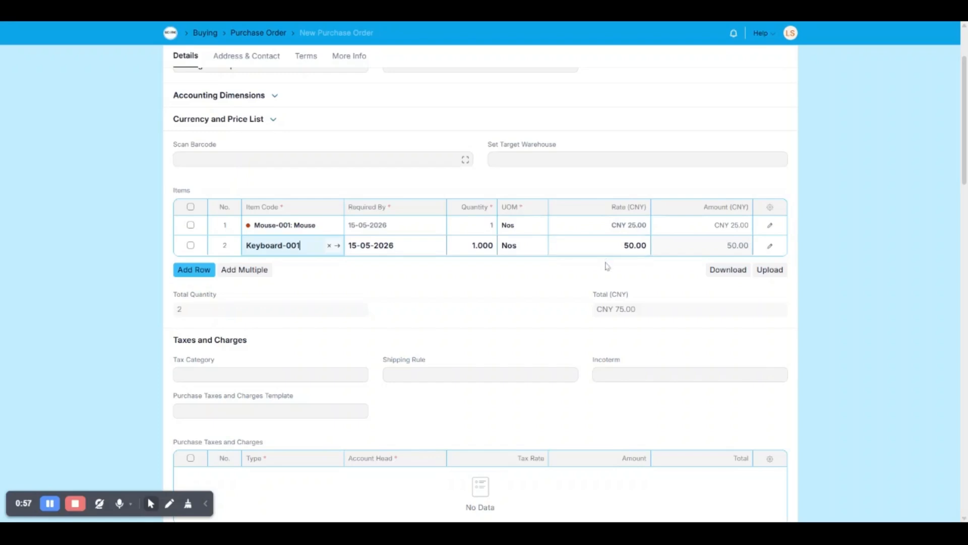
- Set the rate of the Keyboard-001 row in the items table to CNY 60
left_click(607, 246)
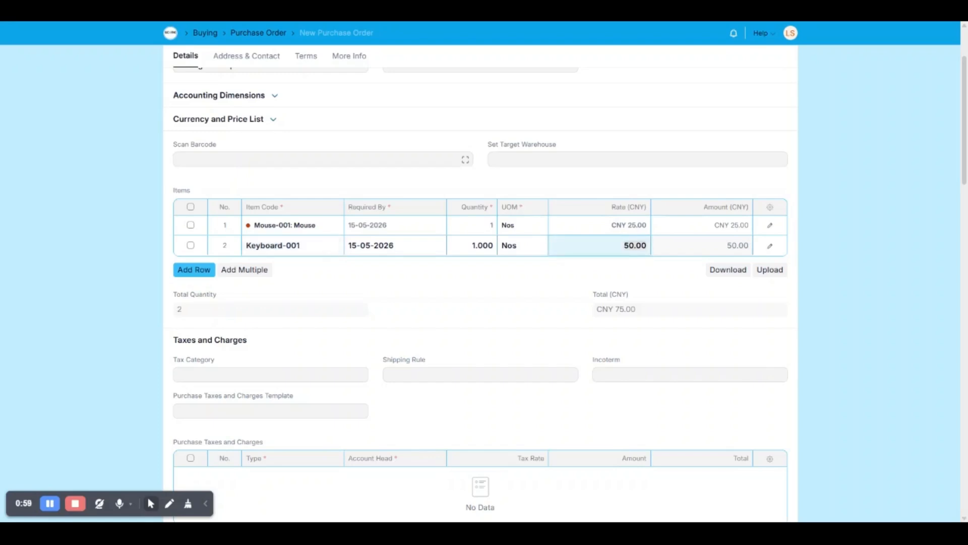
type("60")
left_click(545, 290)
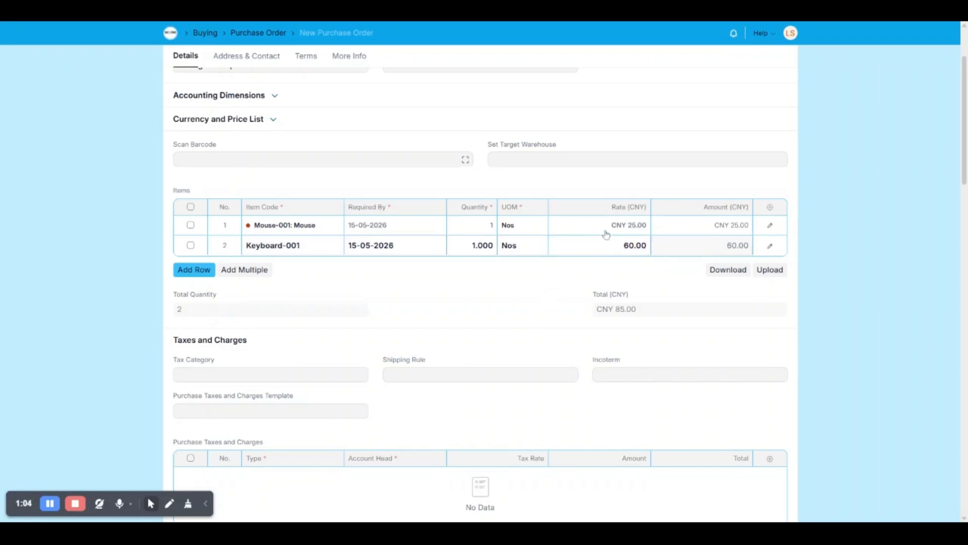
- Set the quantity of both the Mouse-001 and Keyboard-001 rows to 10
left_click(479, 225)
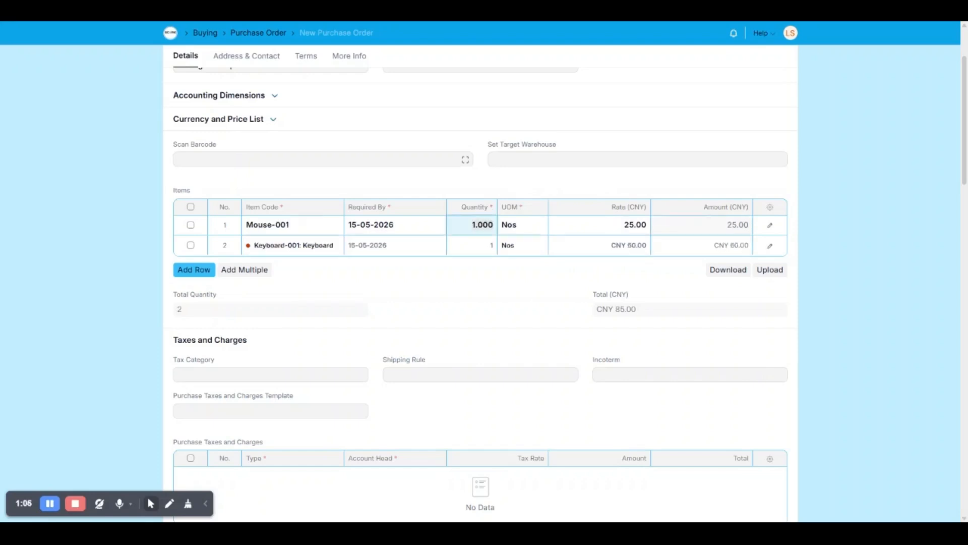
type("10")
left_click(483, 248)
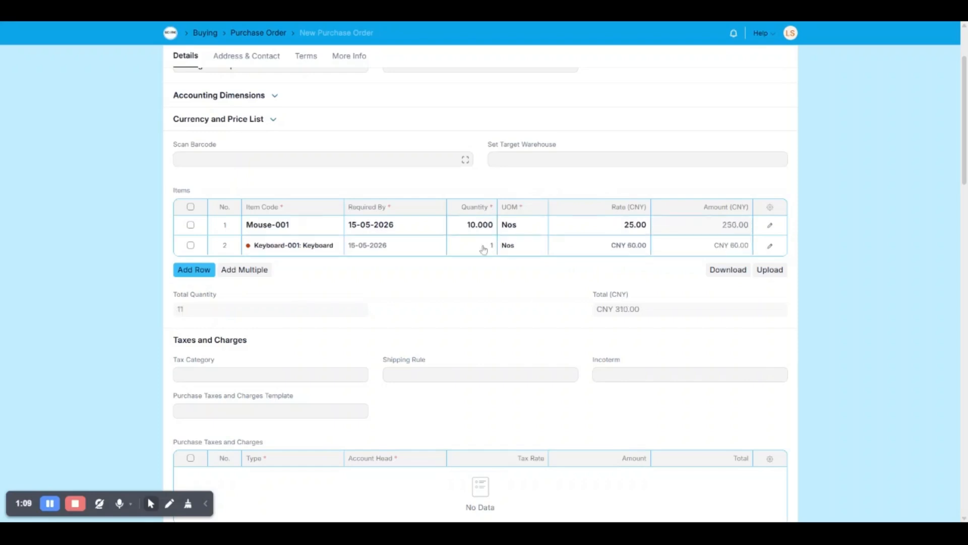
left_click(483, 247)
type("10")
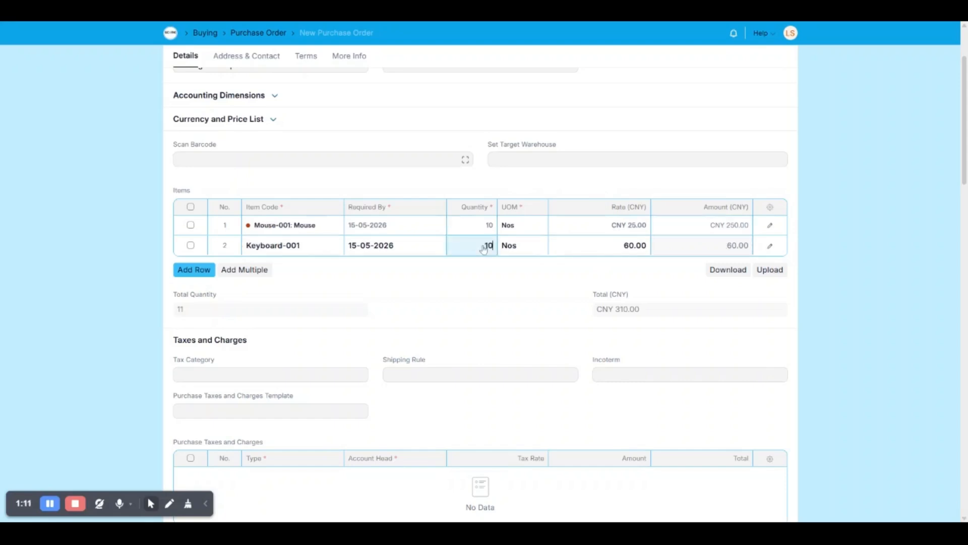
- Set the order's target warehouse to Finished Goods - SI and its purchase taxes and charges template to China Tax
left_click(492, 158)
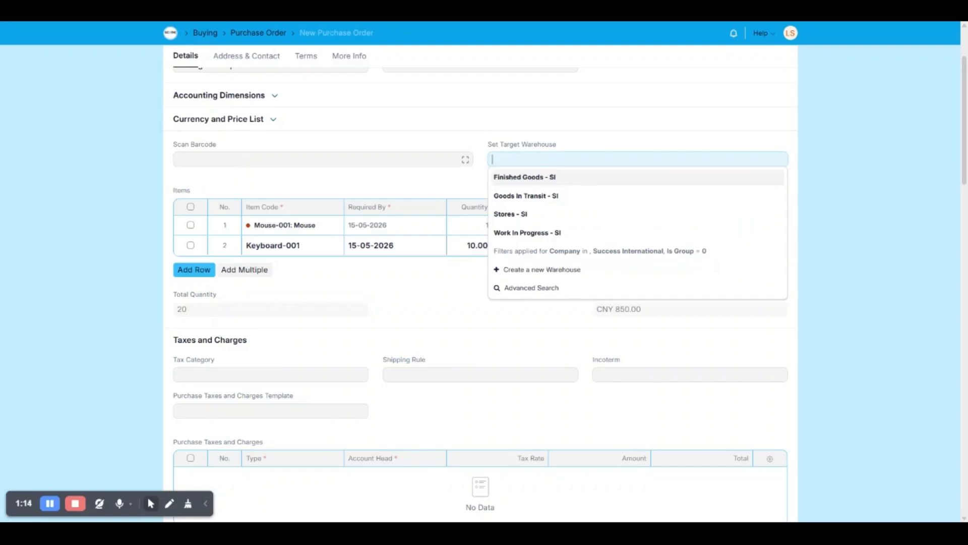
left_click(538, 178)
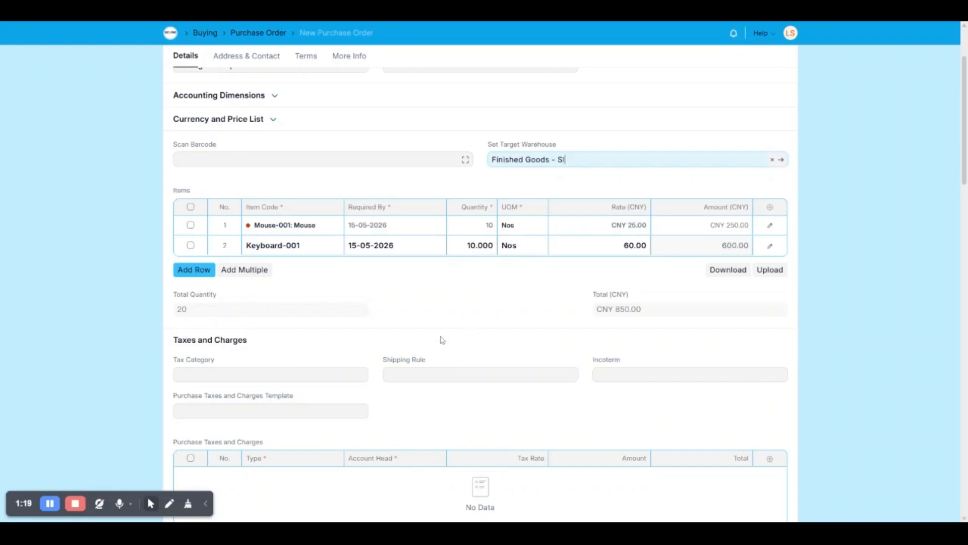
scroll(370, 362, "down", 2)
left_click(216, 305)
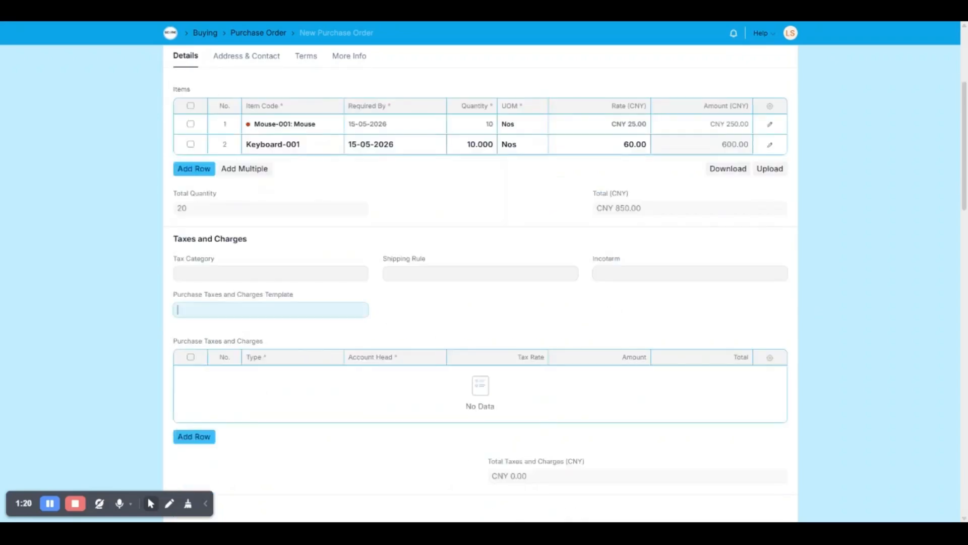
key("Down")
key("Return")
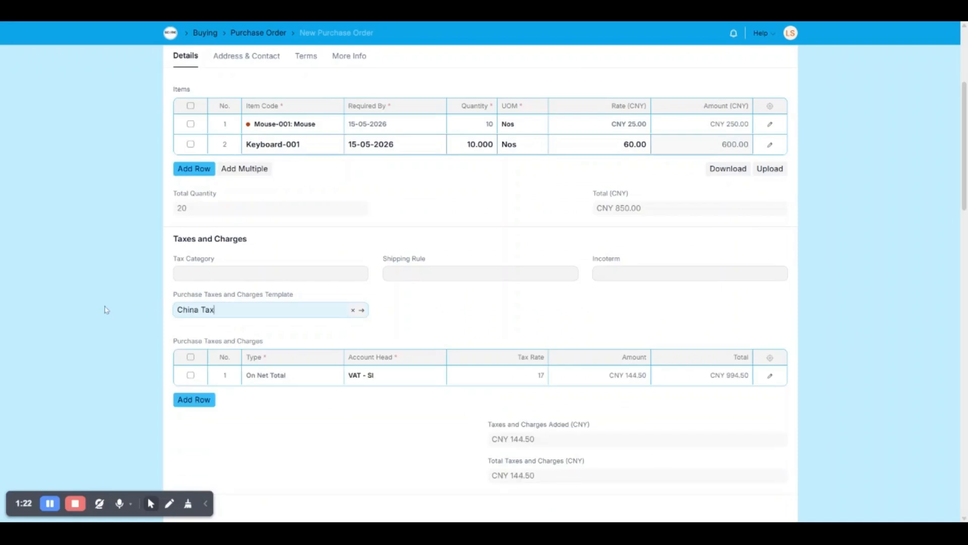
- Review the order's totals, then save the purchase order and submit it permanently
scroll(296, 331, "down", 6)
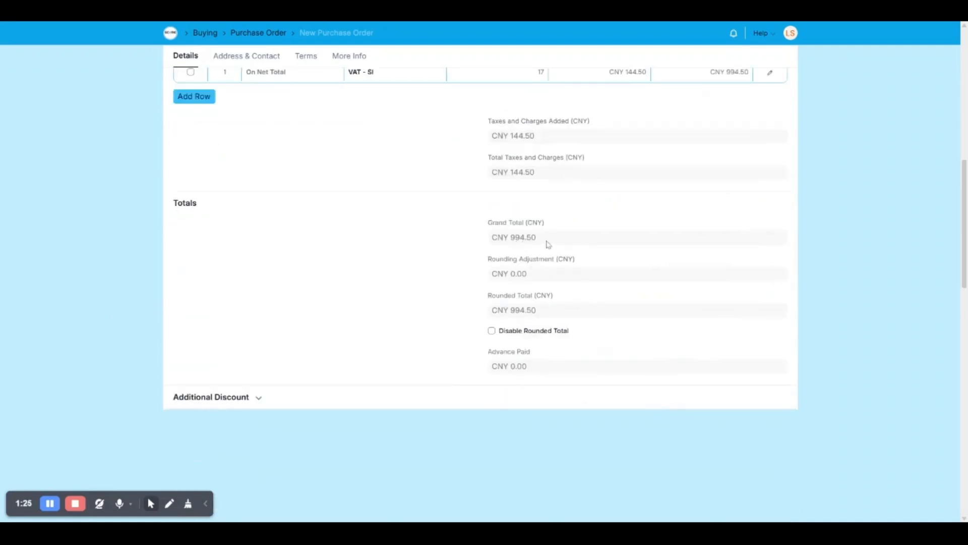
scroll(631, 255, "up", 10)
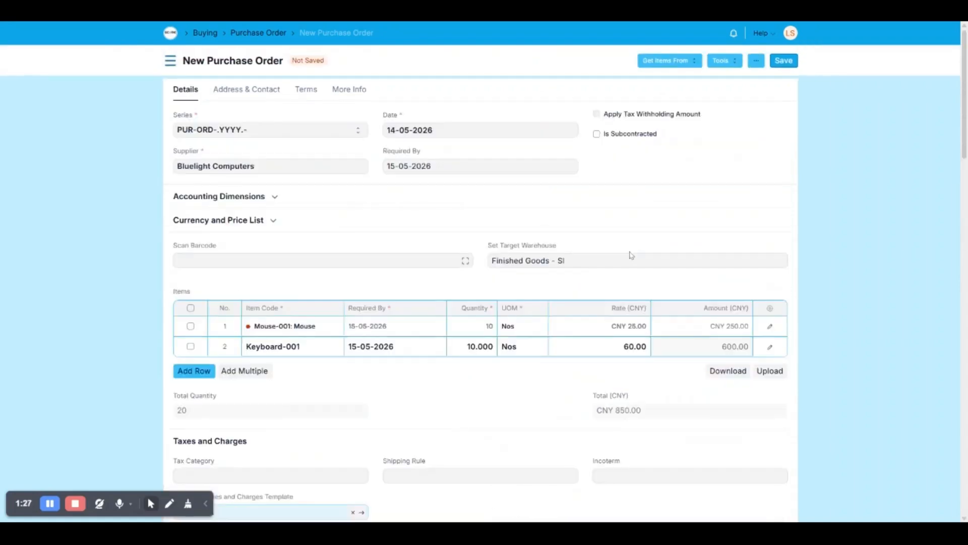
left_click(784, 61)
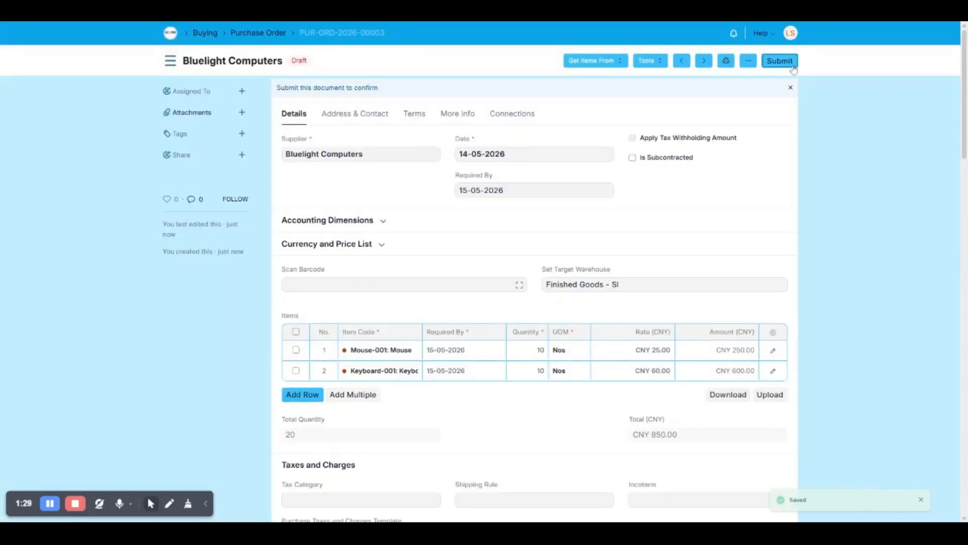
left_click(788, 64)
left_click(599, 115)
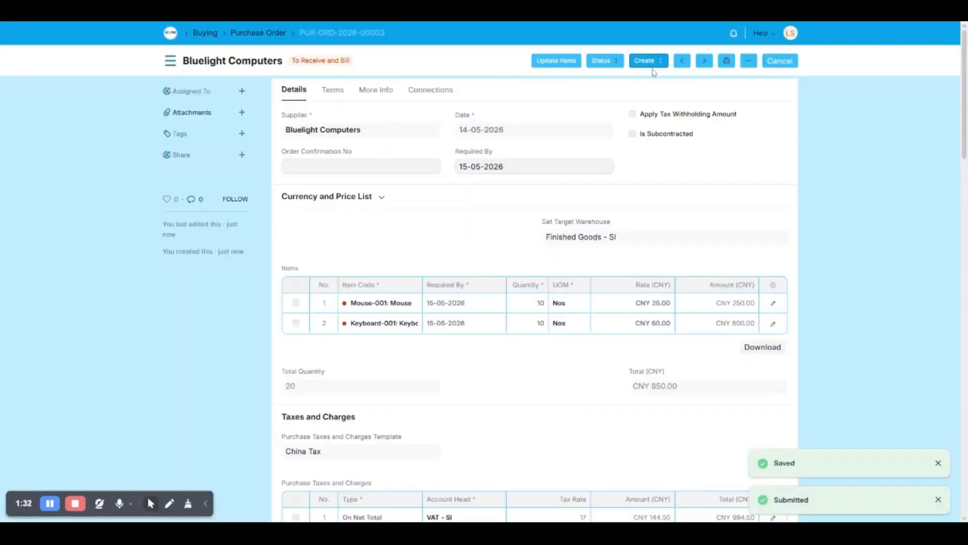
- Create a purchase receipt from the submitted purchase order, then save and submit the receipt
left_click(656, 67)
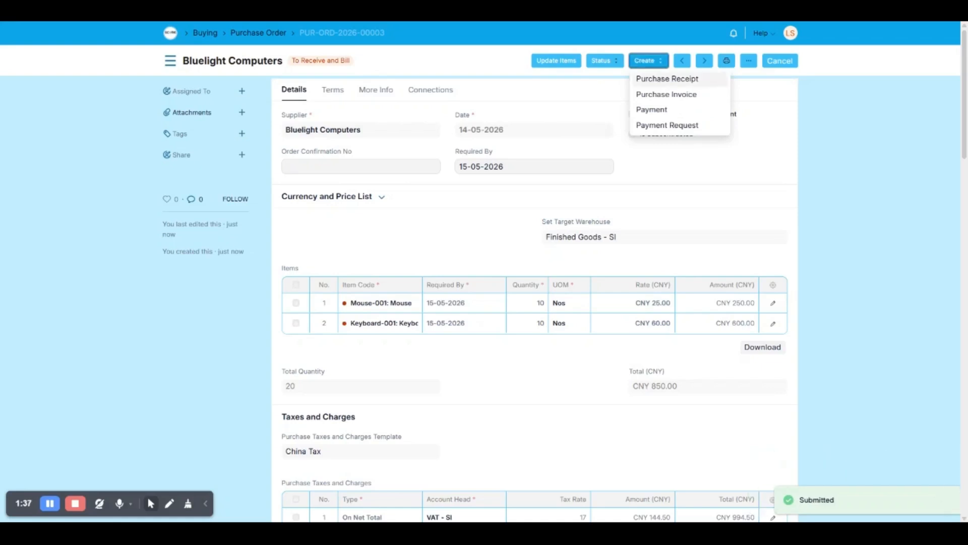
left_click(672, 83)
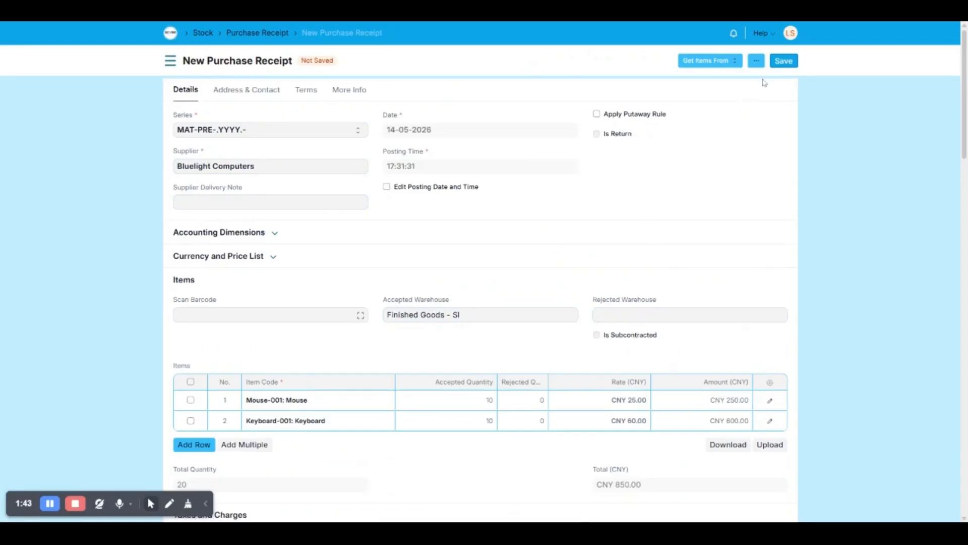
scroll(474, 264, "down", 2)
scroll(641, 240, "up", 2)
left_click(782, 62)
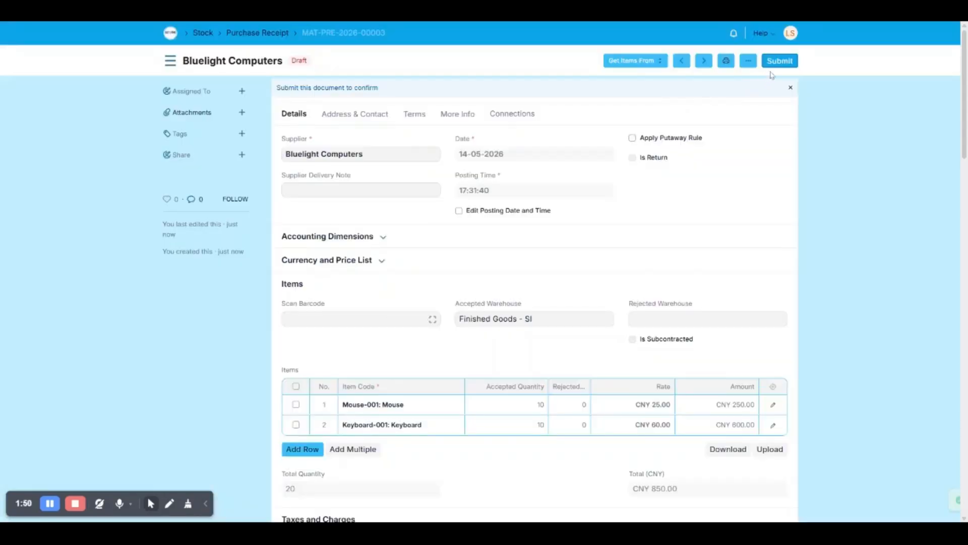
left_click(784, 63)
left_click(607, 115)
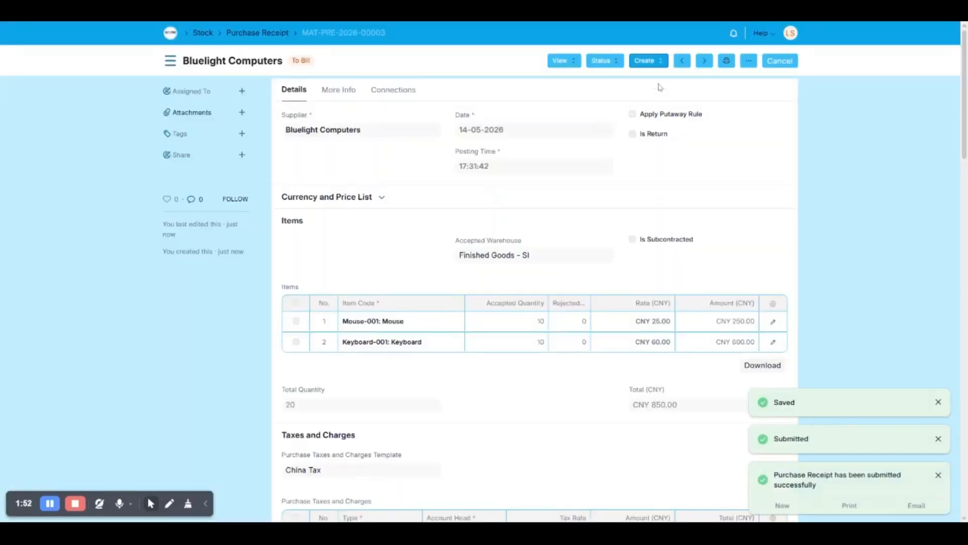
- Create a purchase invoice from the submitted purchase receipt and save it as a draft
left_click(655, 63)
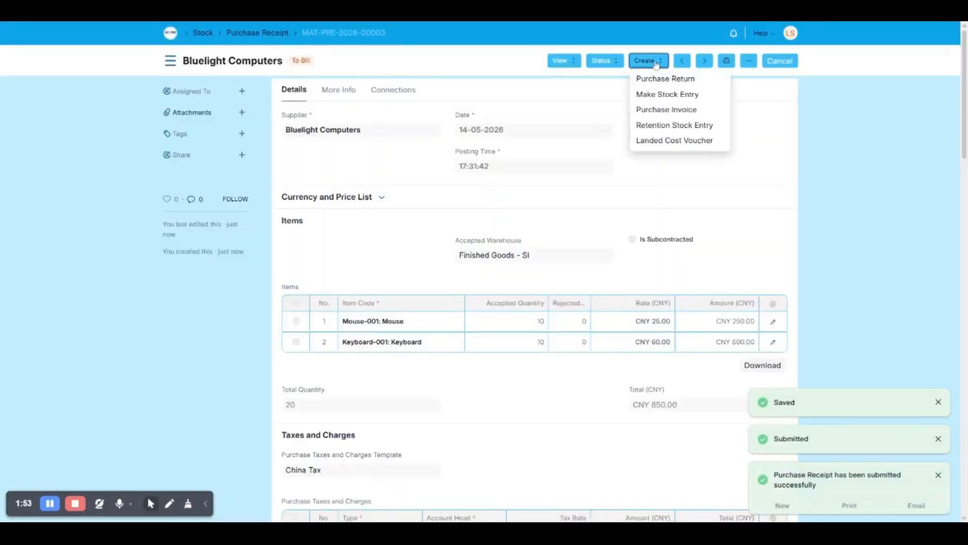
left_click(678, 113)
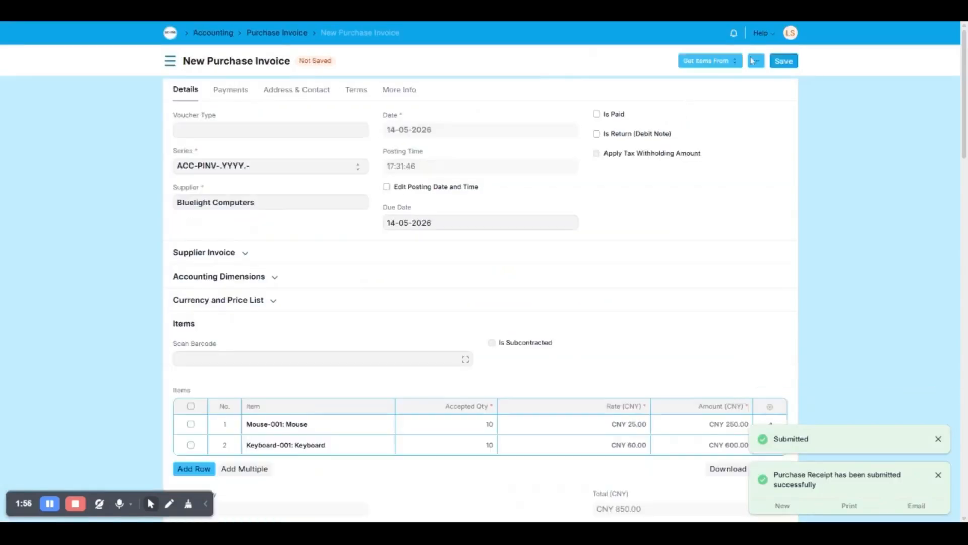
left_click(789, 61)
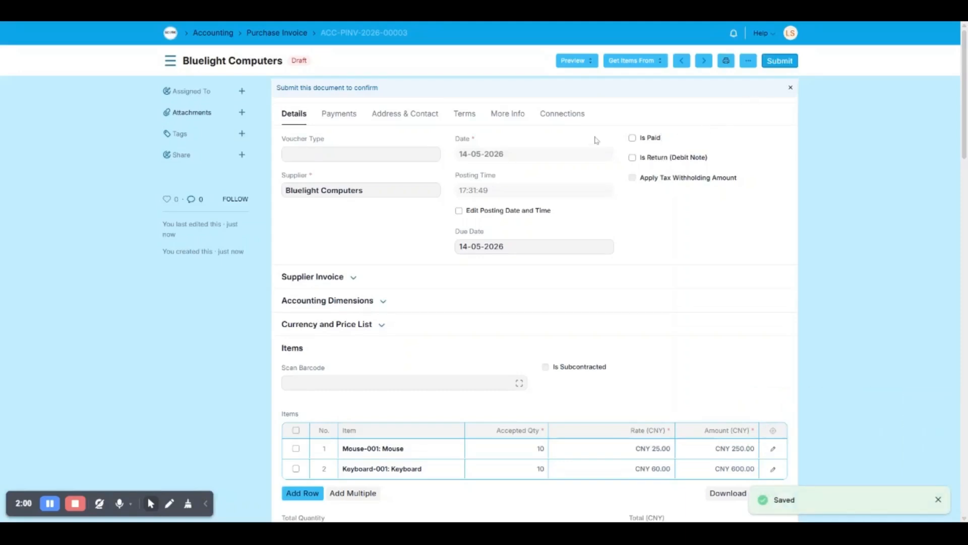
- Mark the purchase invoice as paid and set its mode of payment to Cash
left_click(633, 139)
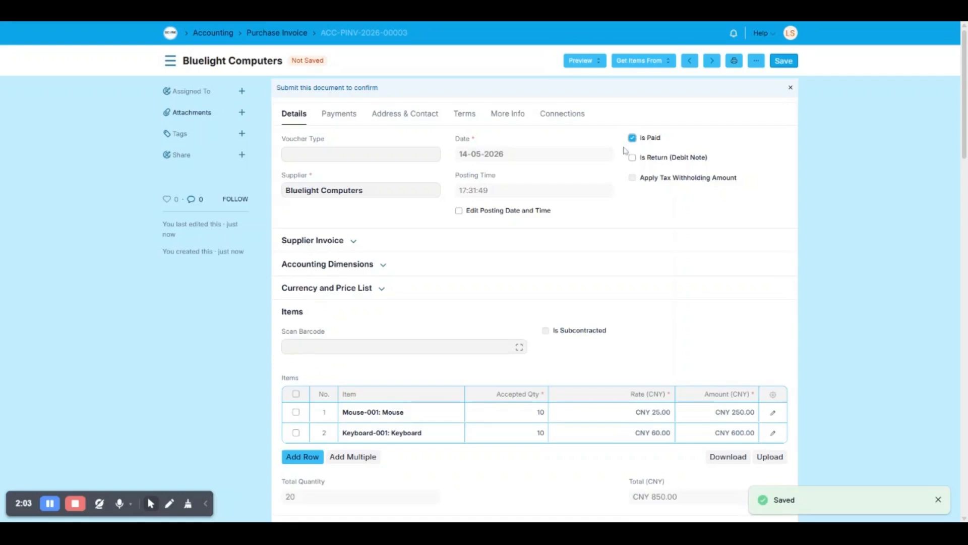
left_click(346, 123)
left_click(337, 142)
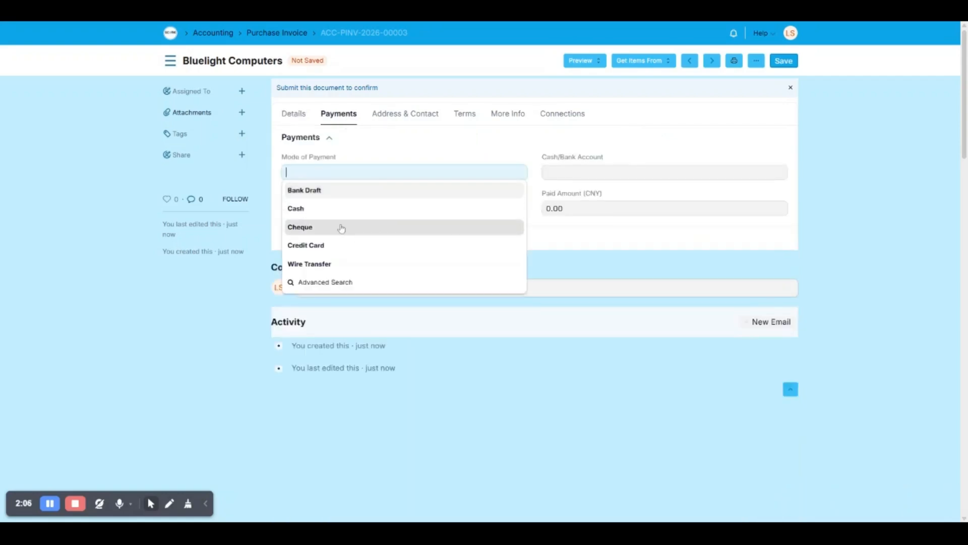
left_click(339, 208)
left_click(466, 185)
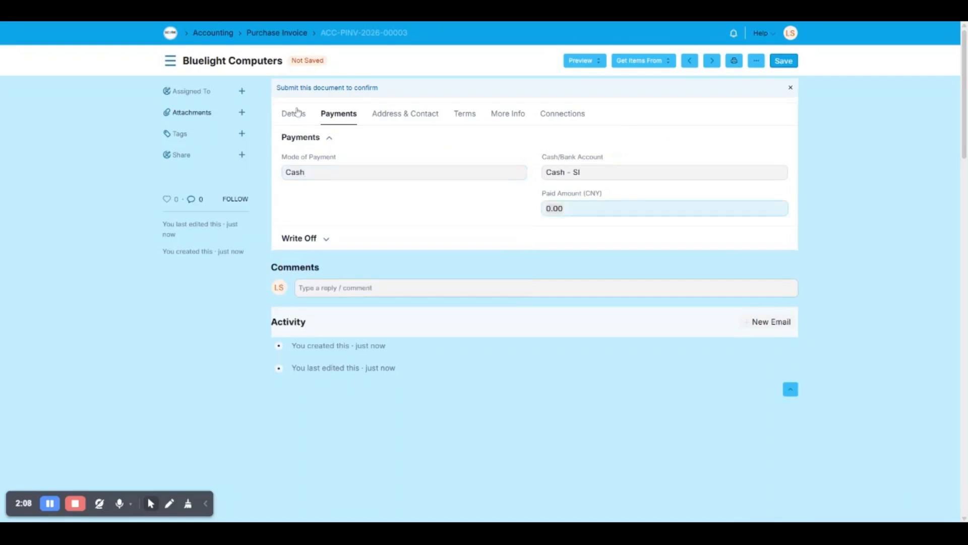
- Clear the invoice's paid mark and set its due date to 15-05-2026
left_click(297, 113)
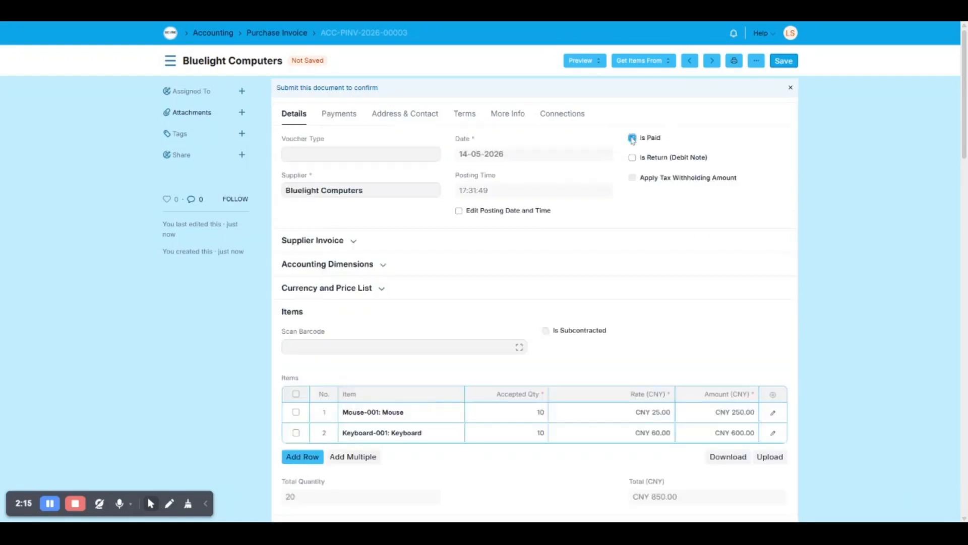
left_click(632, 138)
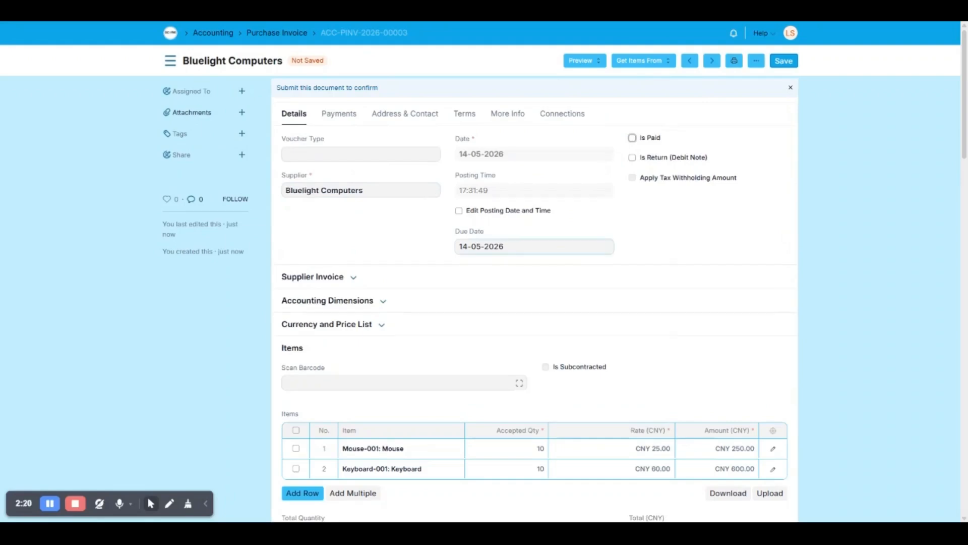
left_click(535, 246)
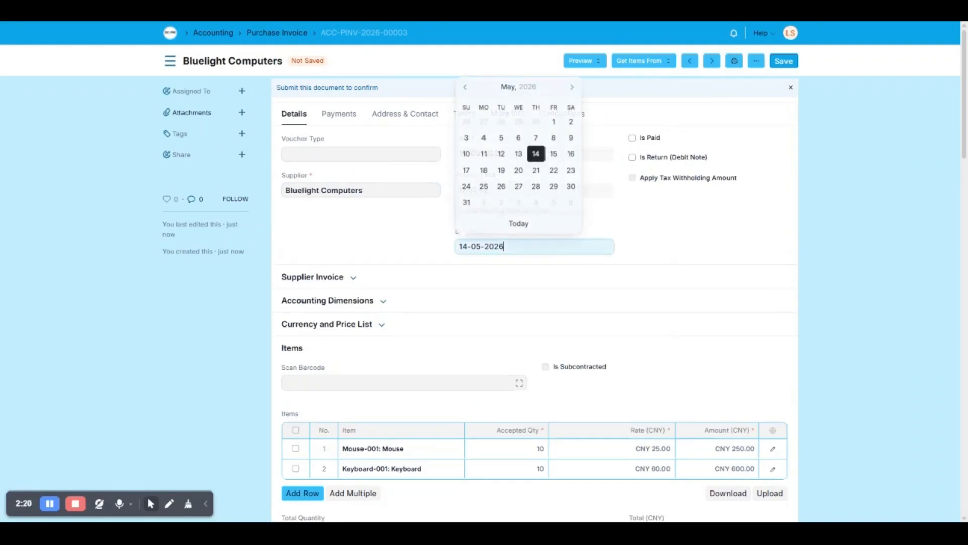
left_click(553, 157)
- Check the invoice's items and taxes, then save the purchase invoice and submit it permanently
scroll(607, 213, "down", 2)
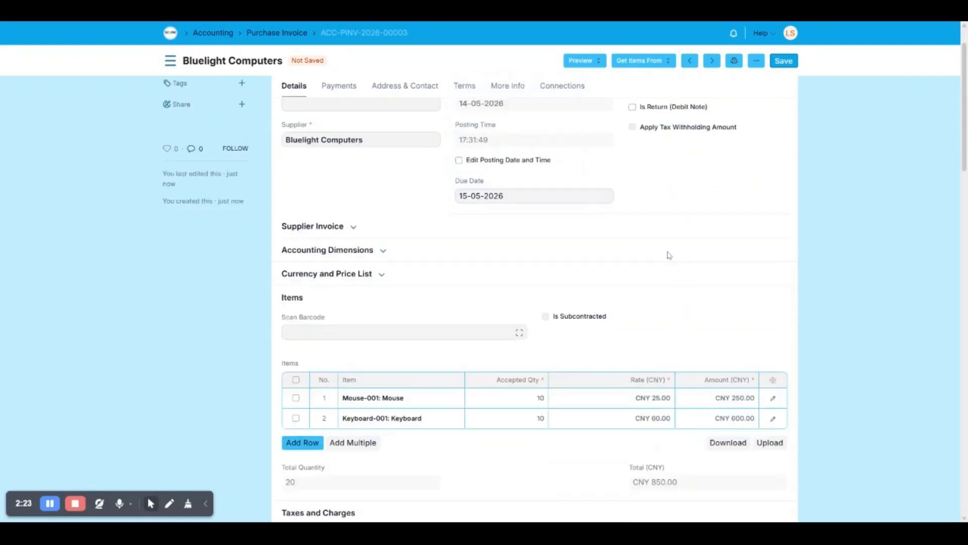
scroll(487, 252, "down", 2)
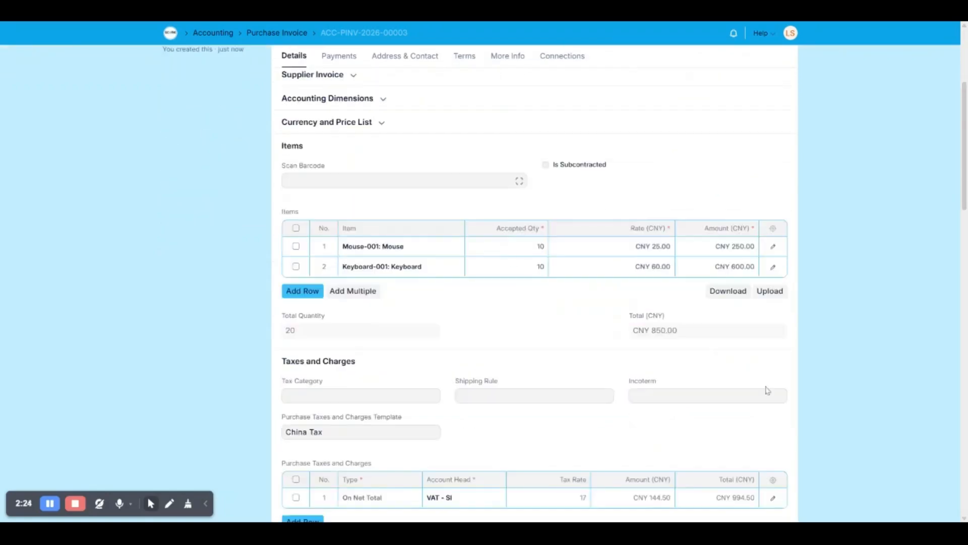
scroll(702, 94, "up", 5)
left_click(785, 62)
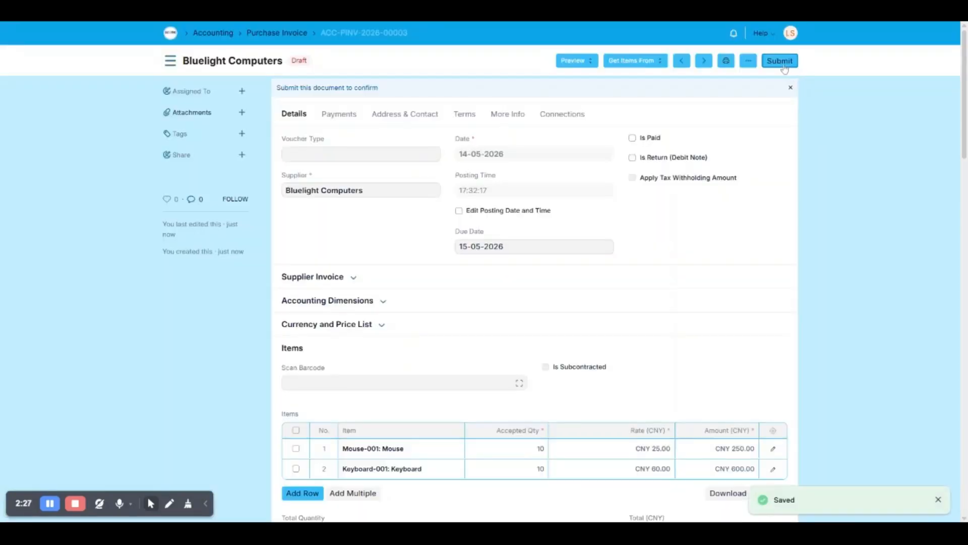
left_click(780, 61)
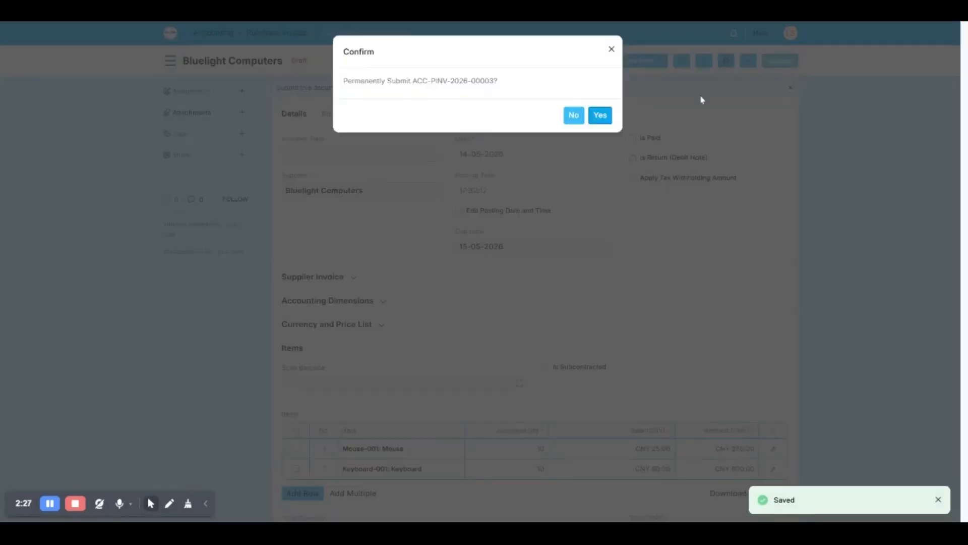
left_click(600, 115)
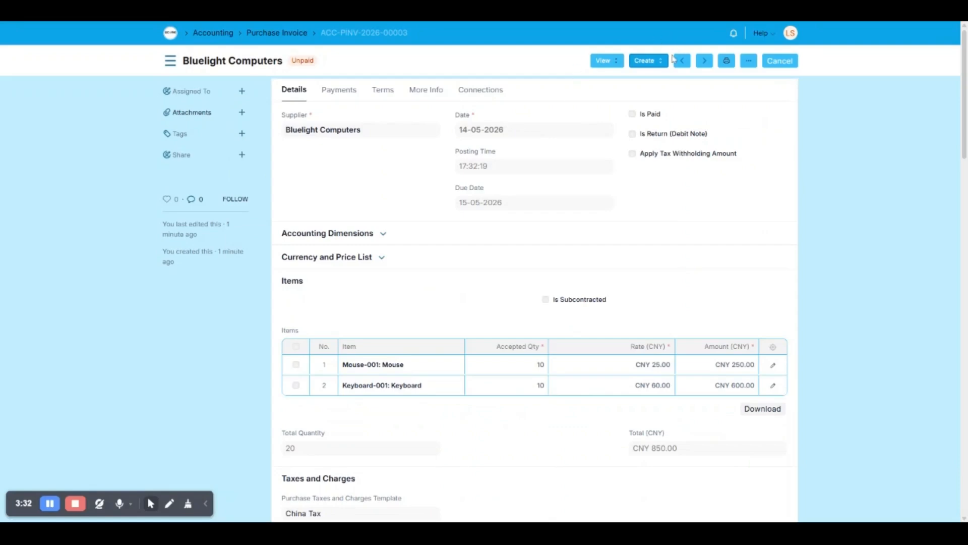
- Create a payment entry from the submitted Bluelight Computers purchase invoice and dismiss the permission notice
left_click(644, 61)
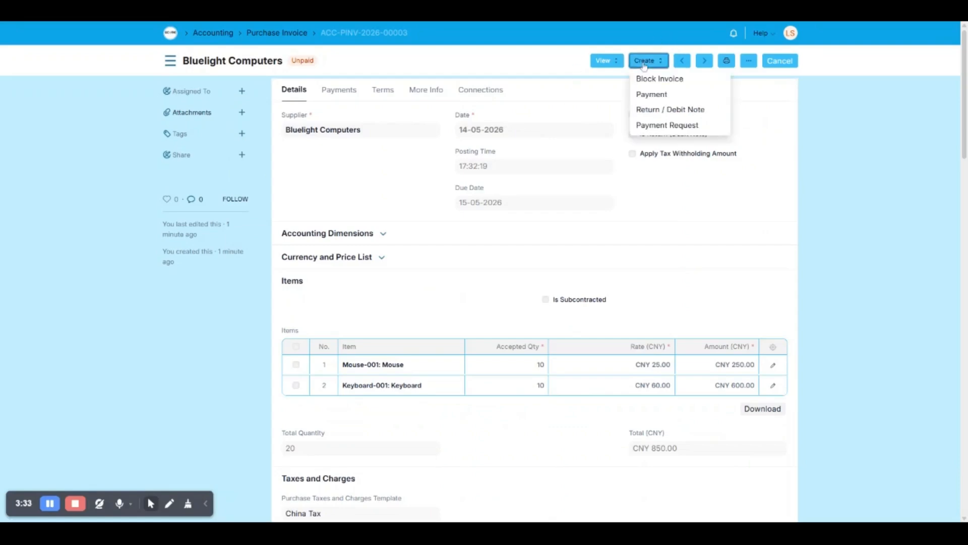
left_click(683, 100)
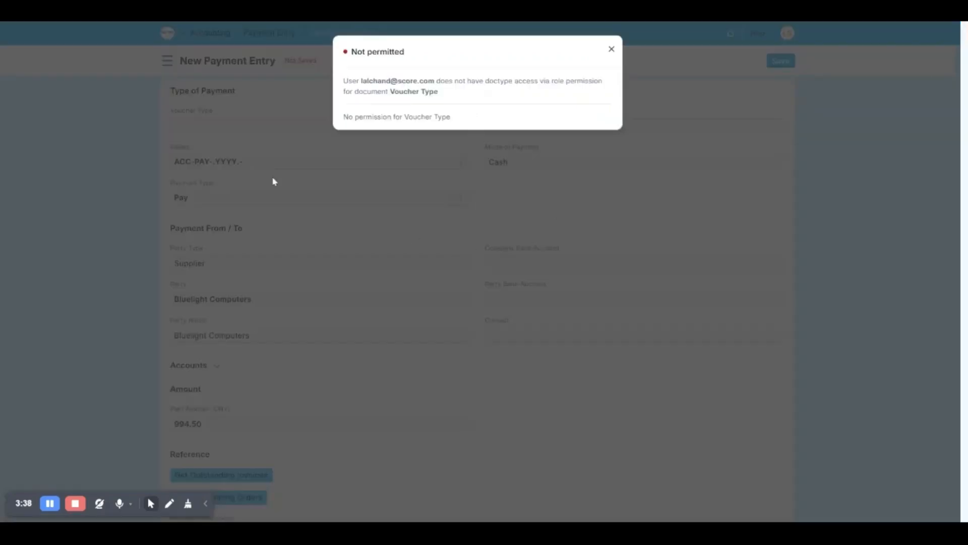
left_click(611, 50)
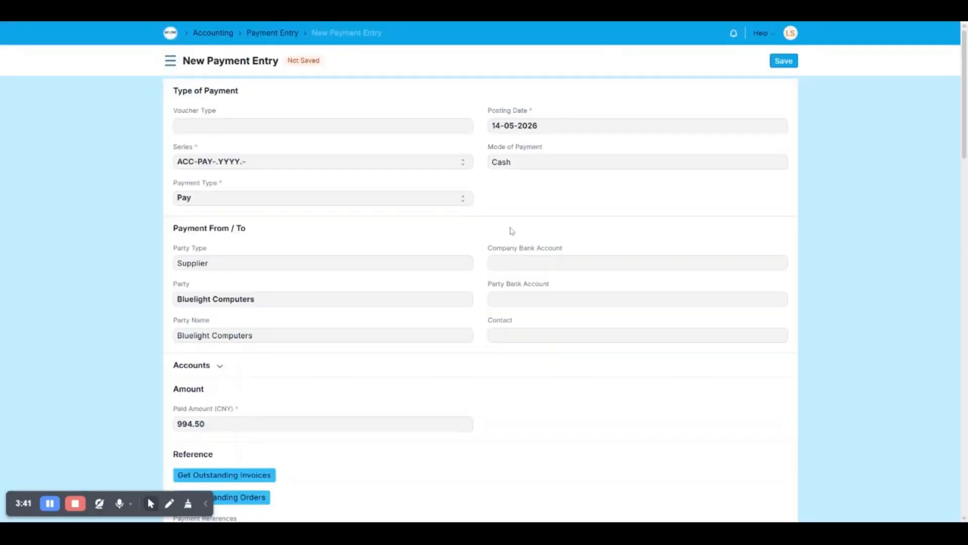
- Check the payment's invoice reference and amounts, then save the payment entry and submit it permanently
scroll(316, 356, "down", 3)
scroll(335, 349, "down", 4)
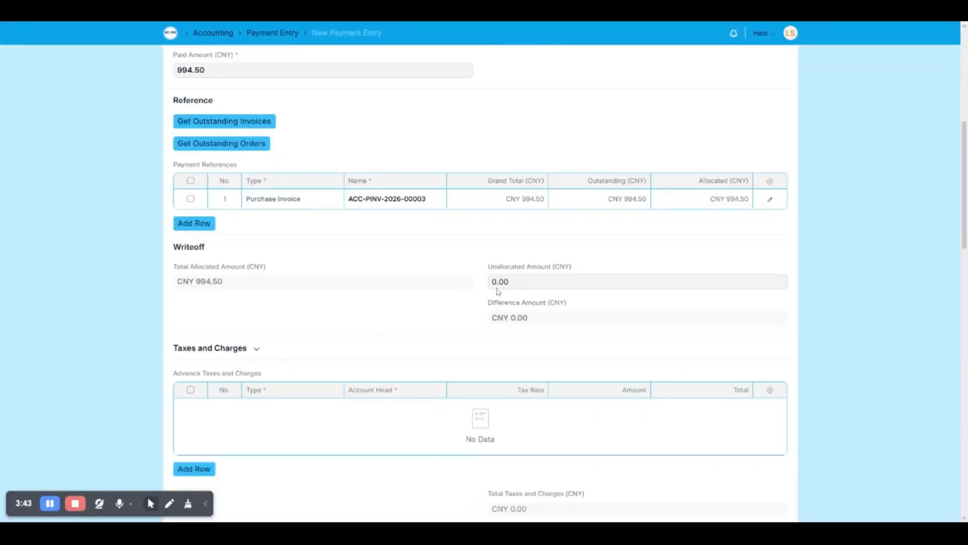
scroll(498, 292, "down", 3)
scroll(517, 272, "up", 10)
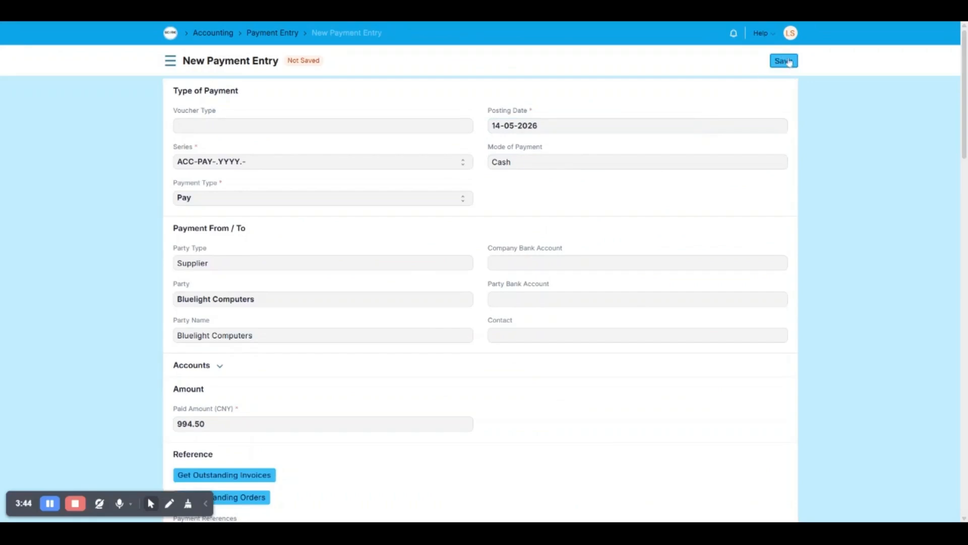
left_click(787, 61)
left_click(781, 61)
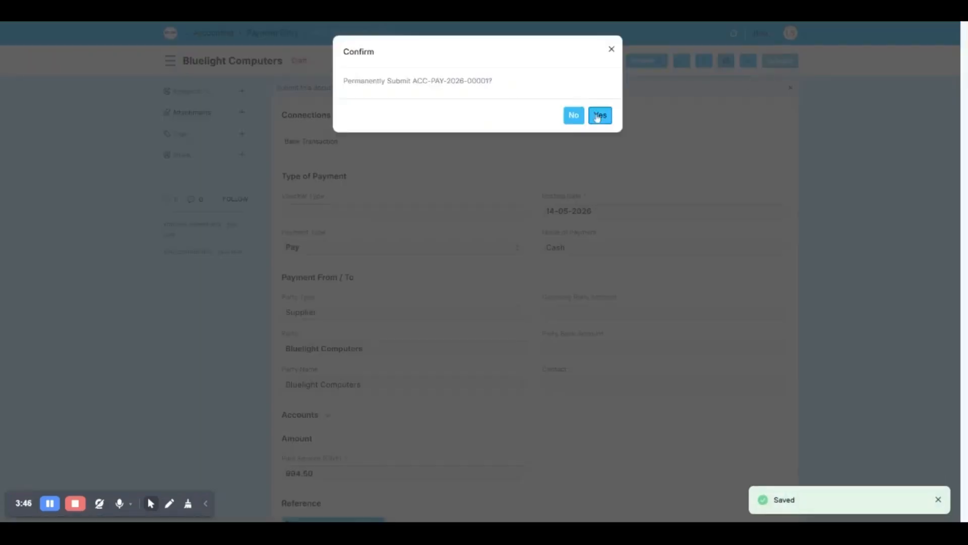
left_click(600, 116)
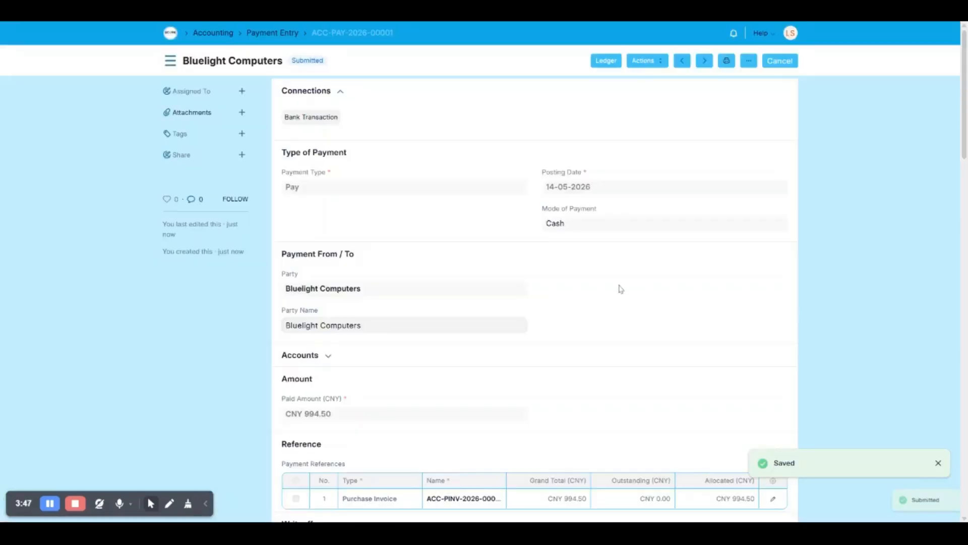
scroll(630, 285, "down", 5)
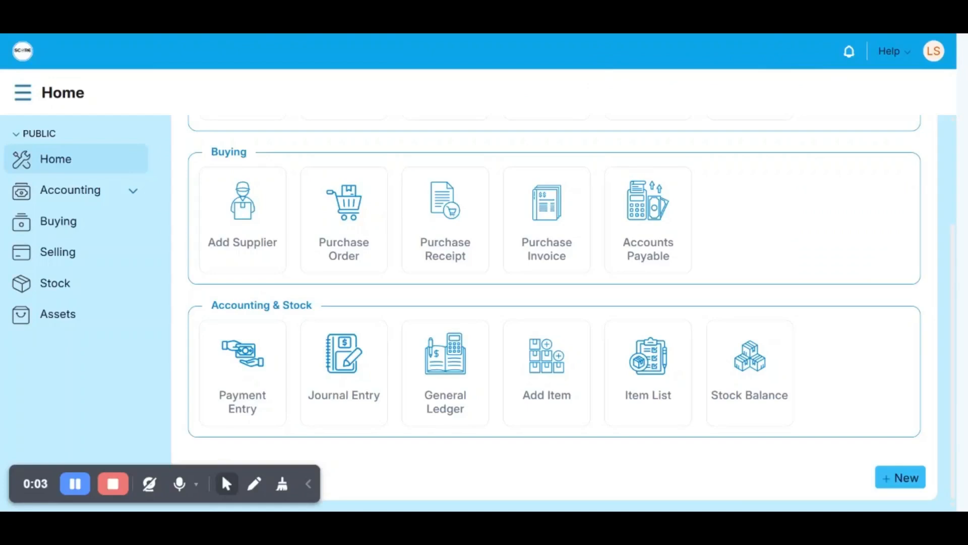
- Start a new payment entry from the home page with payment type Pay and mode of payment Cash
left_click(244, 389)
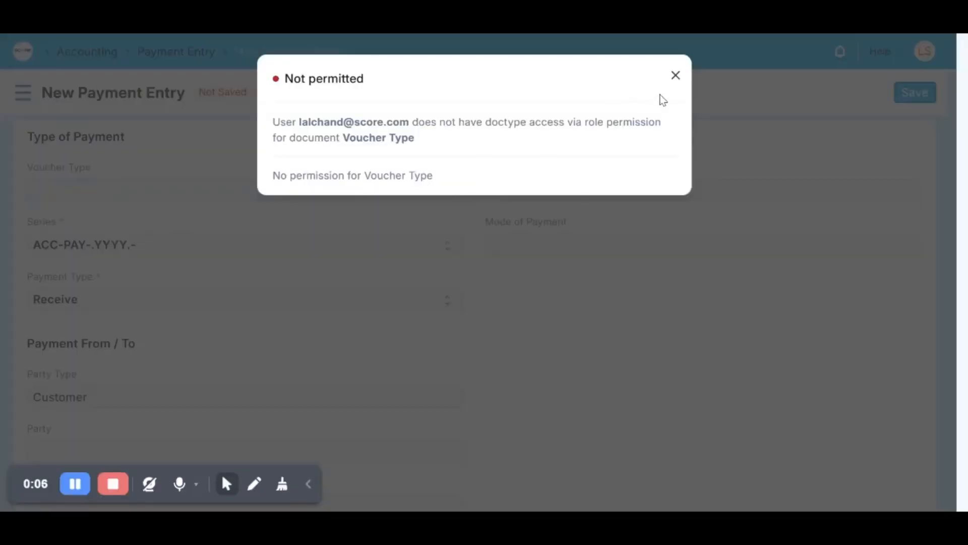
left_click(675, 76)
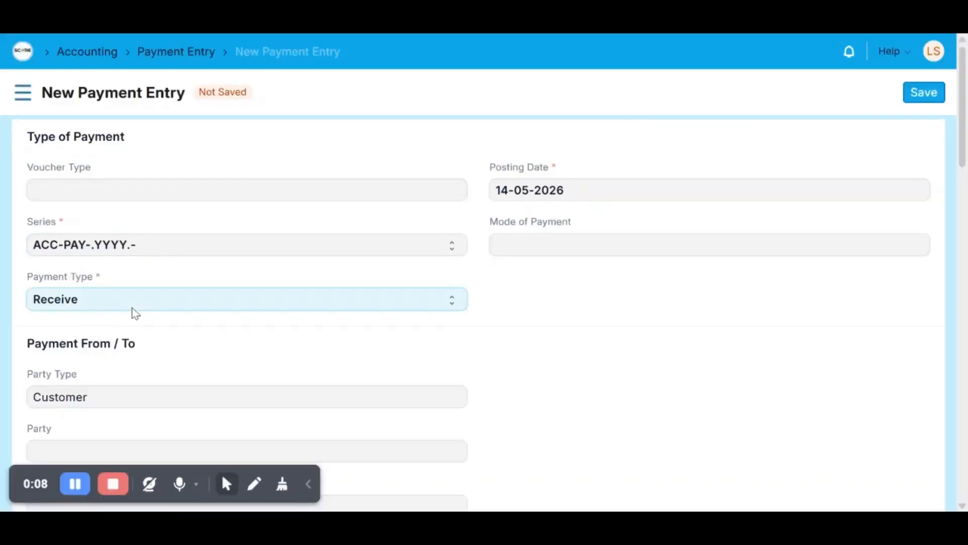
left_click(112, 340)
left_click(562, 242)
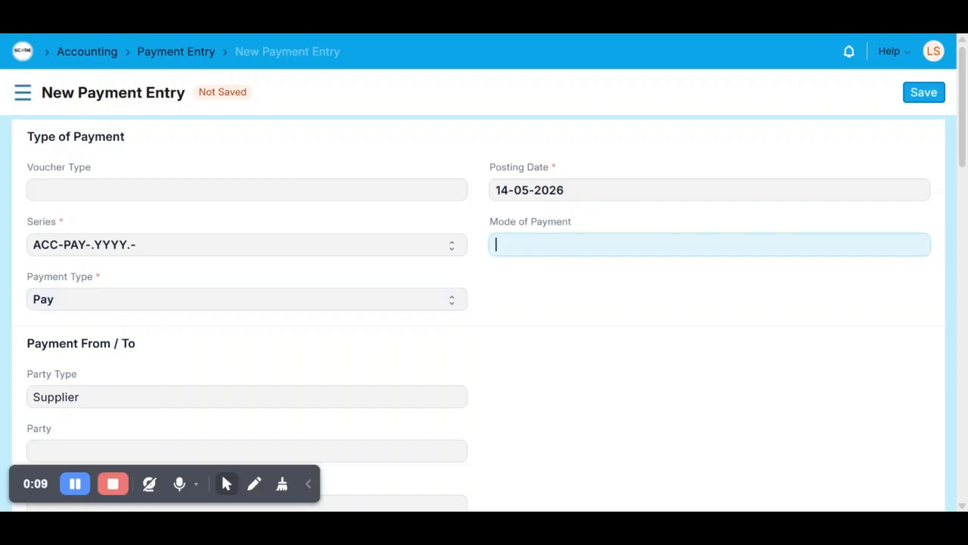
left_click(513, 306)
- Select Tech Trading LLC as the supplier party and enter a paid amount of 1.00 CNY
scroll(360, 344, "down", 1)
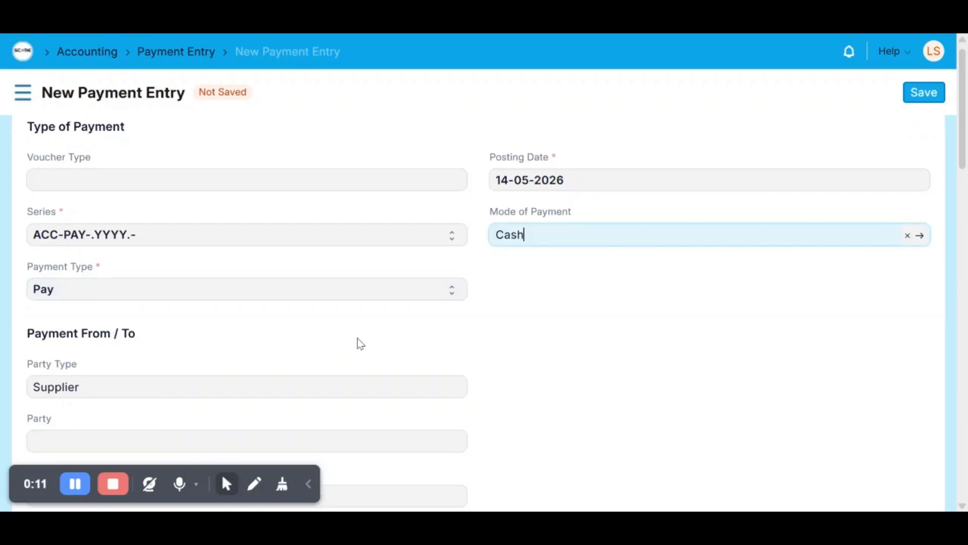
scroll(359, 342, "down", 3)
left_click(359, 349)
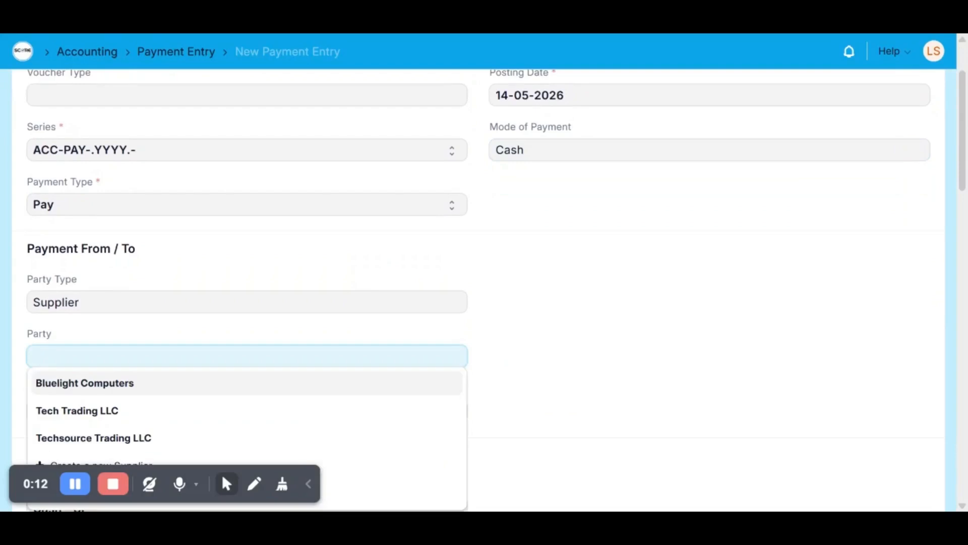
left_click(182, 413)
scroll(182, 413, "down", 4)
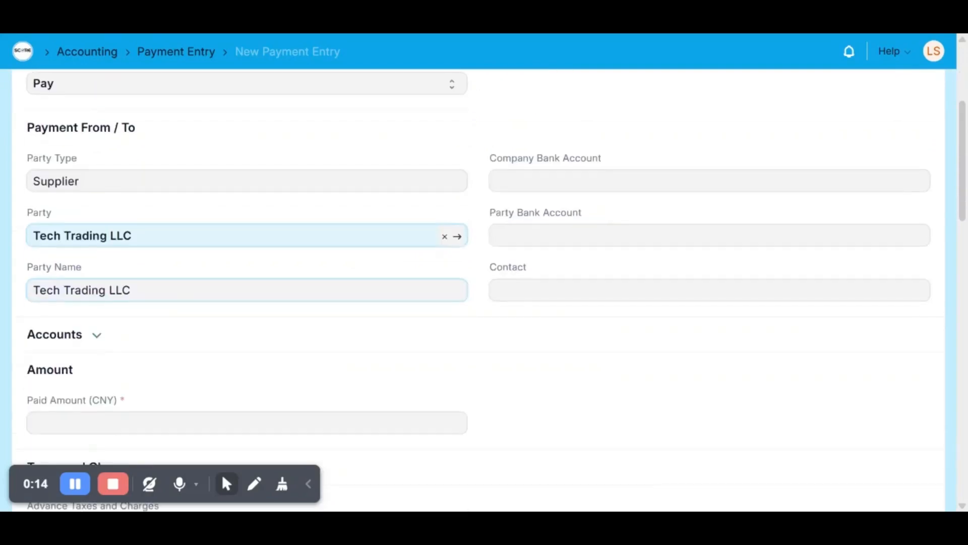
scroll(297, 353, "down", 3)
left_click(281, 323)
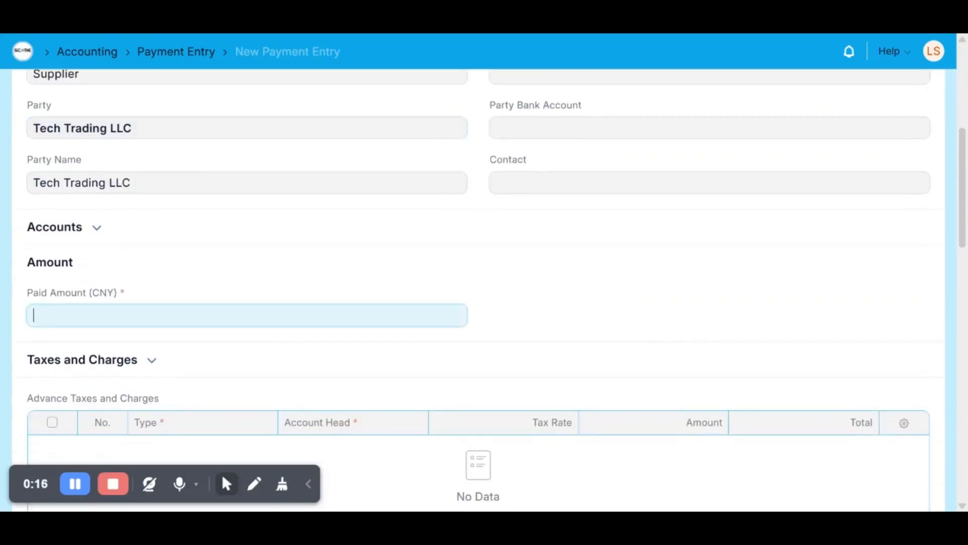
type("1")
- Open the outstanding invoices filter and set the posting date range to 13-04-2026 through 15-05-2026
scroll(148, 285, "down", 3)
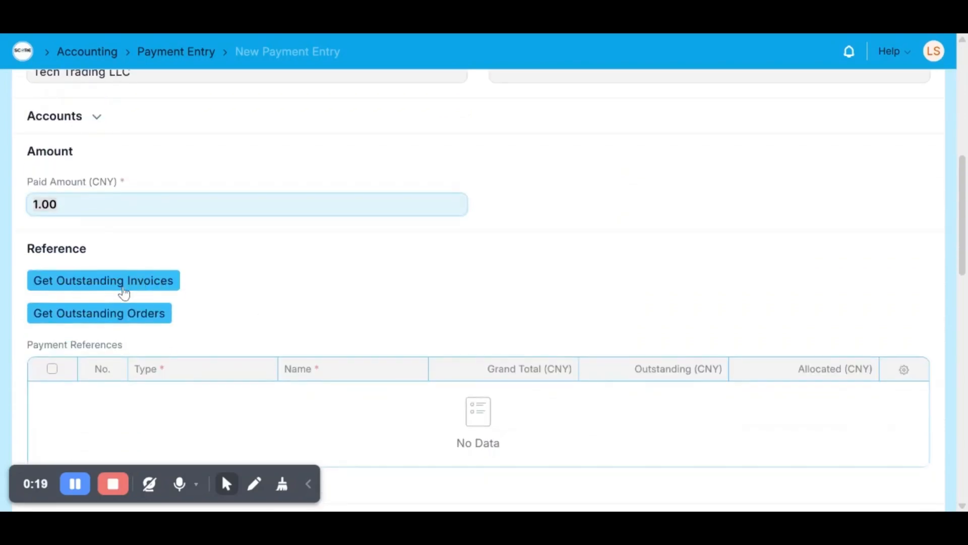
left_click(123, 291)
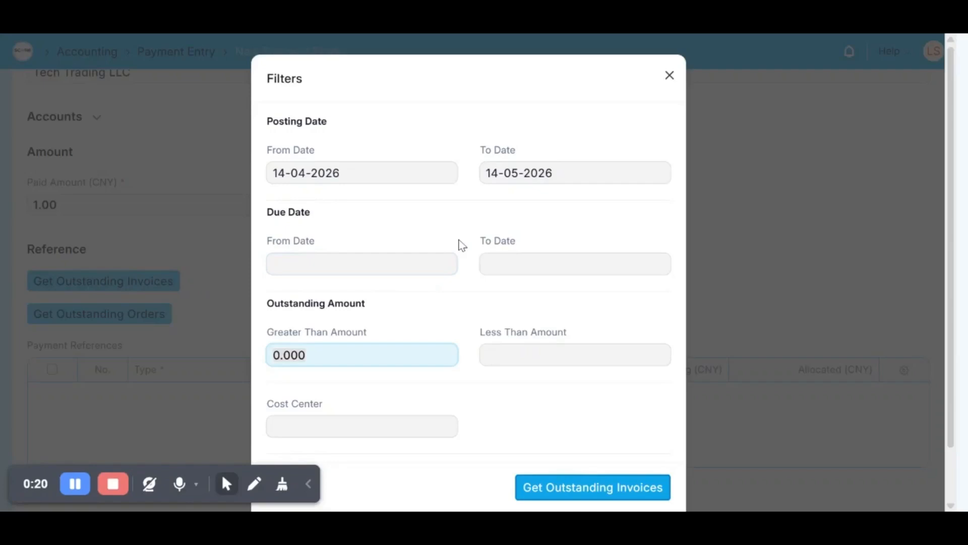
left_click(377, 185)
left_click(313, 305)
left_click(555, 173)
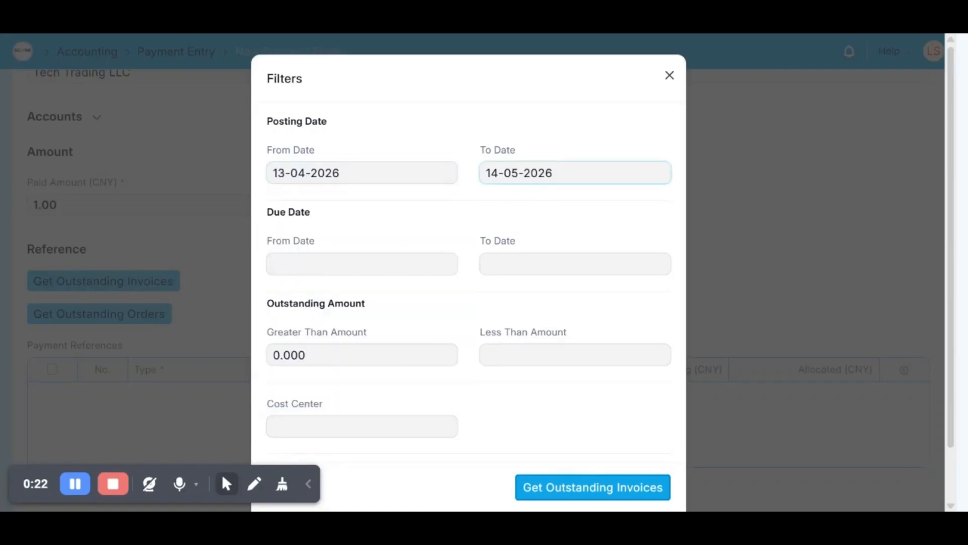
left_click(627, 313)
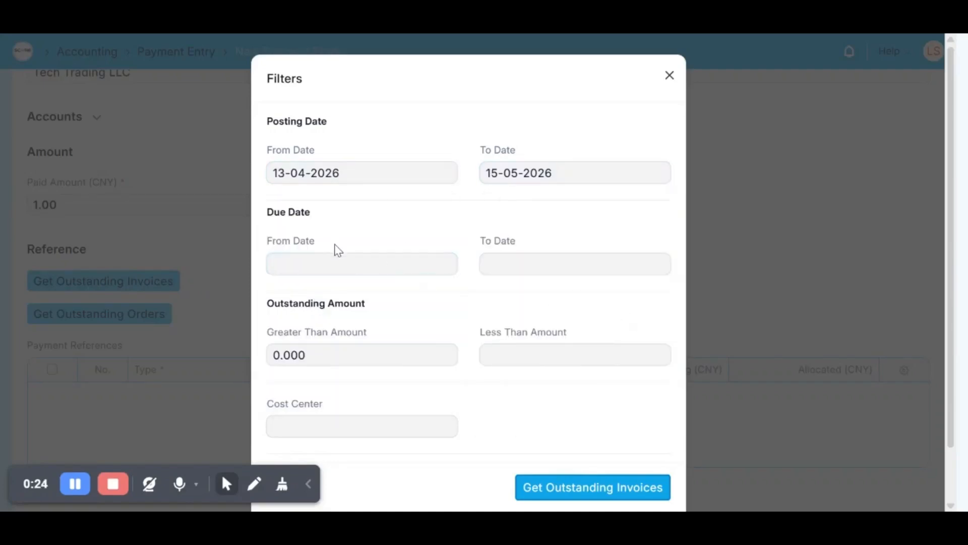
- Set the due date range to 13-05-2026 through 15-05-2026 and fetch the supplier's outstanding invoices
left_click(335, 262)
left_click(362, 400)
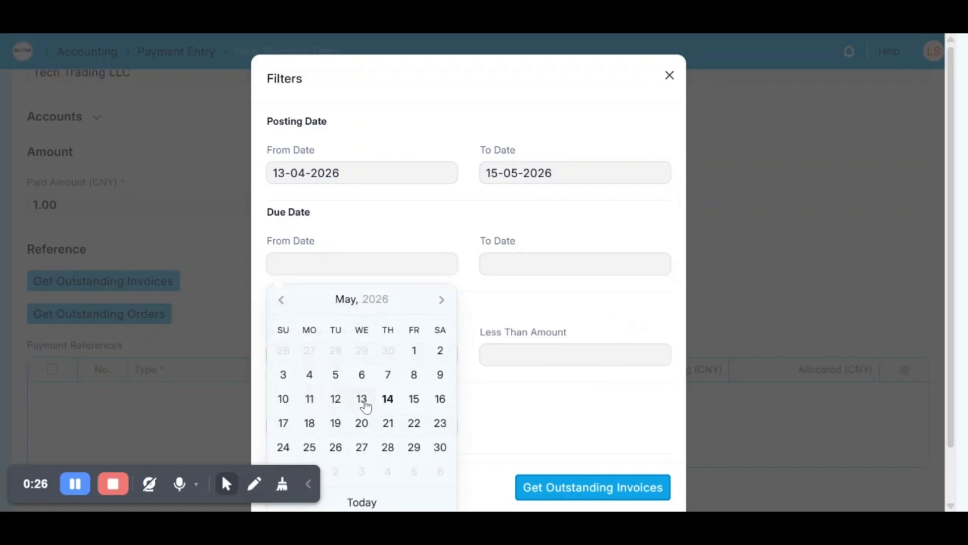
left_click(575, 263)
left_click(627, 398)
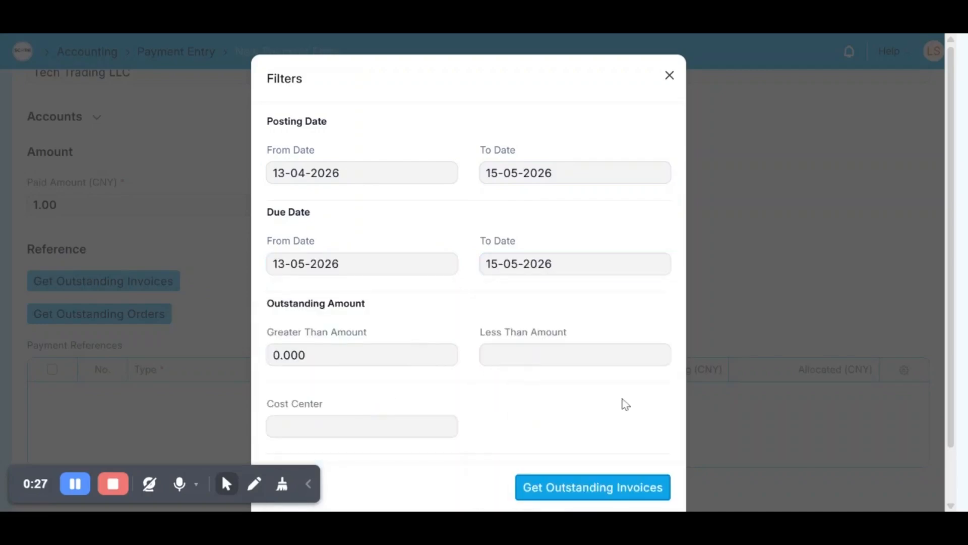
scroll(623, 402, "down", 2)
left_click(606, 468)
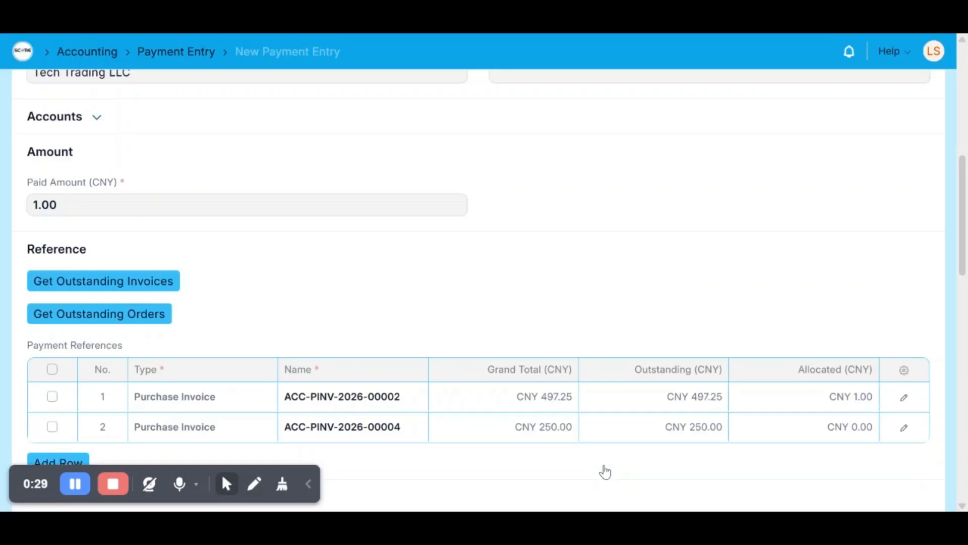
- Set the paid amount to 747.25 CNY to cover both referenced purchase invoices
scroll(605, 471, "down", 2)
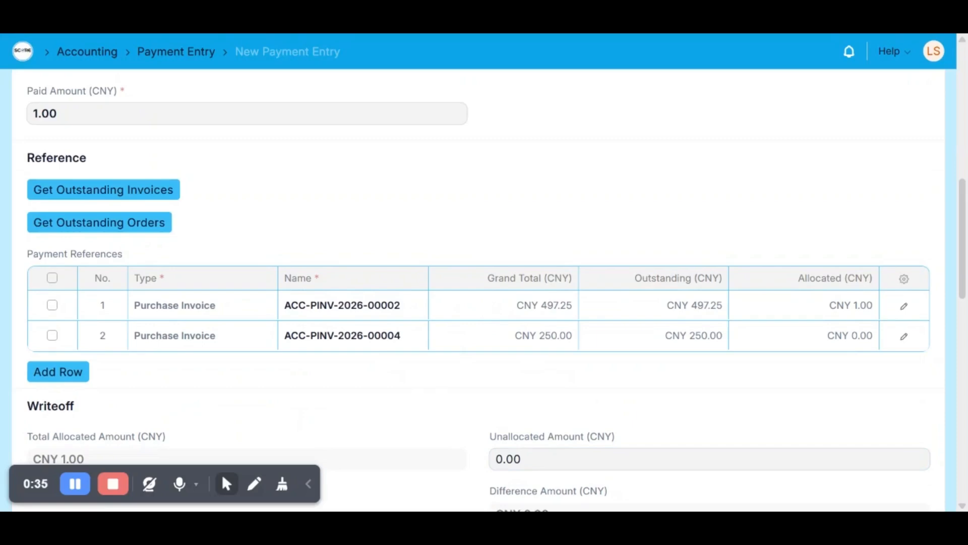
scroll(391, 301, "up", 1)
left_click(104, 137)
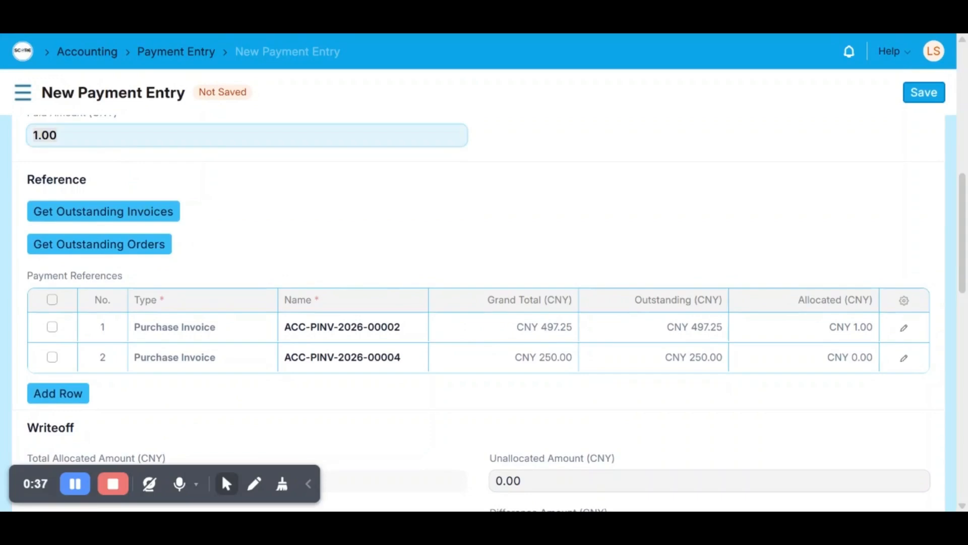
key("BackSpace")
type("747.25")
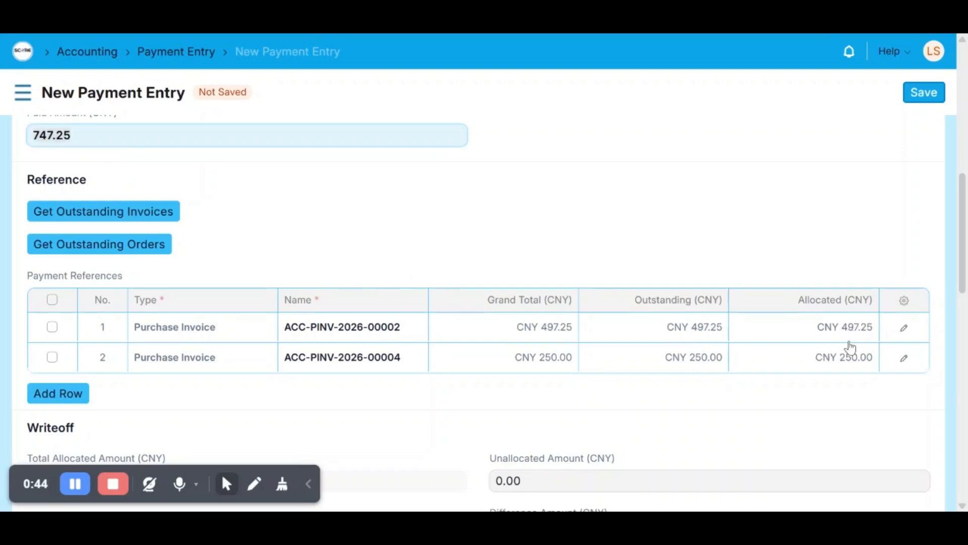
- Check the allocated amounts, save and permanently submit the Tech Trading LLC payment entry, and review its references
scroll(847, 349, "down", 1)
scroll(558, 388, "down", 1)
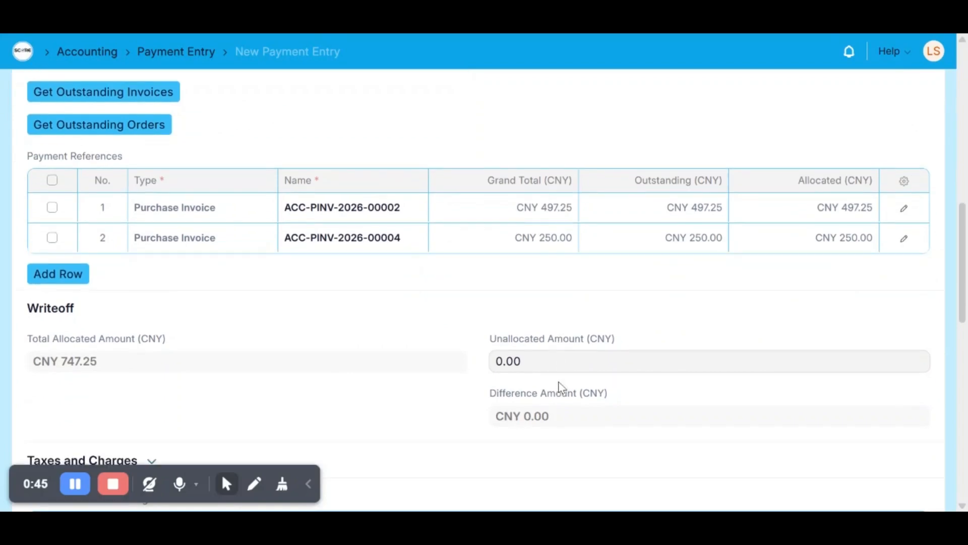
scroll(539, 385, "down", 3)
scroll(536, 384, "up", 10)
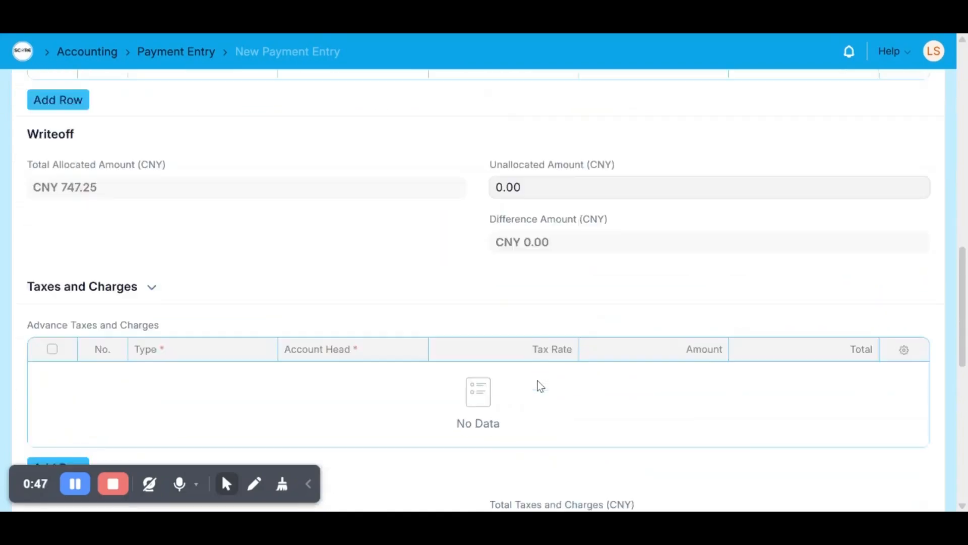
left_click(925, 98)
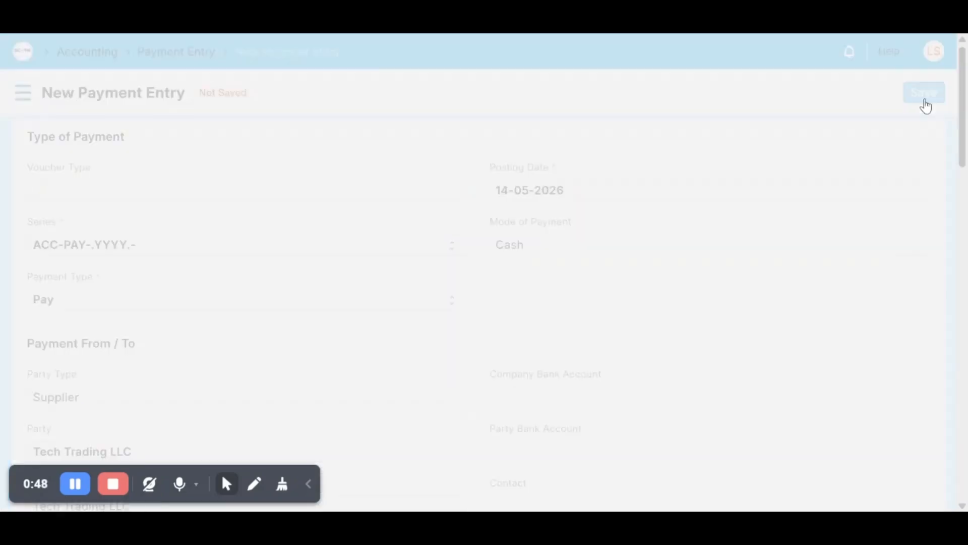
left_click(910, 100)
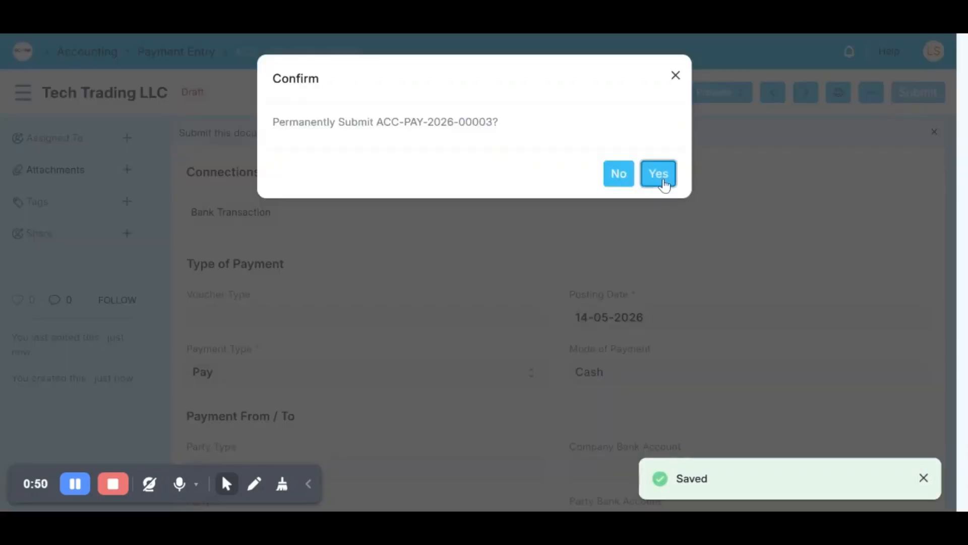
left_click(662, 176)
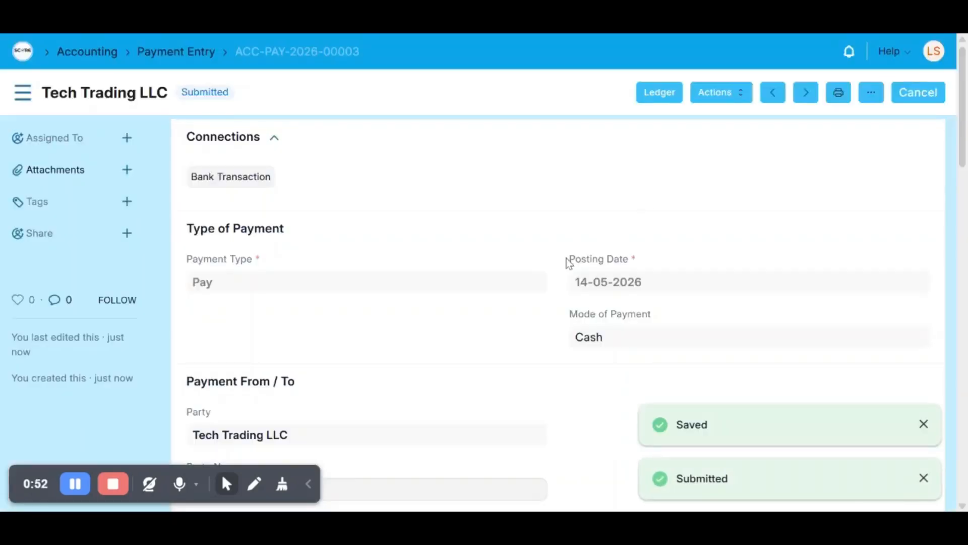
scroll(568, 262, "down", 6)
scroll(568, 263, "down", 4)
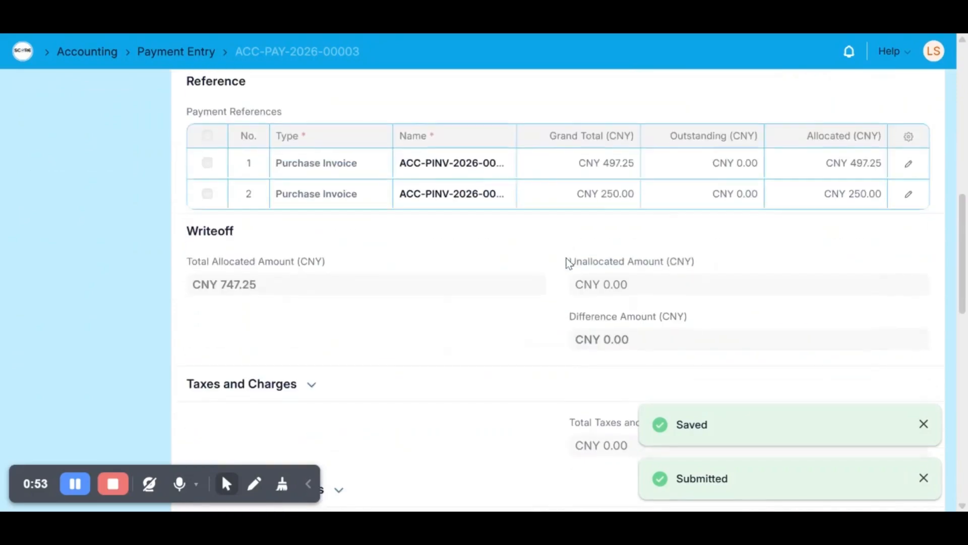
scroll(568, 262, "down", 5)
scroll(568, 262, "up", 10)
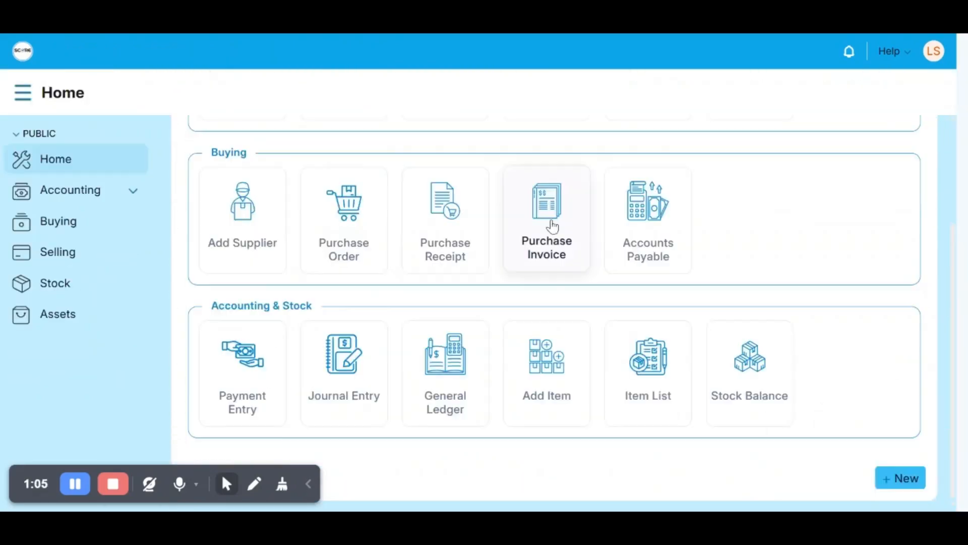
- Open a new purchase invoice form from the home page and go to the purchase invoice list
left_click(552, 227)
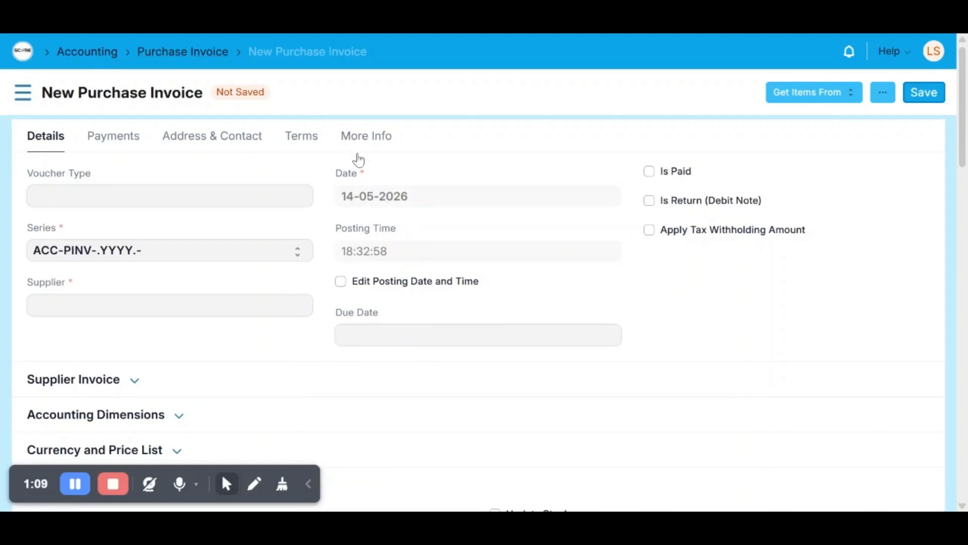
left_click(198, 53)
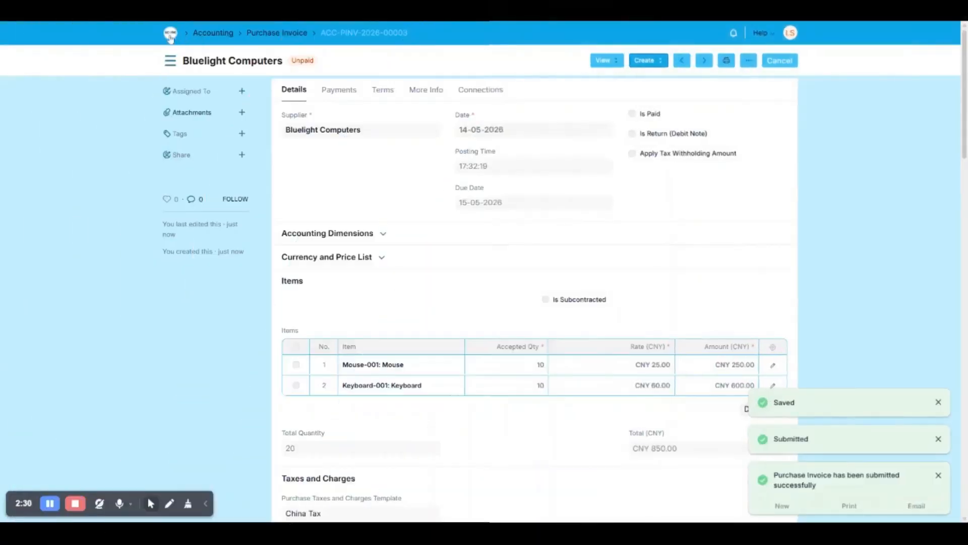
- Open the stock ledger from the stock balance report and examine the keyboard and mouse movements, rates and vouchers across all columns
left_click(171, 34)
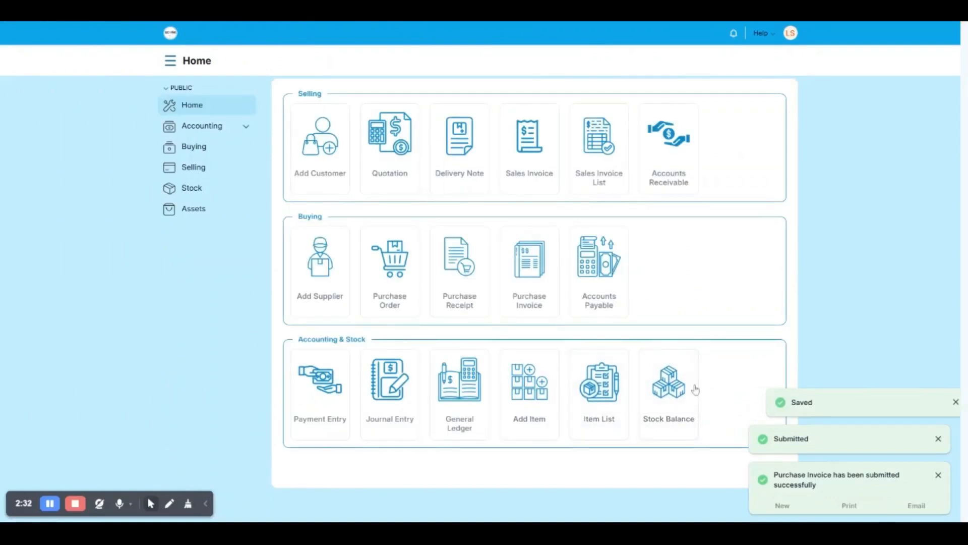
left_click(684, 392)
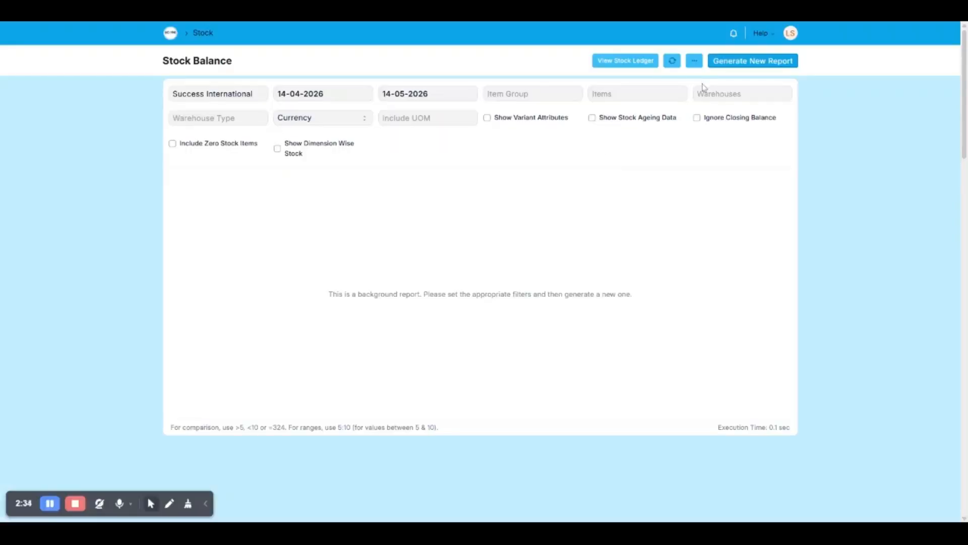
left_click(623, 62)
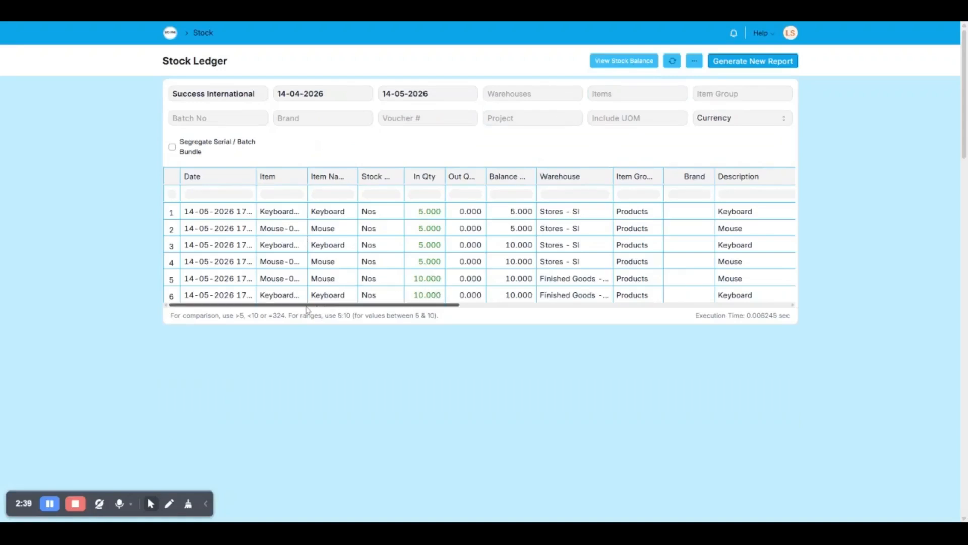
scroll(247, 309, "right", 5)
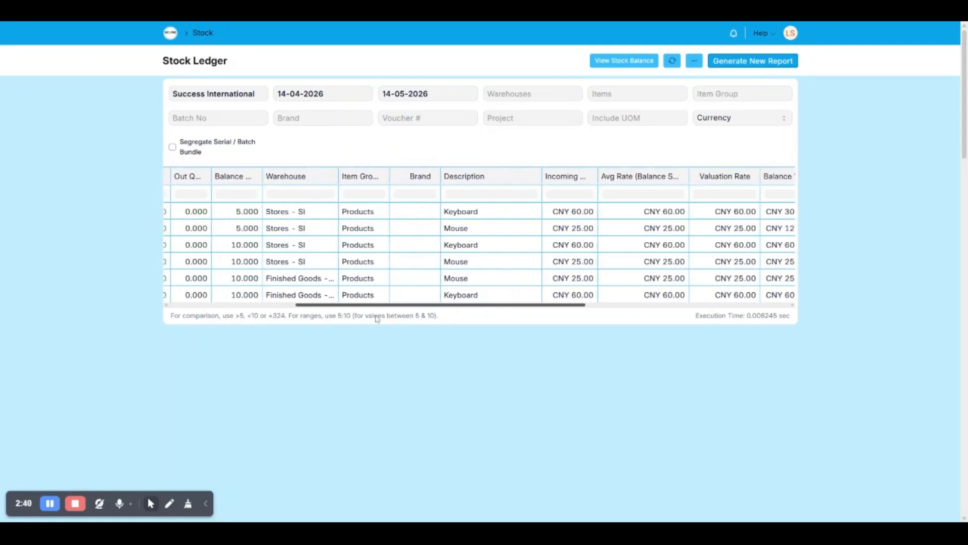
scroll(377, 318, "right", 10)
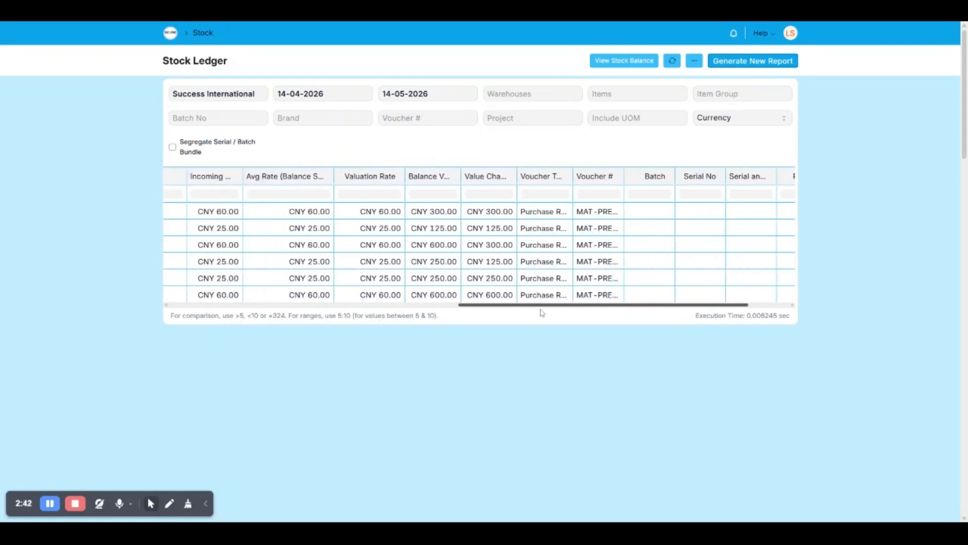
scroll(542, 312, "left", 15)
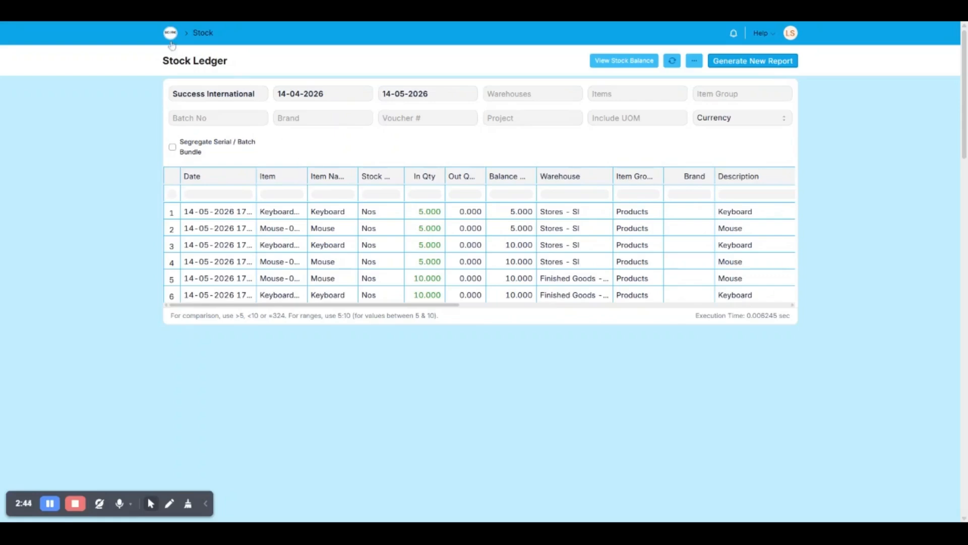
key("alt+Left")
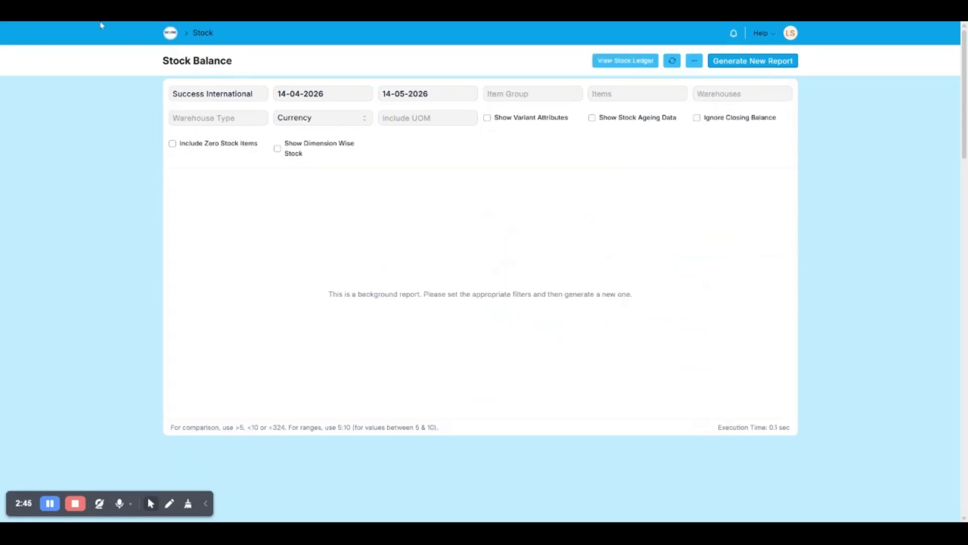
key("alt+Left")
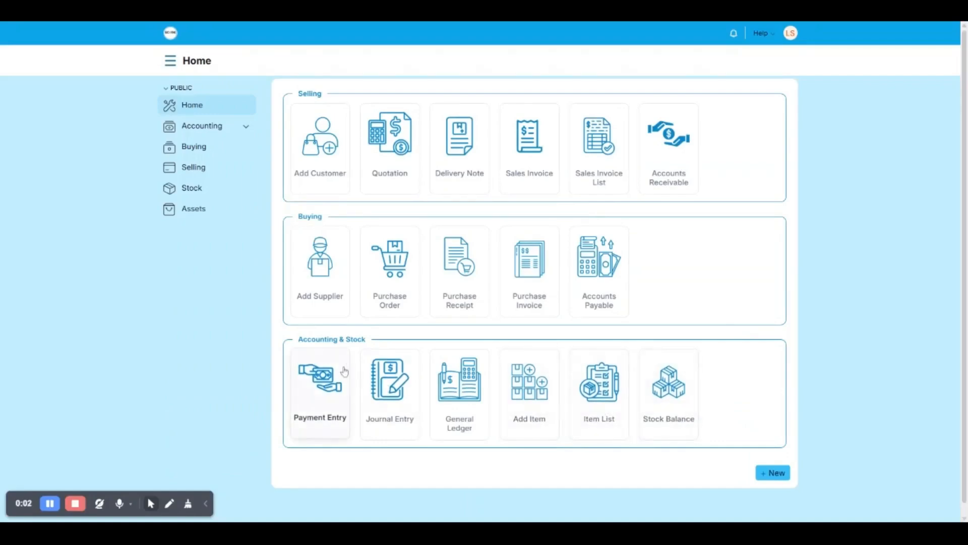
- Open the Keyboard item from the item list and examine its dashboard connections and warehouse stock levels
left_click(585, 401)
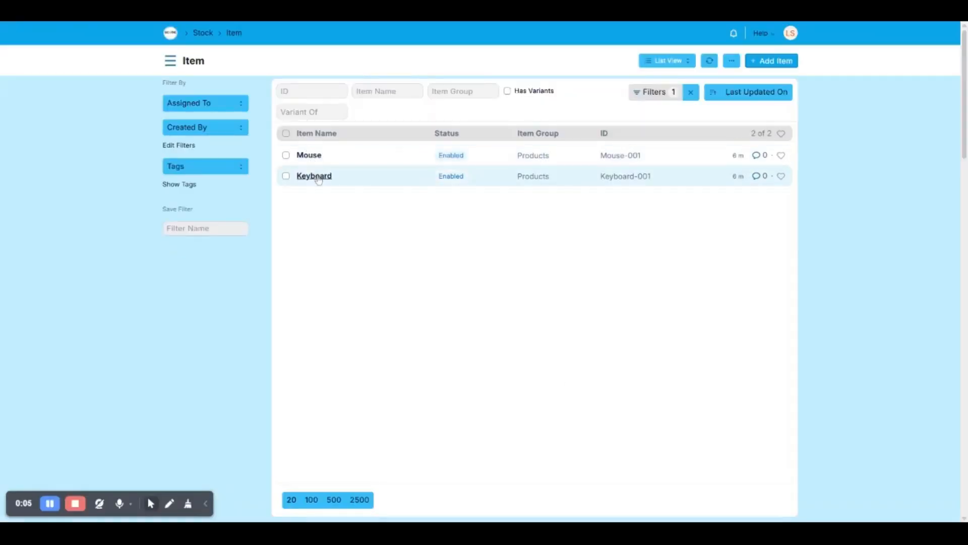
left_click(314, 176)
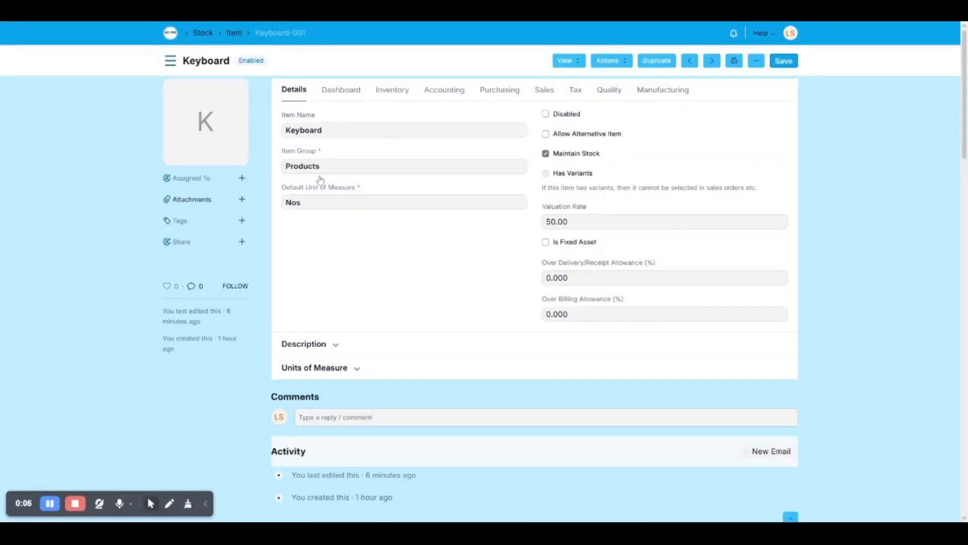
left_click(348, 100)
scroll(652, 359, "down", 10)
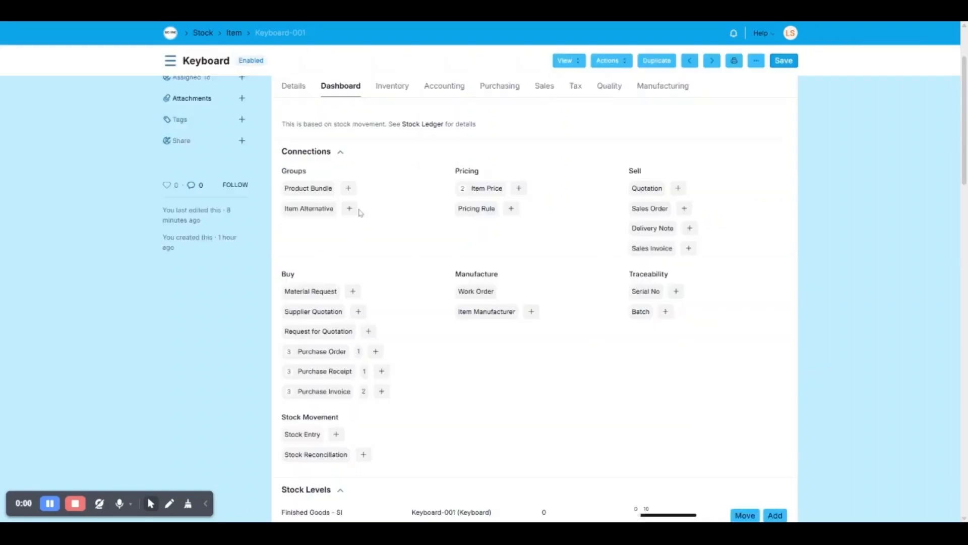
left_click(294, 93)
left_click(338, 95)
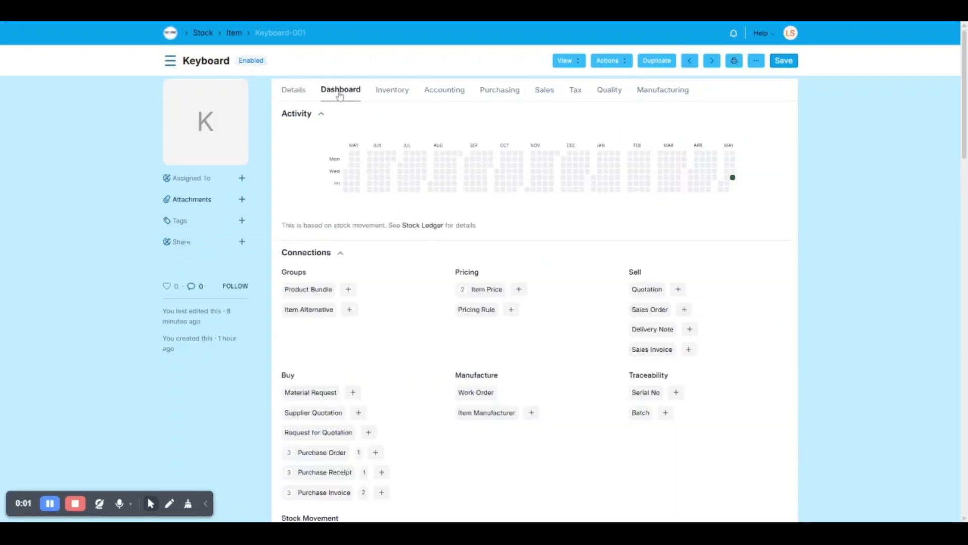
scroll(454, 247, "down", 3)
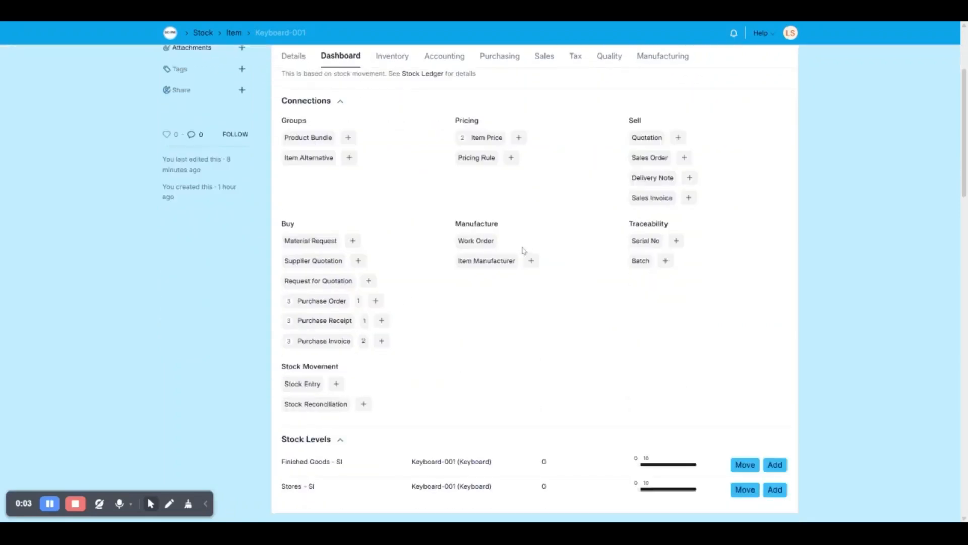
scroll(211, 150, "up", 3)
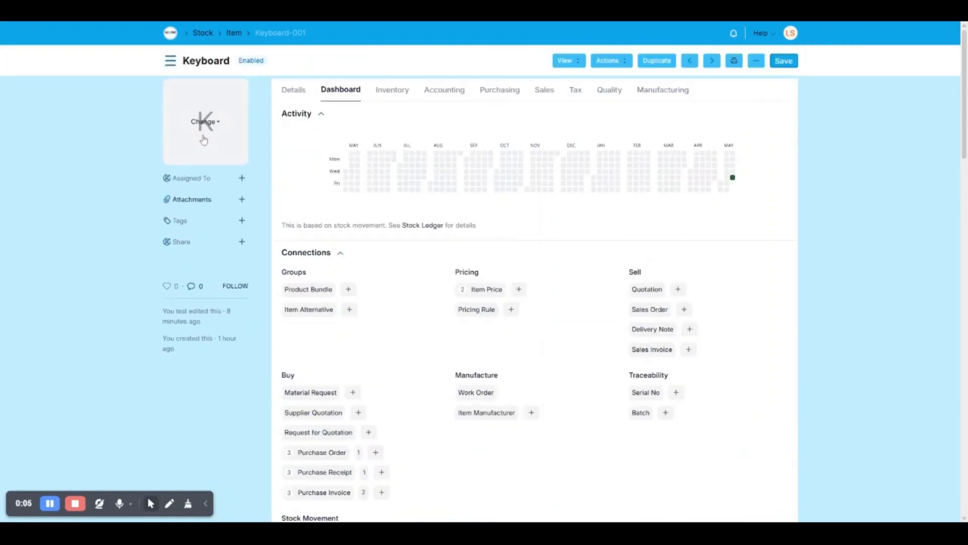
scroll(354, 328, "down", 4)
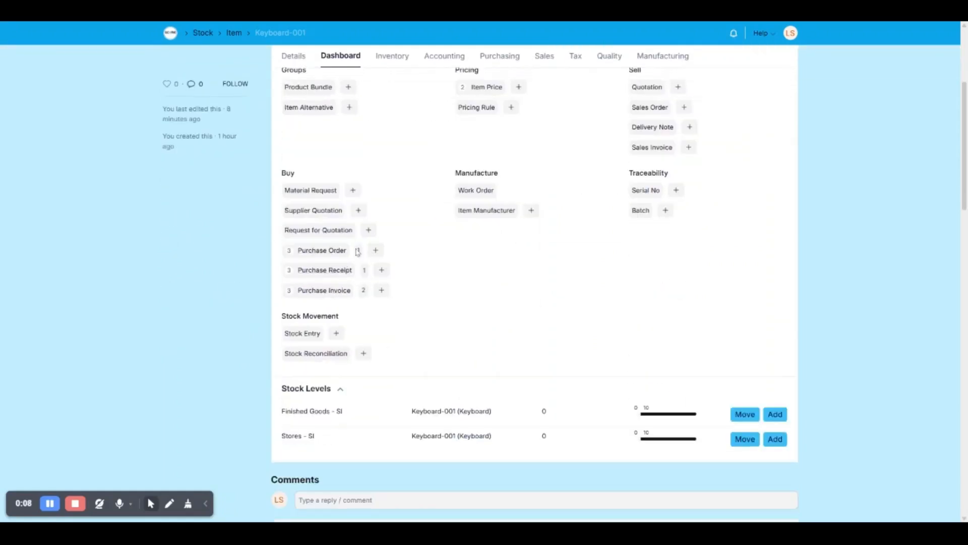
- View the open purchase orders linked to the Keyboard item and clear the filters to examine all purchase orders' statuses
left_click(359, 253)
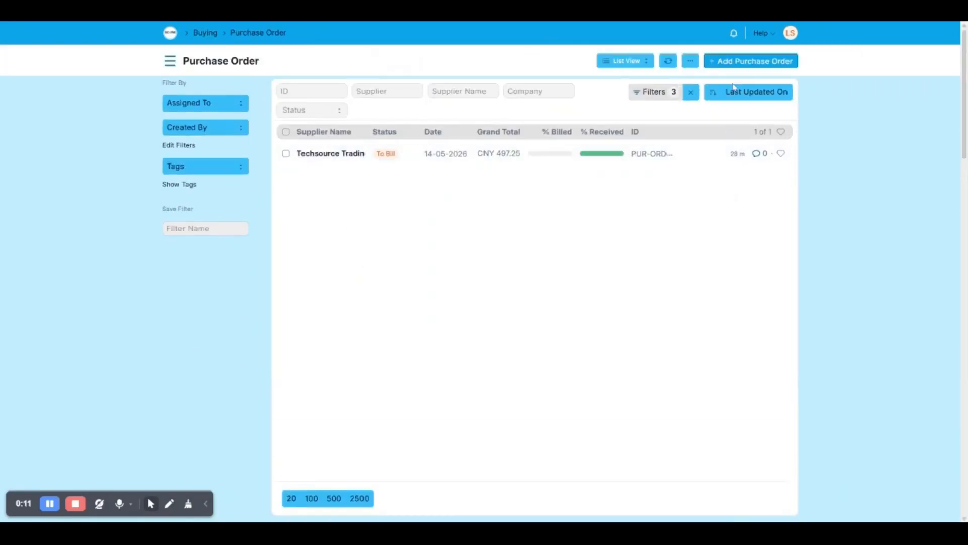
left_click(691, 92)
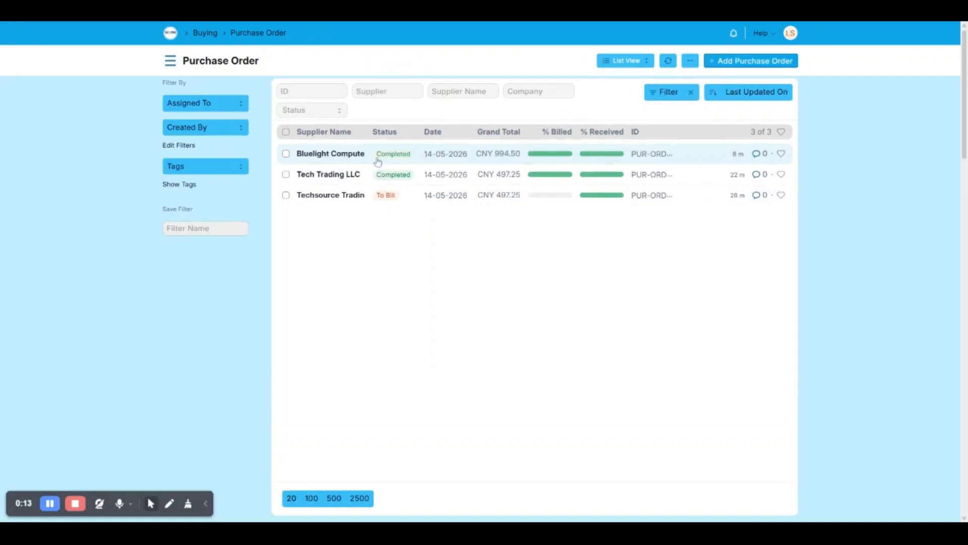
left_click(368, 163)
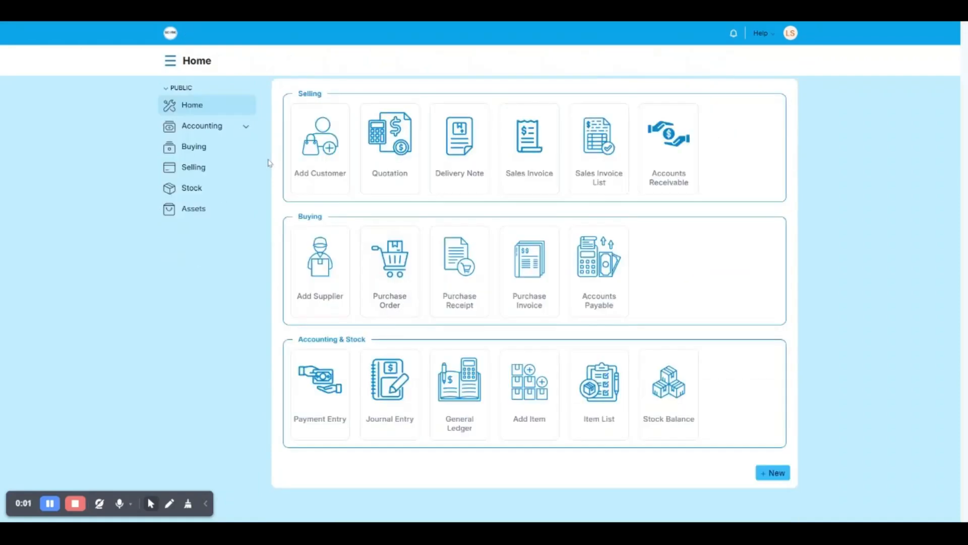
- Create and save a new customer named Akash Trading with the customer type Company
left_click_drag(298, 94, 311, 94)
left_click(308, 166)
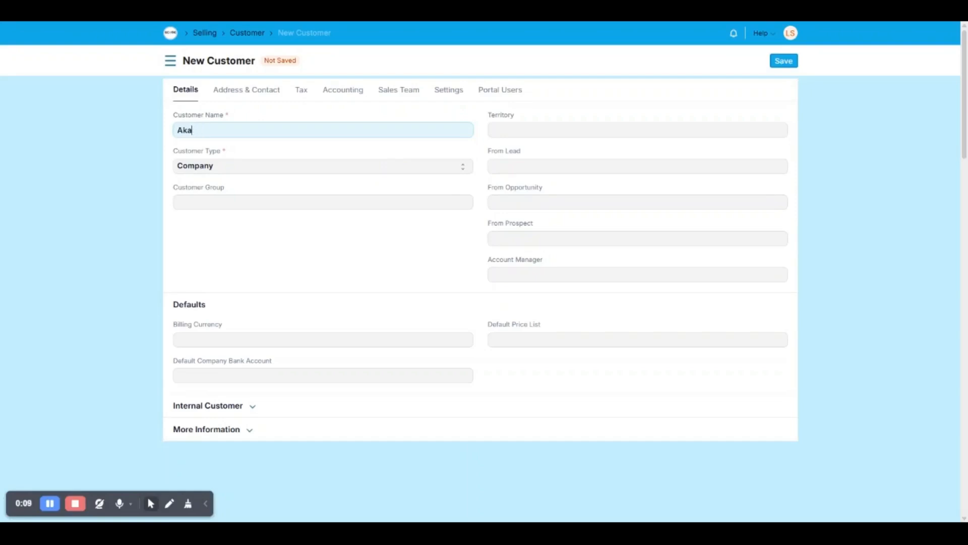
type("Akash Trading")
left_click(223, 172)
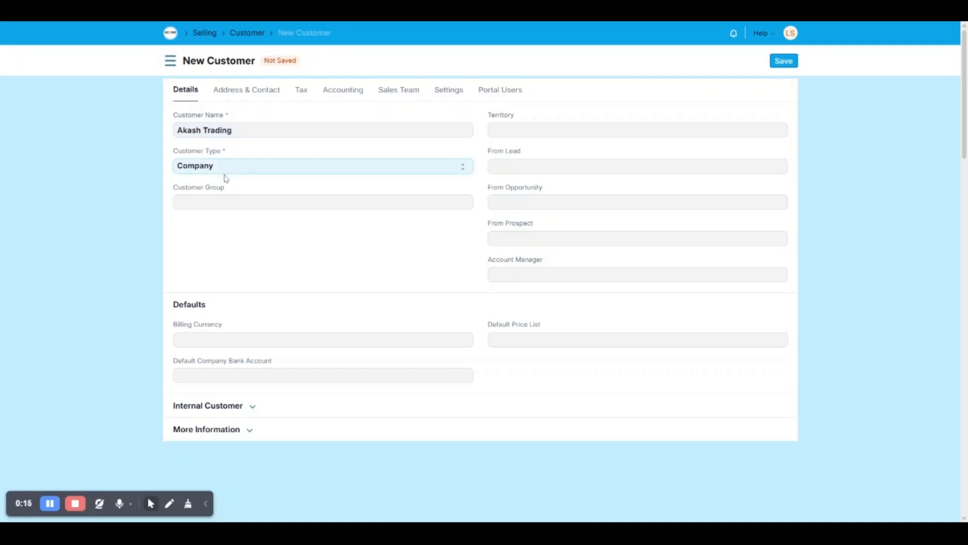
left_click(151, 215)
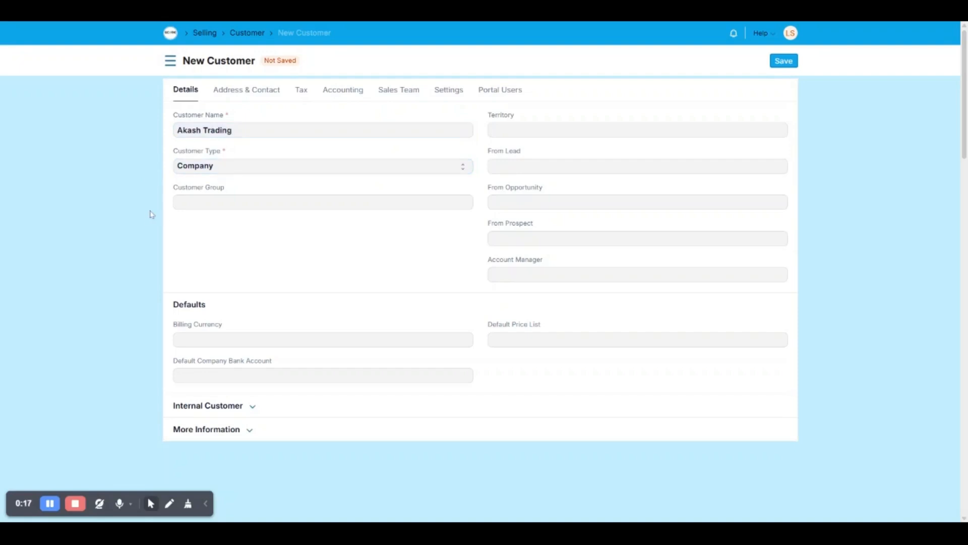
left_click(796, 63)
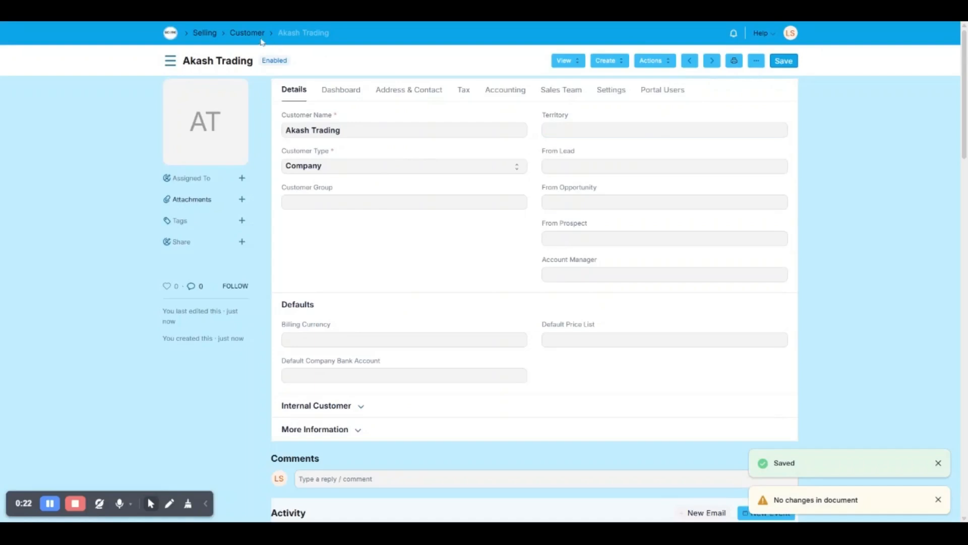
- Start a new quotation from the home page and select Akash Trading as the customer
left_click(239, 35)
left_click(171, 33)
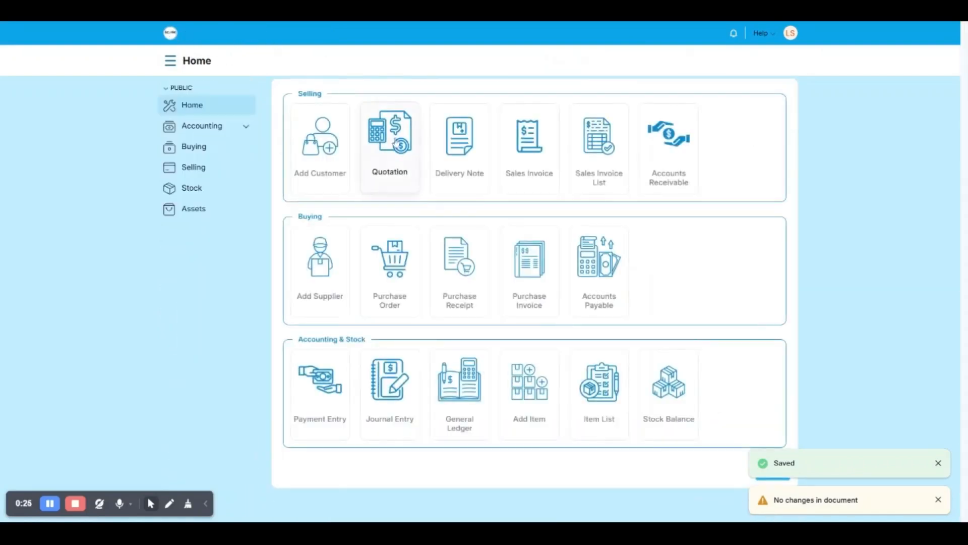
left_click(395, 142)
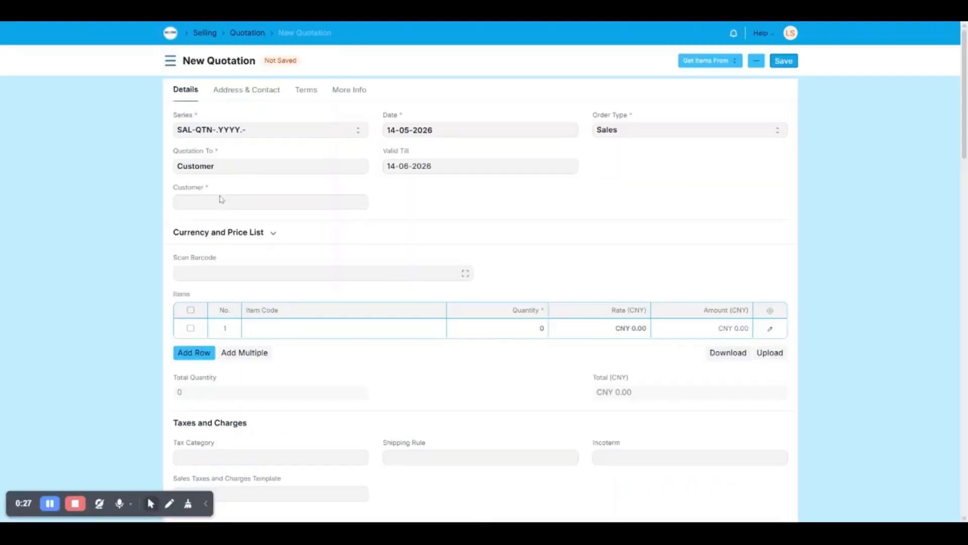
left_click(220, 199)
left_click(226, 222)
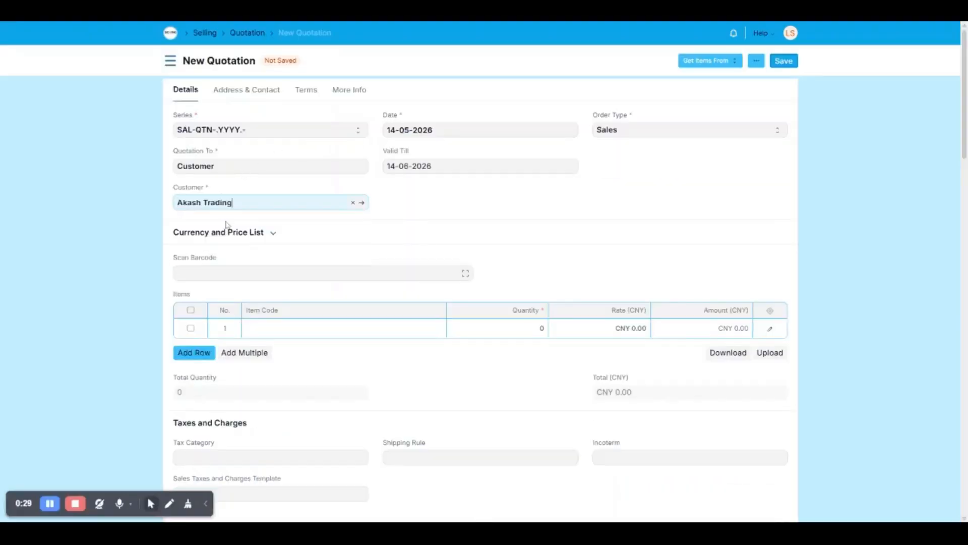
- Add the items Keyboard-001 and Mouse-001 to the quotation's items table
scroll(262, 296, "down", 1)
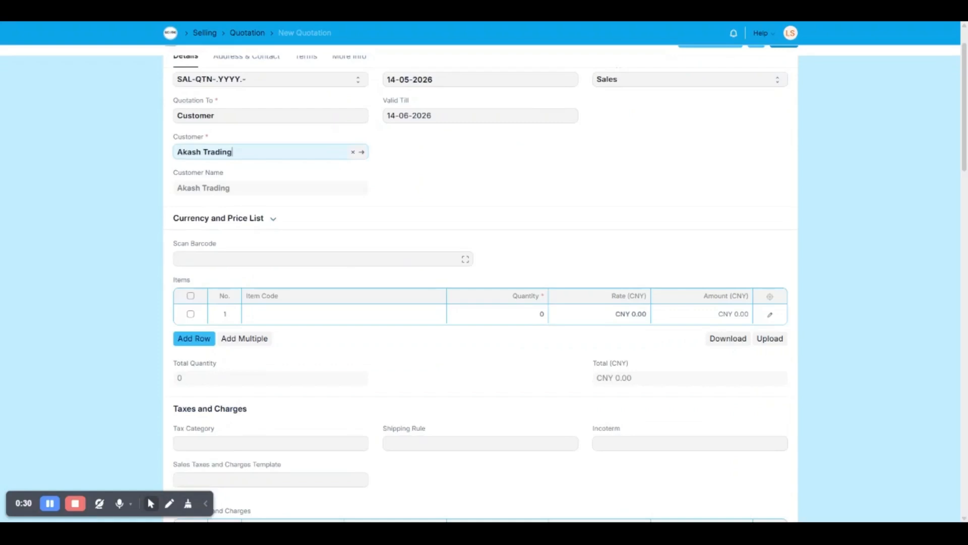
left_click(252, 319)
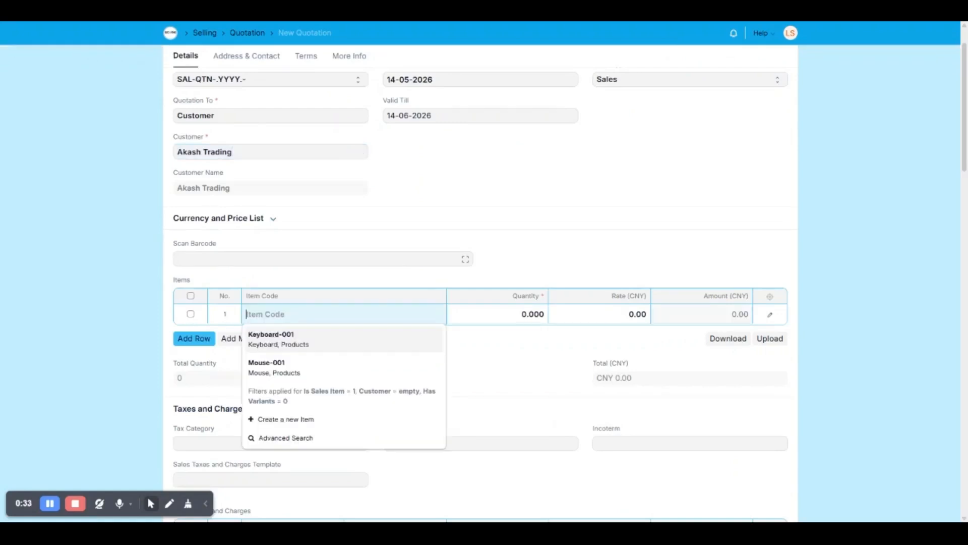
left_click(297, 335)
left_click(184, 340)
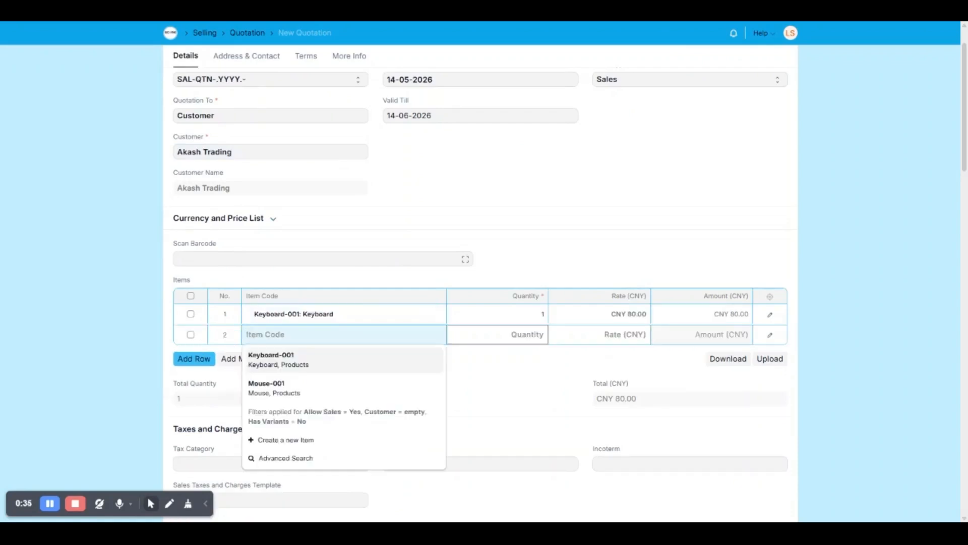
left_click(282, 386)
- Set the quantity of both Keyboard-001 and Mouse-001 to 2
left_click(523, 310)
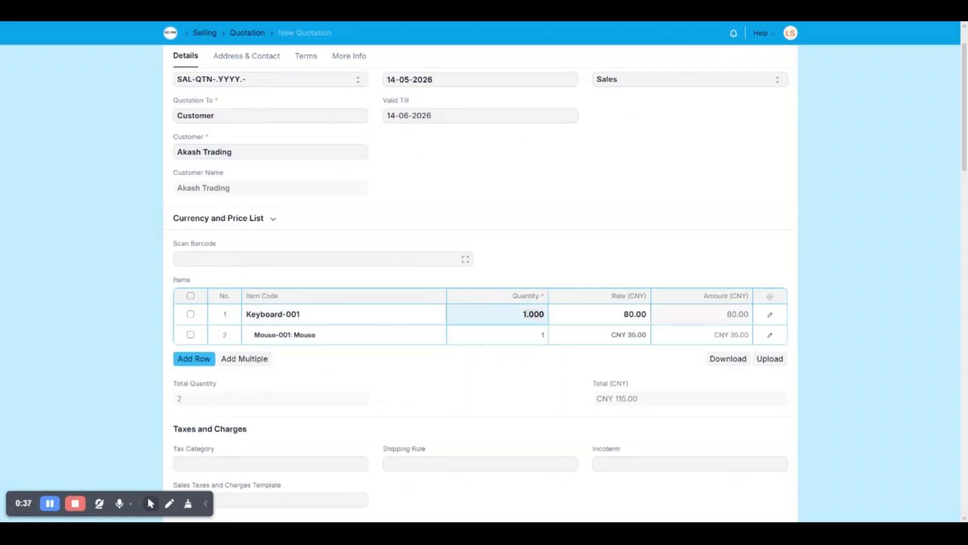
type("2")
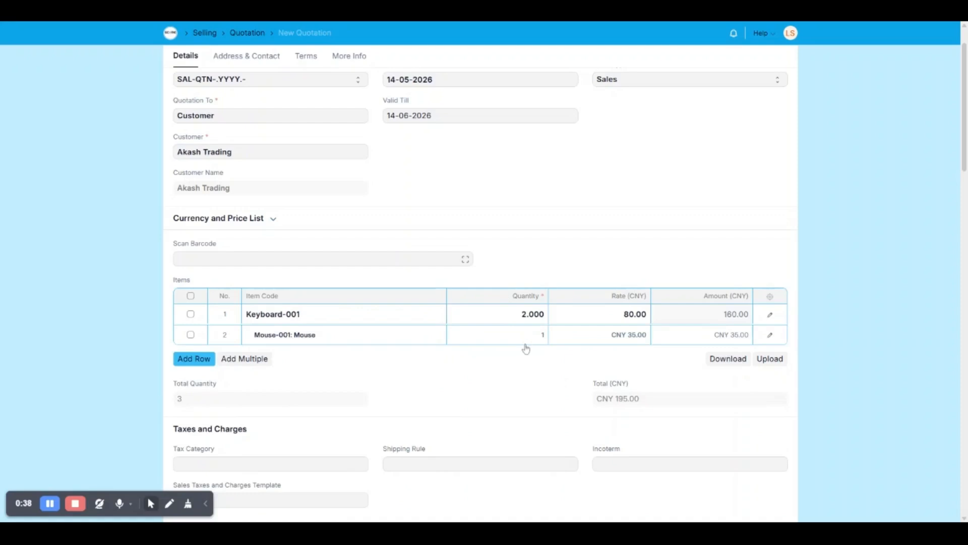
left_click(525, 337)
type("2")
left_click(523, 359)
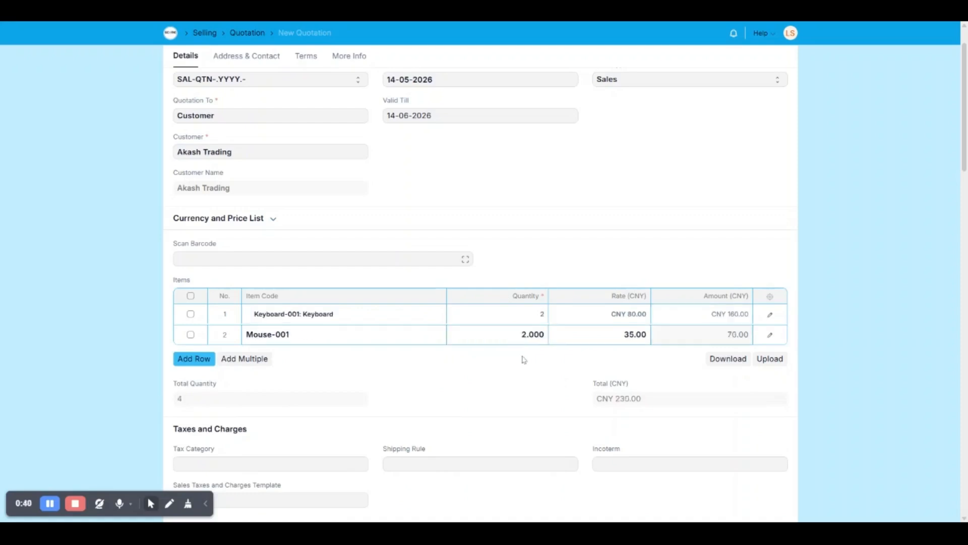
- Check the quotation's currency and price list settings and set the Keyboard-001 rate to 90.00 CNY
left_click(614, 228)
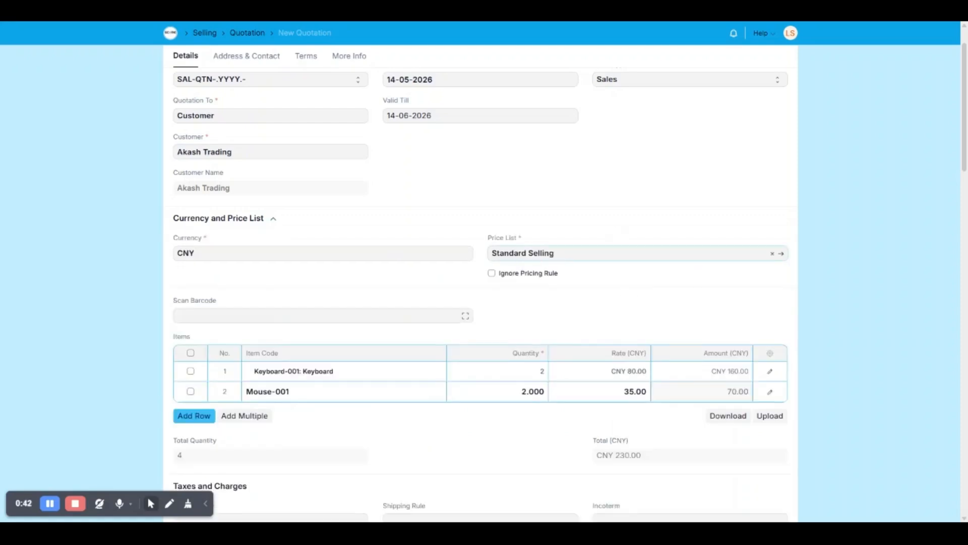
scroll(484, 282, "down", 2)
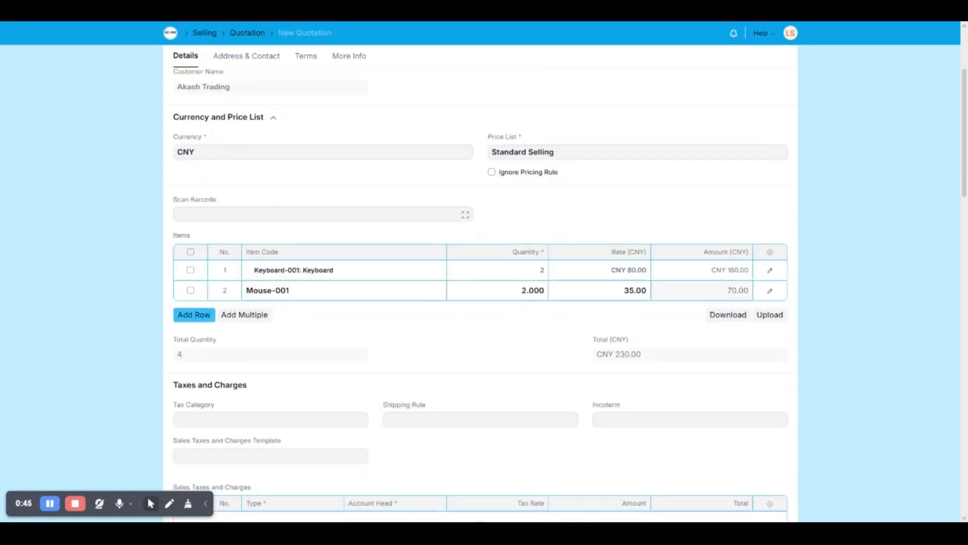
left_click(629, 272)
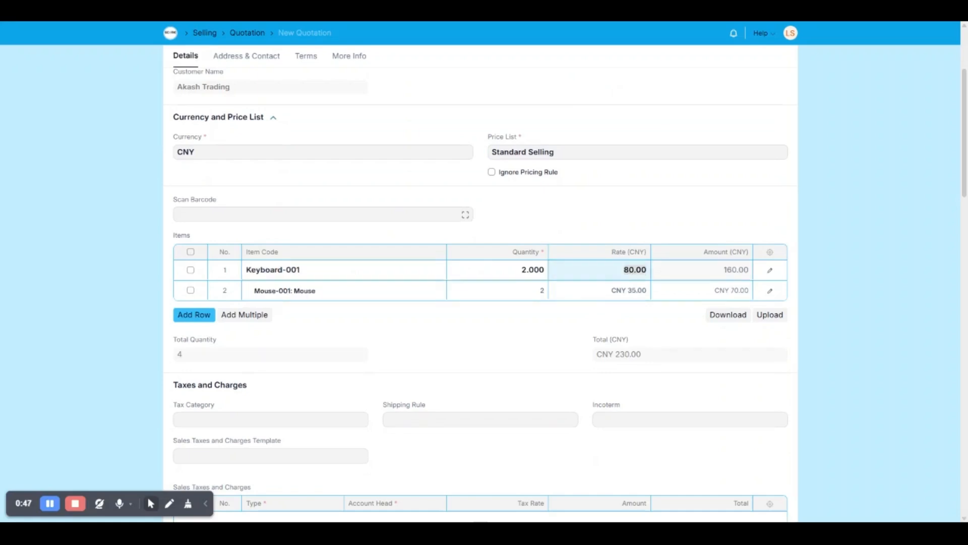
left_click(628, 269)
left_click(877, 270)
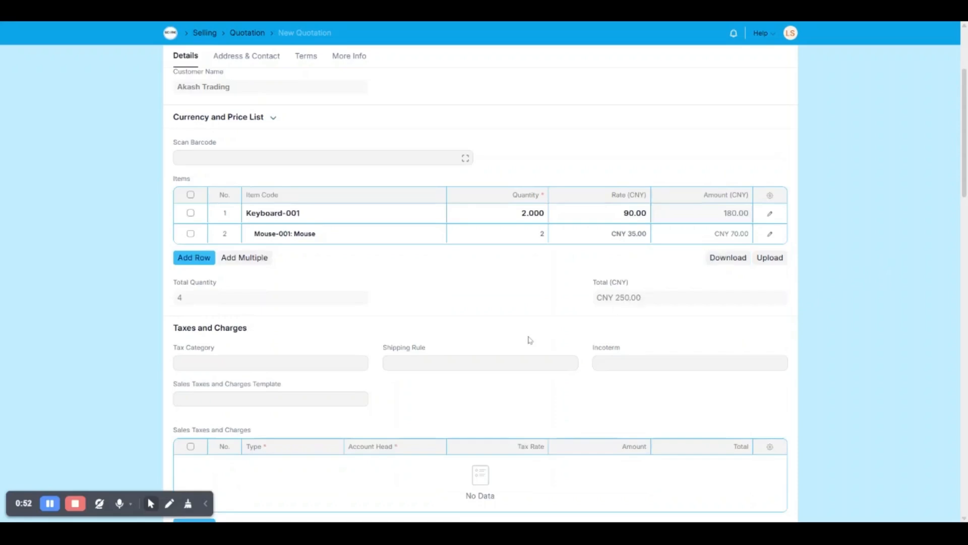
- Apply the China Tax sales taxes and charges template to the quotation and check the resulting totals
scroll(530, 339, "down", 2)
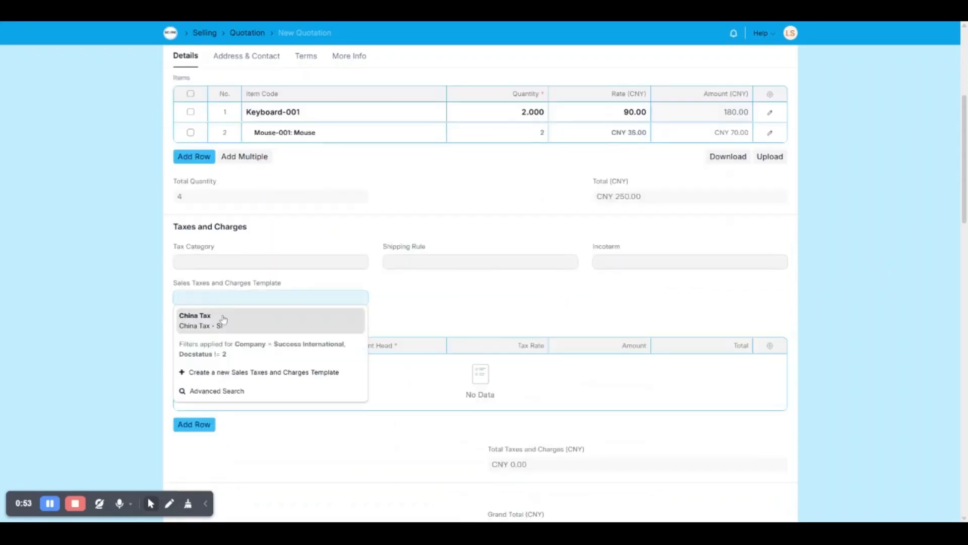
left_click(217, 322)
scroll(716, 362, "down", 4)
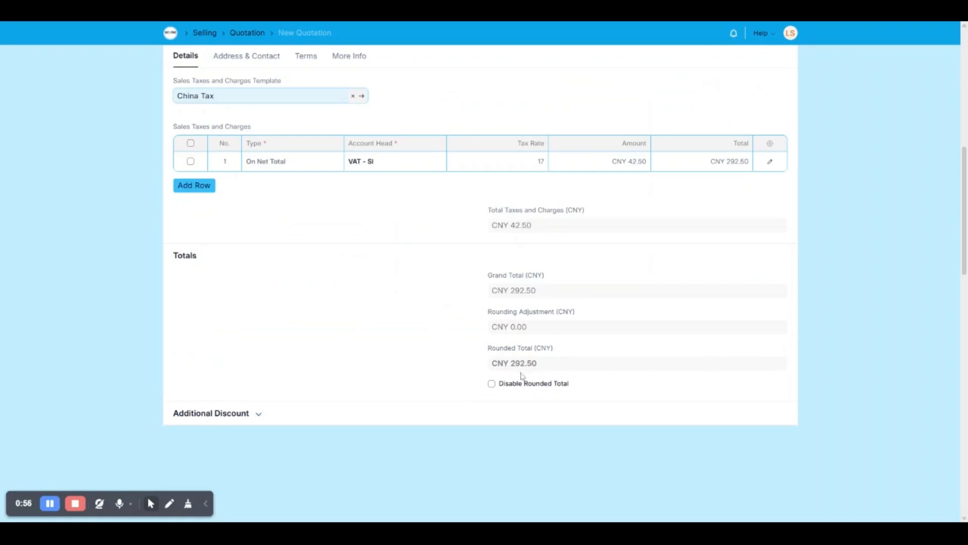
- Save the Akash Trading quotation and submit it permanently
scroll(654, 298, "up", 6)
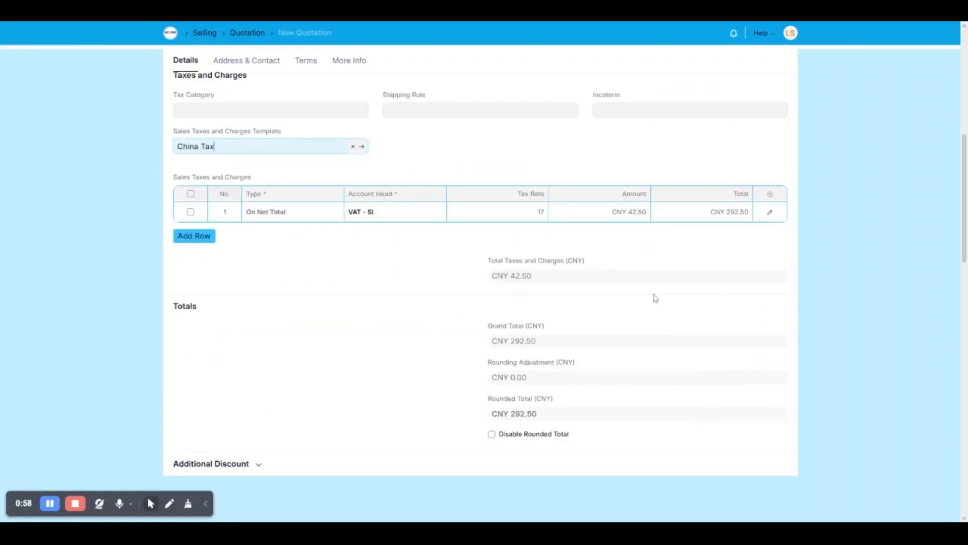
left_click(785, 62)
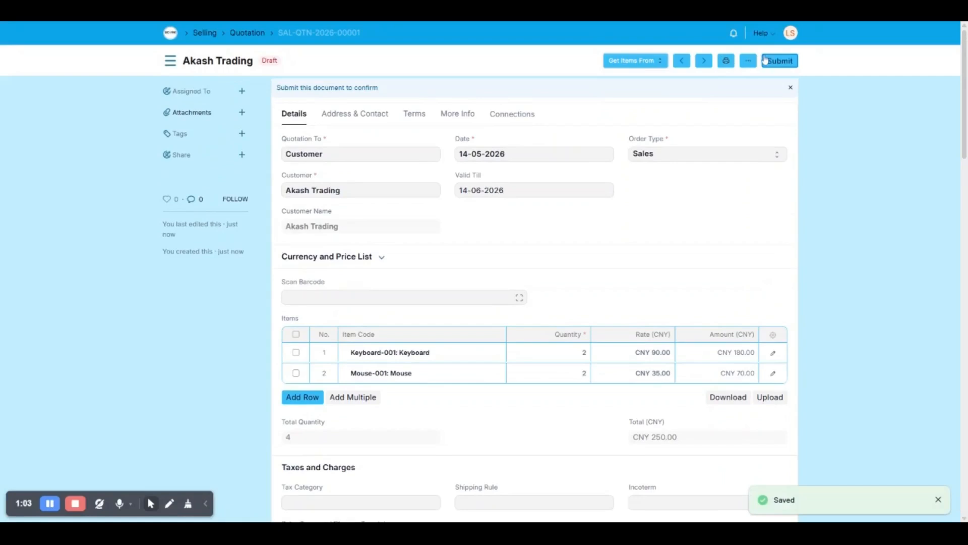
left_click(764, 61)
left_click(600, 113)
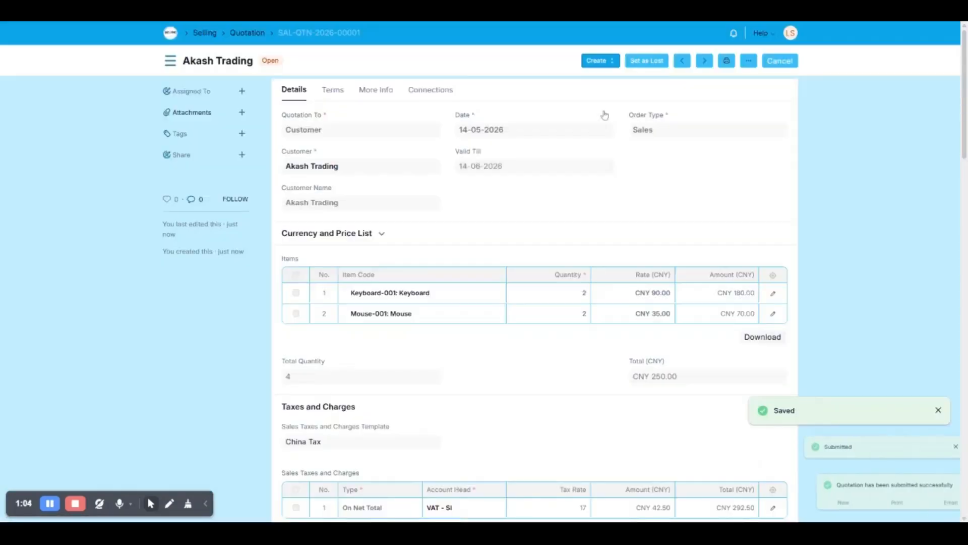
- Return to the home page and reopen the submitted Akash Trading quotation from the quotation list
left_click(599, 61)
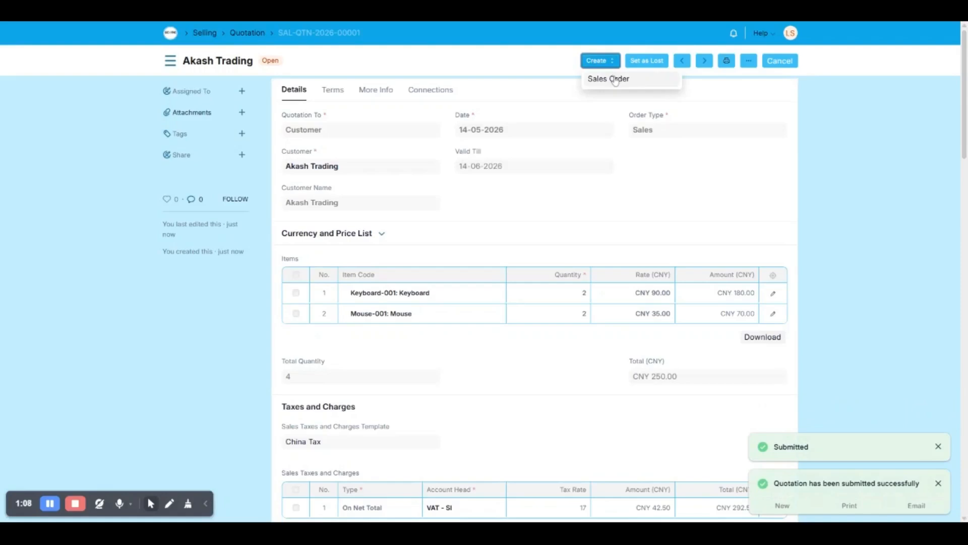
left_click(172, 35)
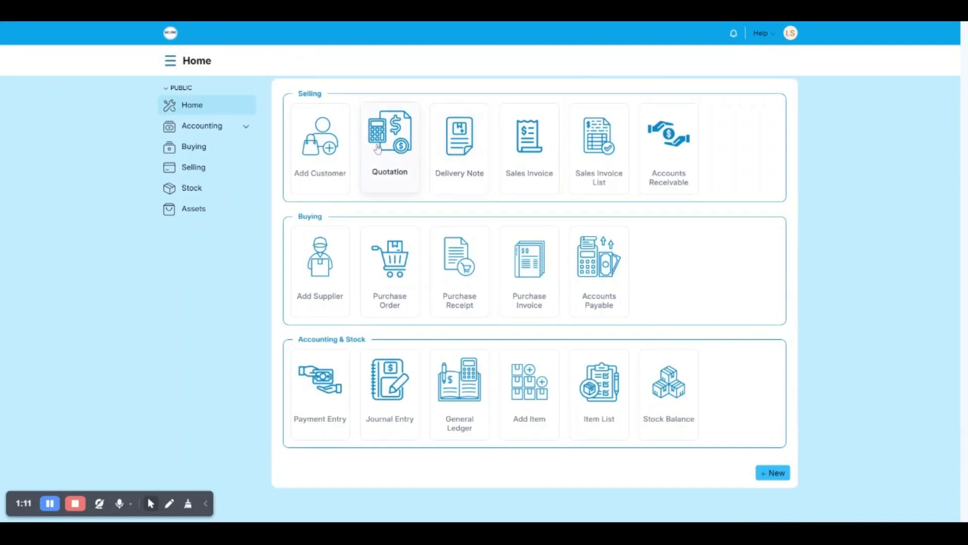
left_click(381, 146)
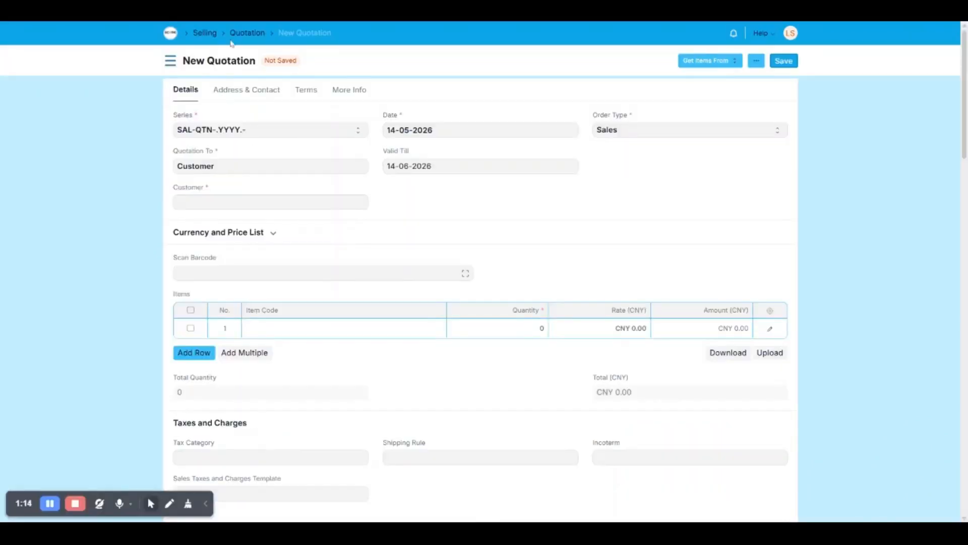
left_click(247, 33)
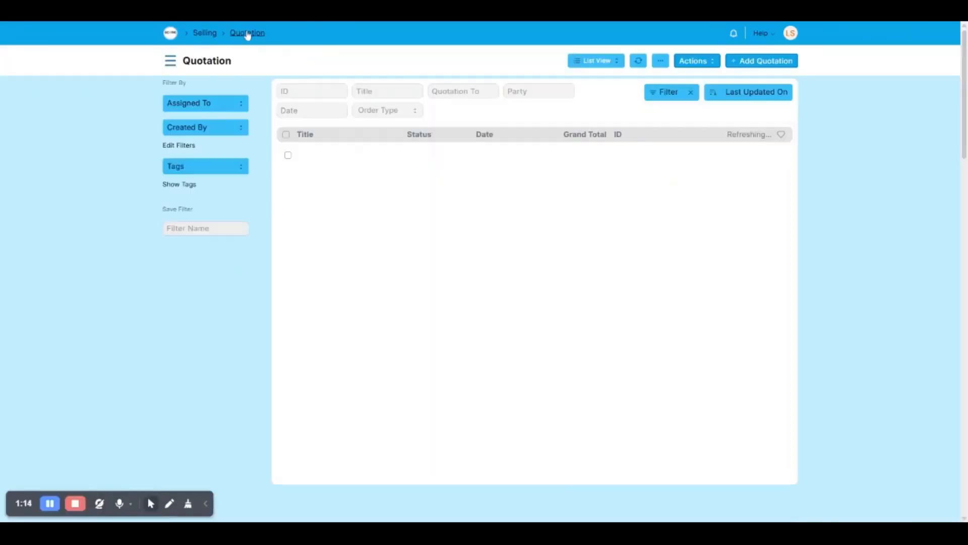
left_click(342, 165)
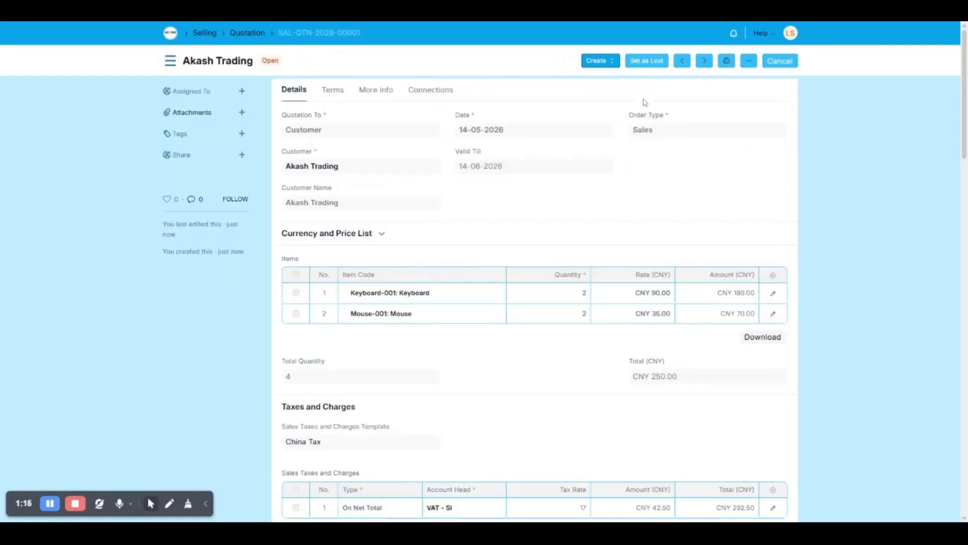
- Create a sales order from the Akash Trading quotation and try to save it
left_click(599, 60)
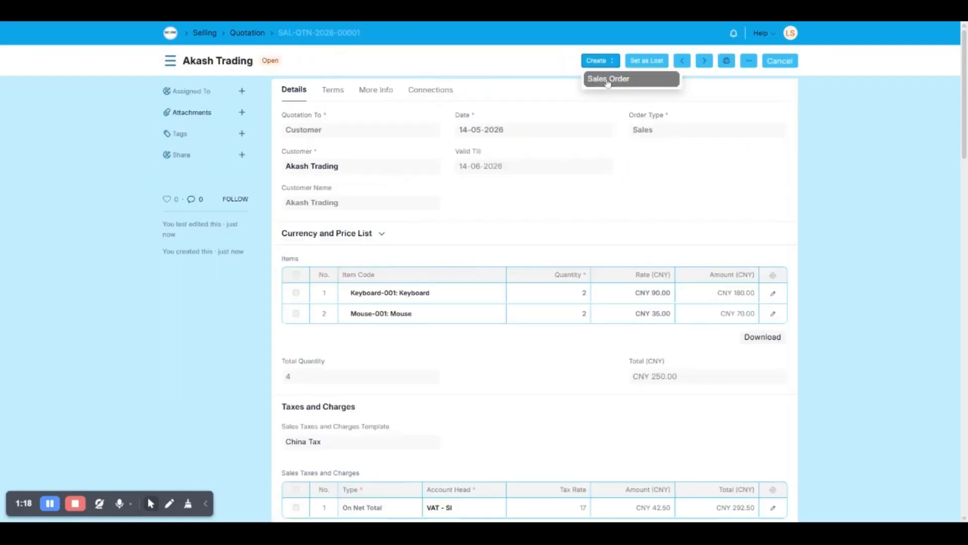
left_click(608, 79)
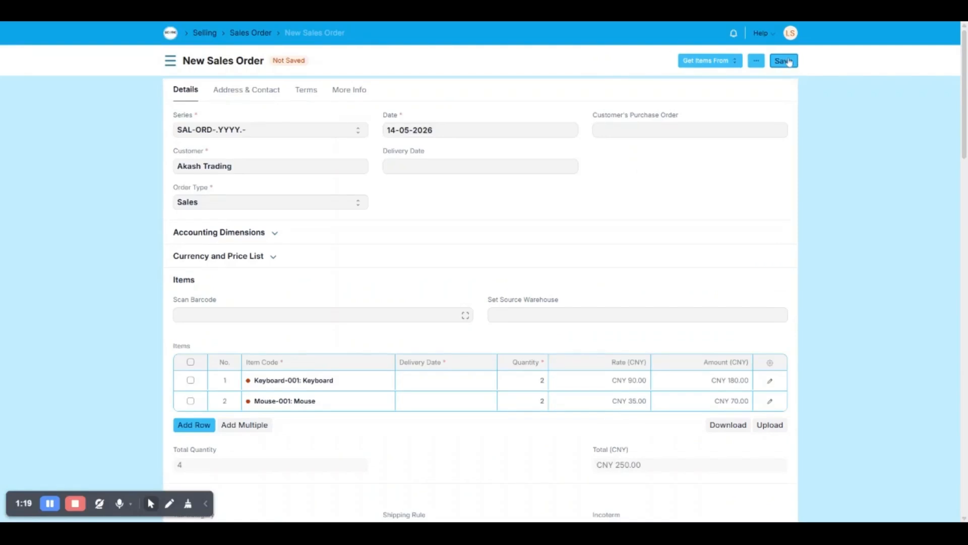
left_click(789, 61)
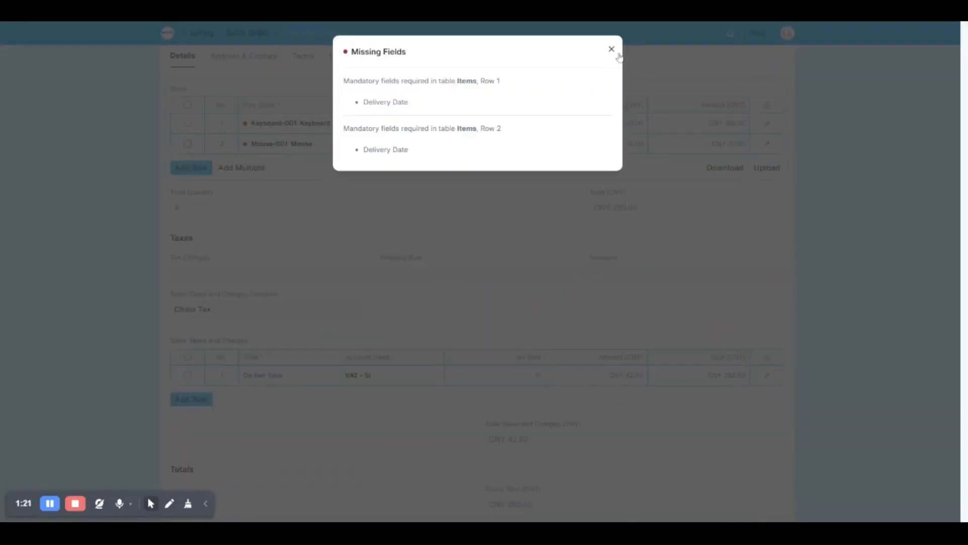
- Set the delivery date for the sales order's items to 15-05-2026
left_click(612, 49)
left_click(437, 130)
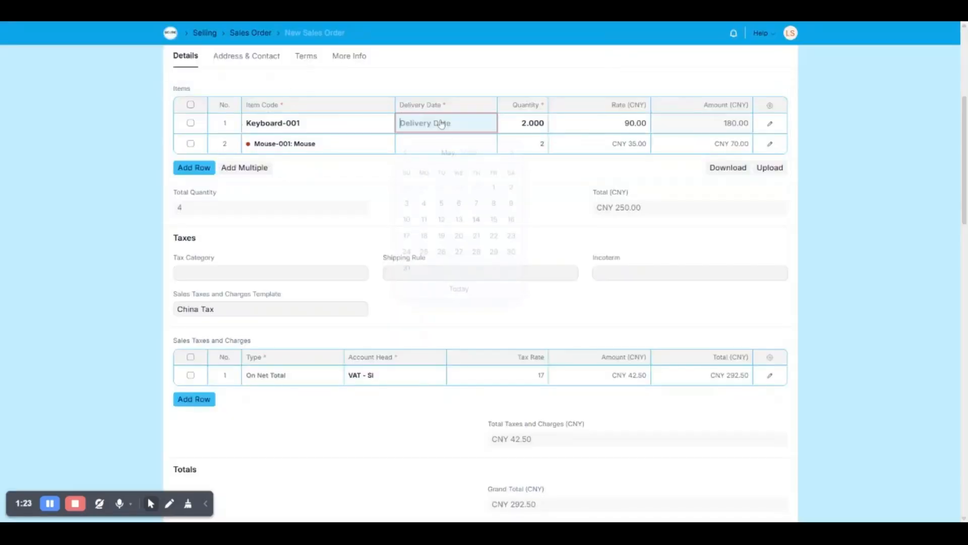
left_click(489, 221)
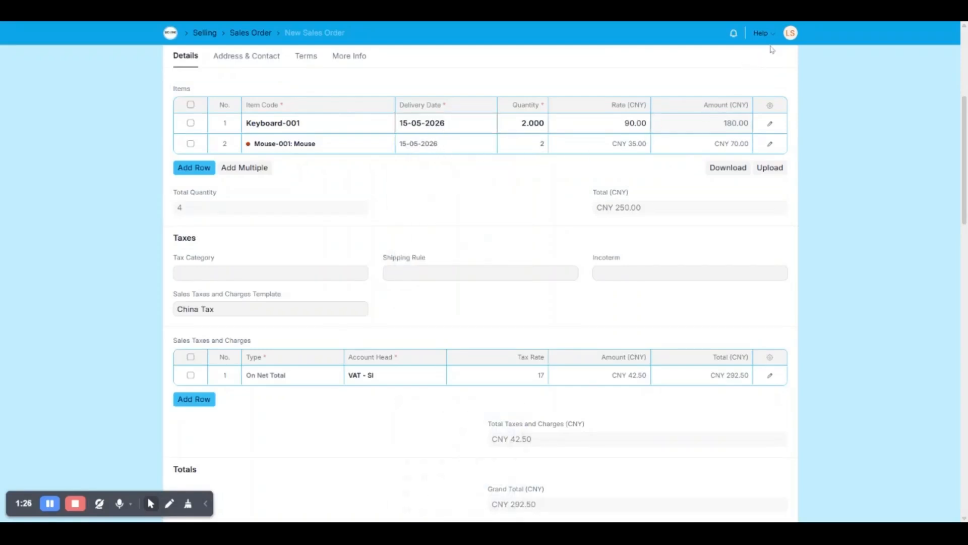
- Save the Akash Trading sales order and submit it permanently
scroll(775, 48, "up", 5)
left_click(780, 59)
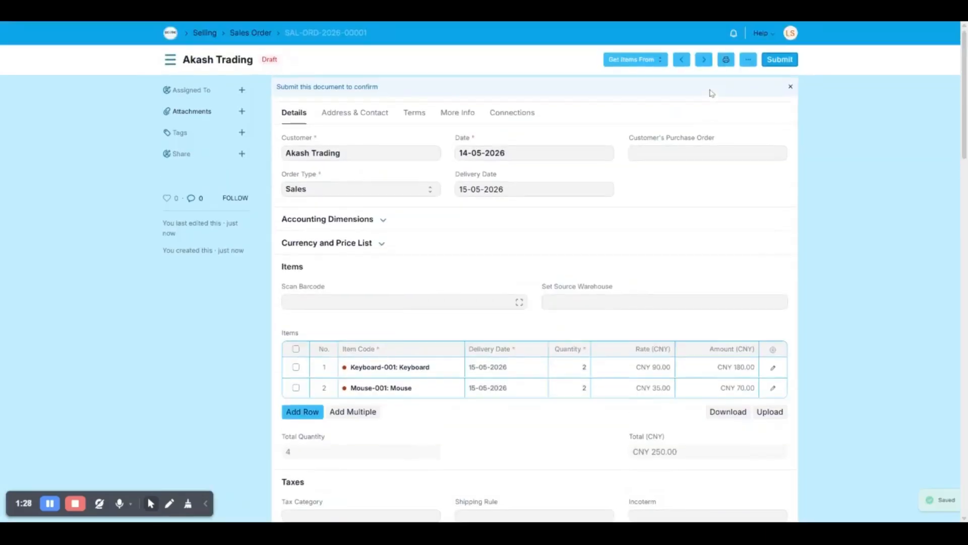
left_click(780, 59)
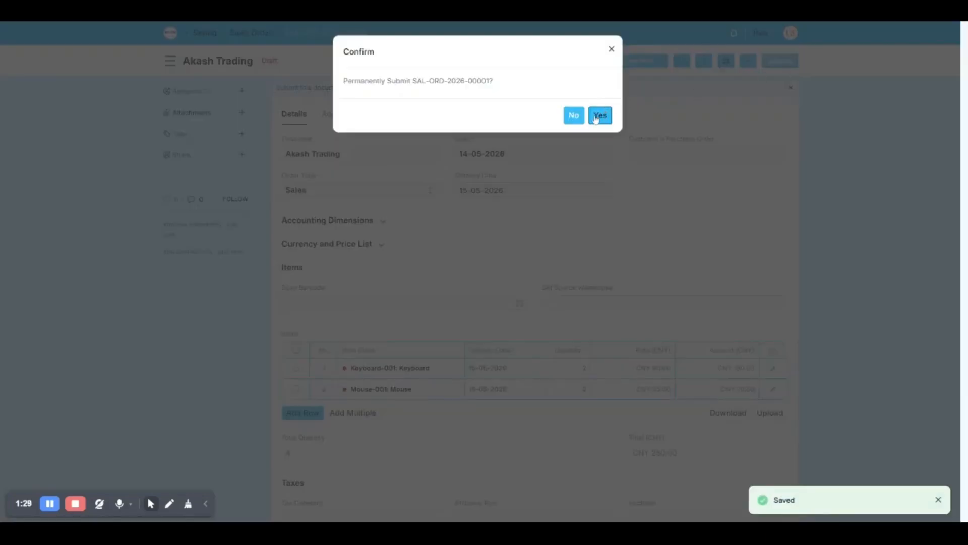
left_click(596, 115)
- Review the submitted sales order's totals, create a delivery note from it and save the note as a draft
scroll(605, 205, "down", 10)
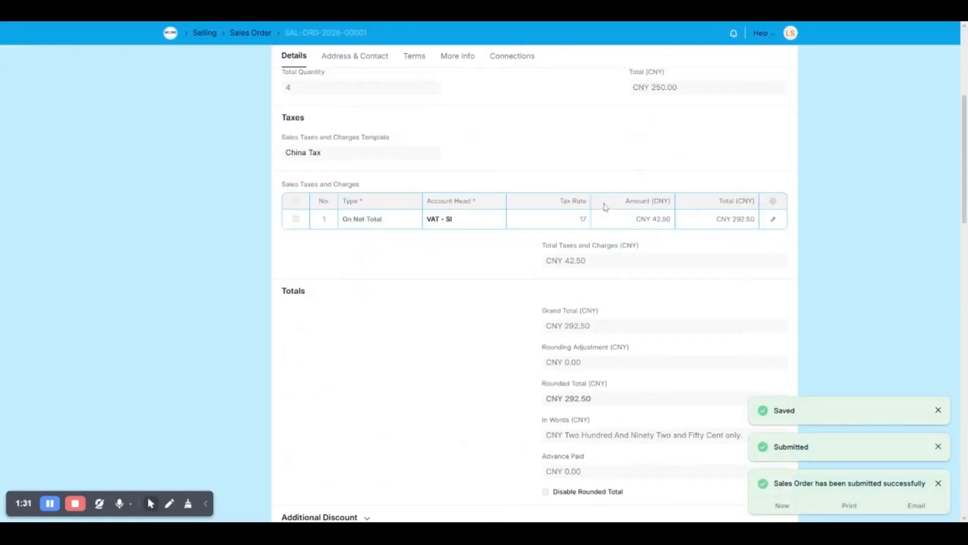
scroll(605, 207, "up", 10)
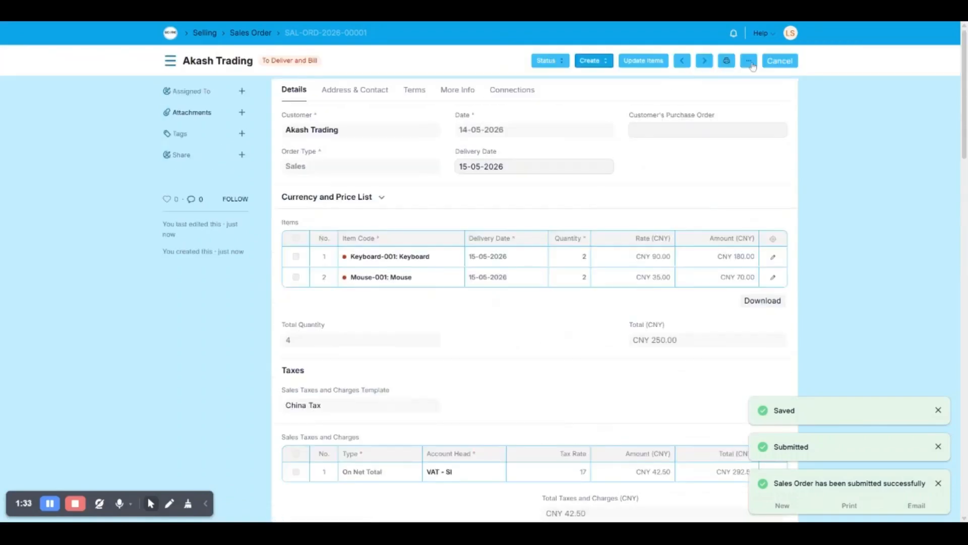
left_click(585, 61)
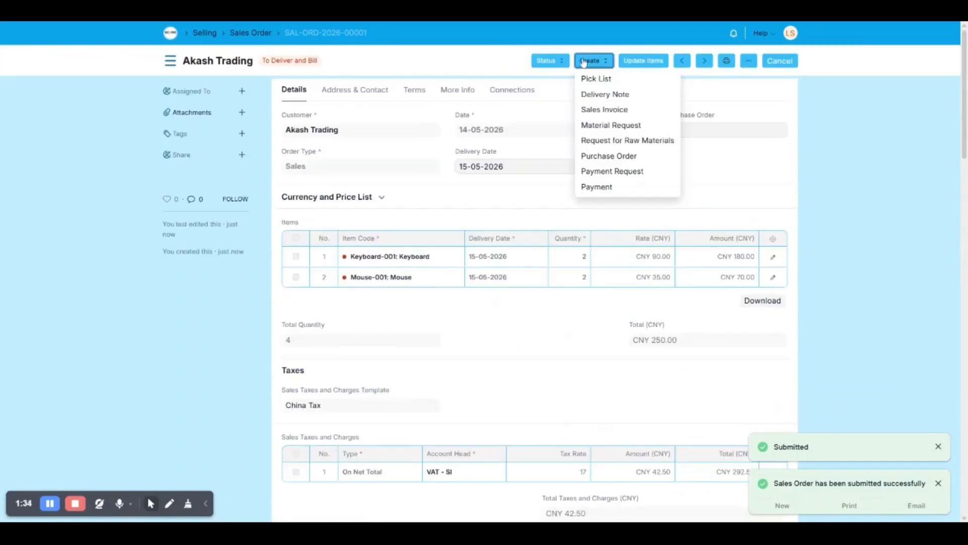
left_click(621, 97)
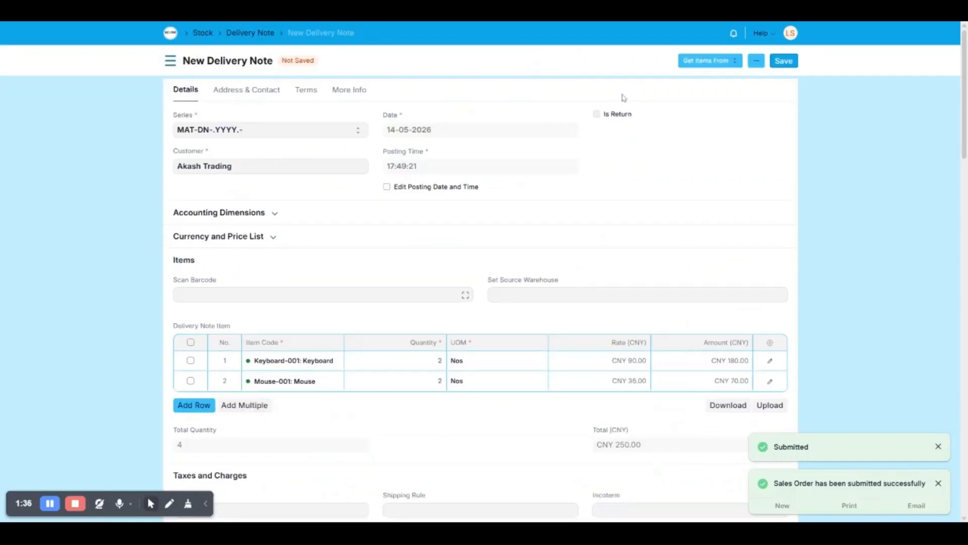
left_click(775, 64)
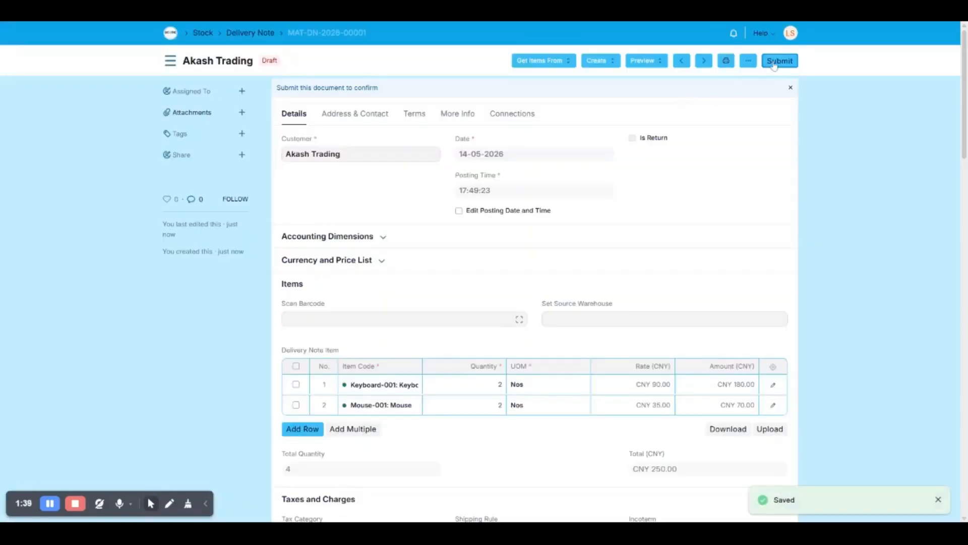
- Leave the delivery note unsubmitted for now and set its source warehouse to Finished Goods - SI
left_click(774, 63)
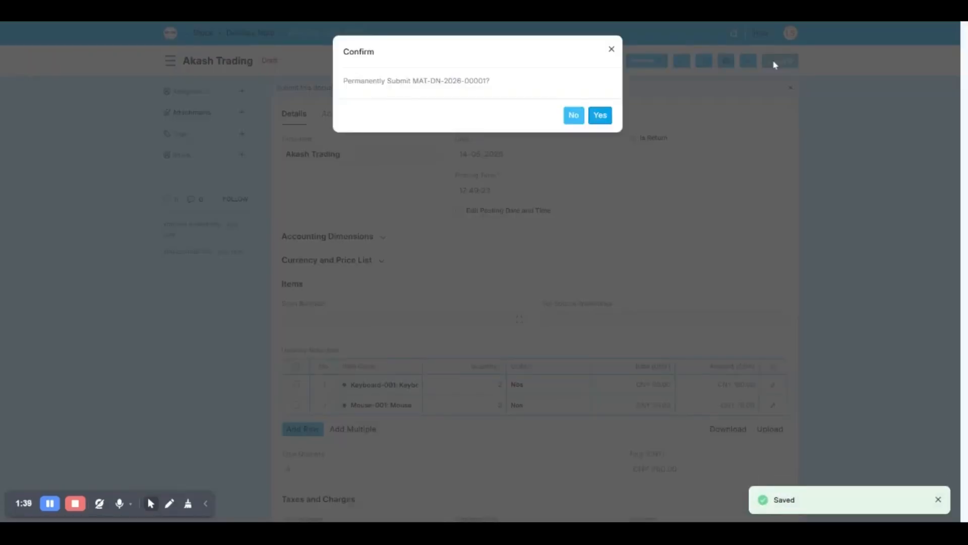
left_click(611, 57)
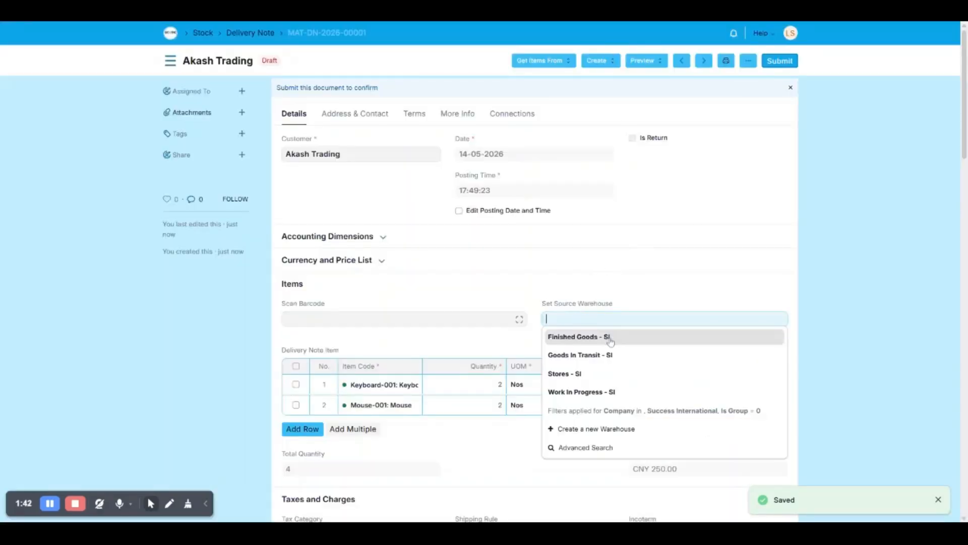
left_click(610, 337)
scroll(748, 313, "down", 1)
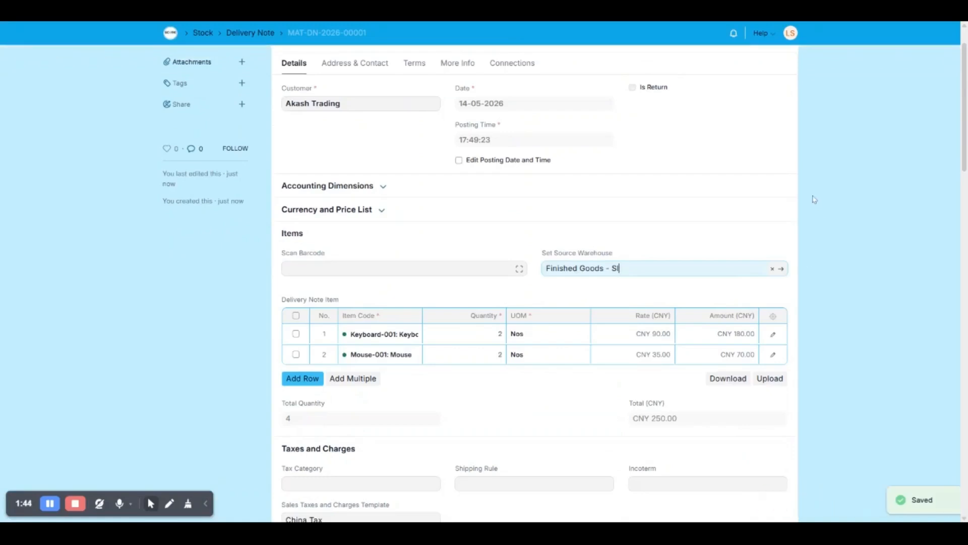
scroll(814, 198, "up", 1)
- Save the delivery note with its new source warehouse and submit it permanently
left_click(781, 67)
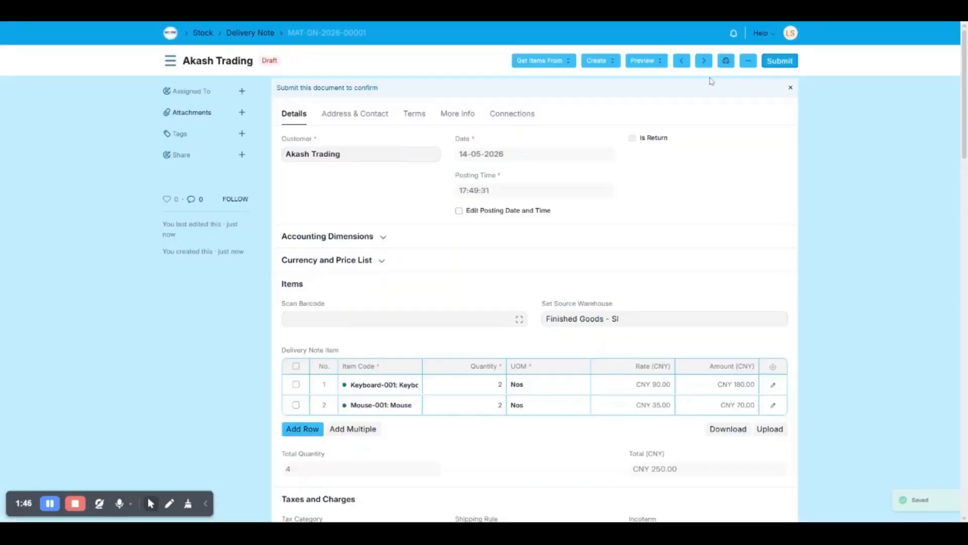
left_click(785, 68)
left_click(601, 116)
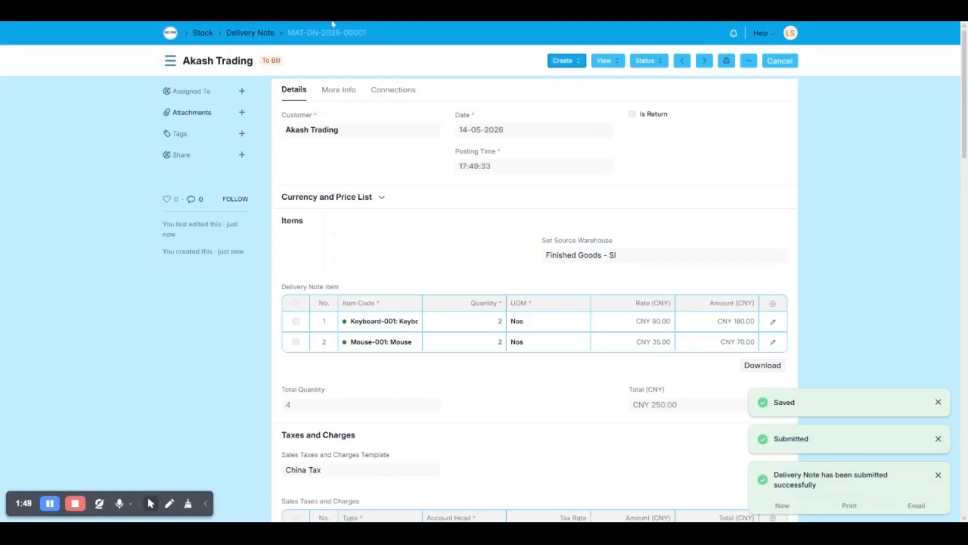
- Create a sales invoice from the delivery note and submit it after saving
left_click(577, 60)
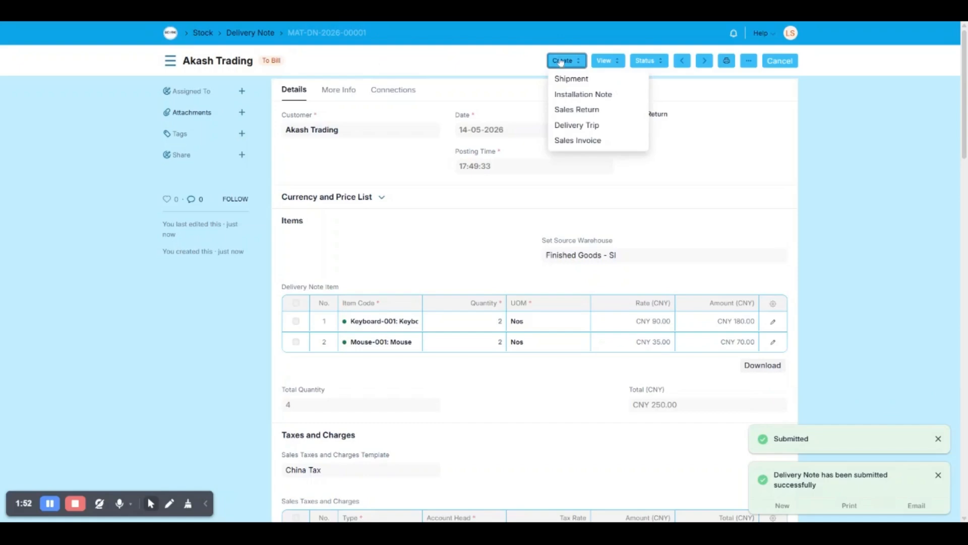
left_click(601, 140)
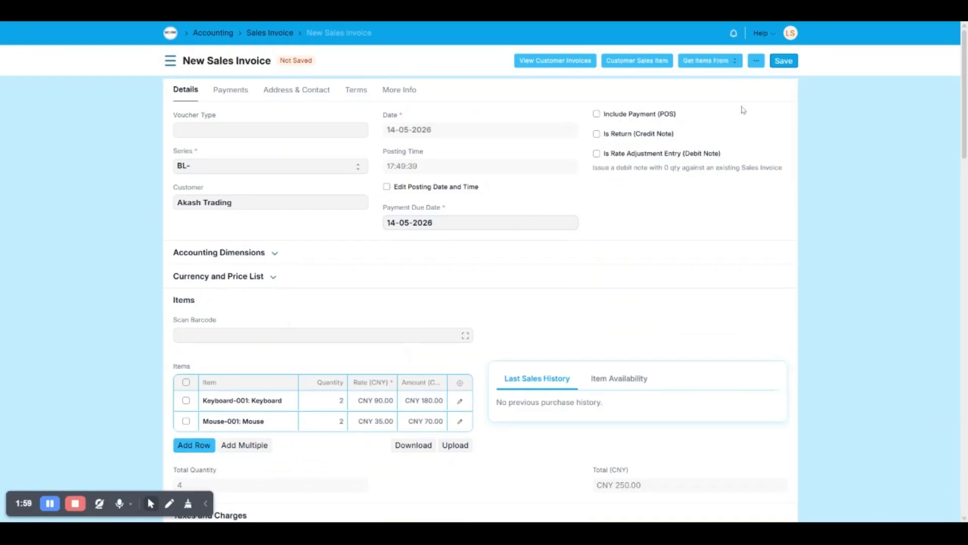
left_click(784, 60)
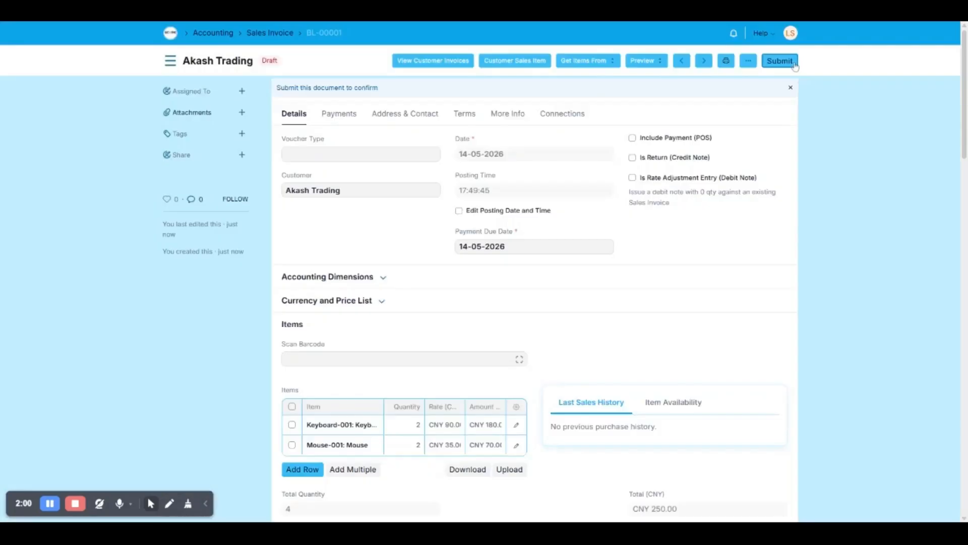
left_click(793, 63)
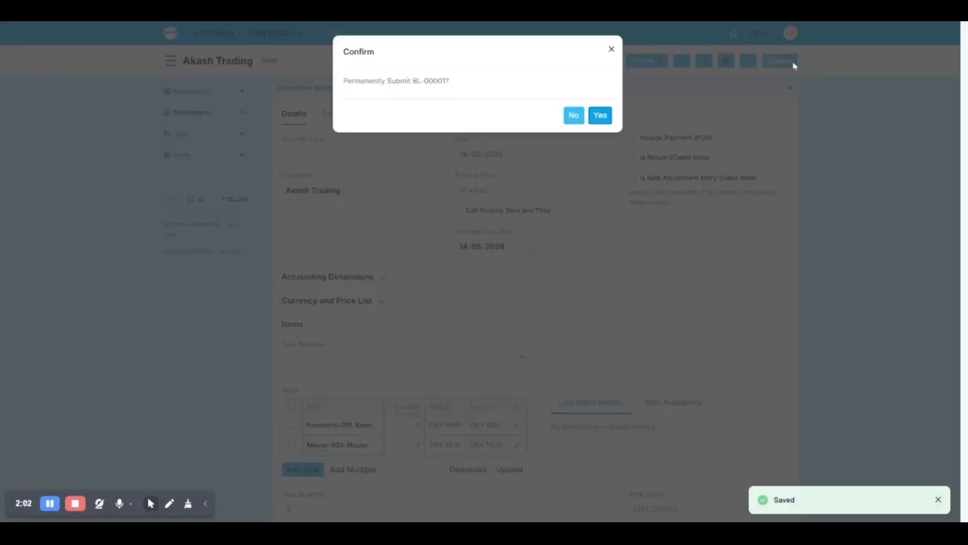
left_click(600, 115)
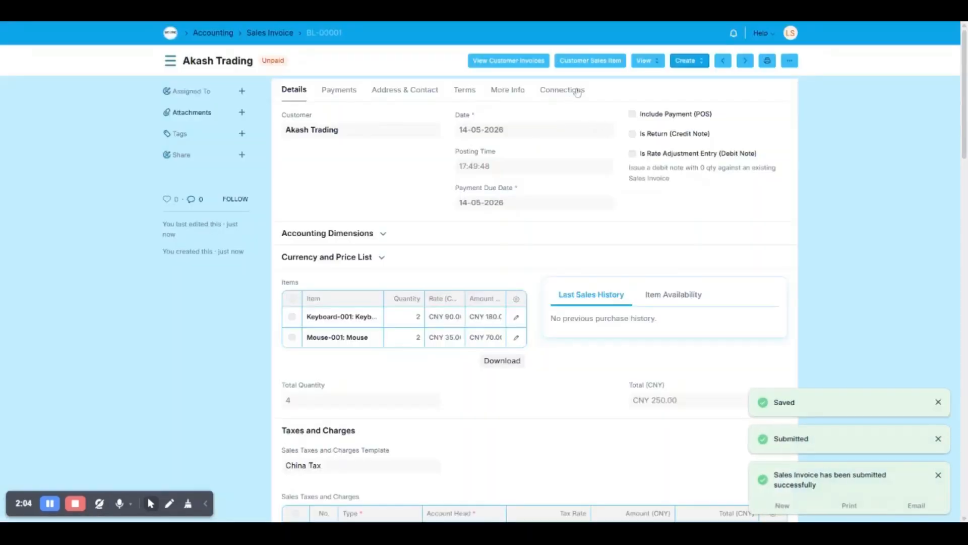
- Create a payment entry for the customer from the submitted Akash Trading sales invoice
left_click(683, 62)
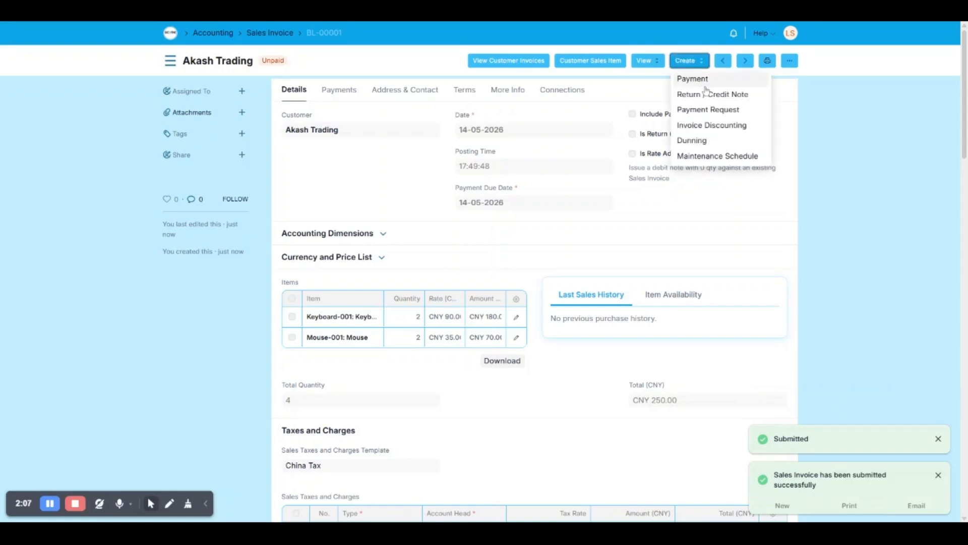
left_click(266, 33)
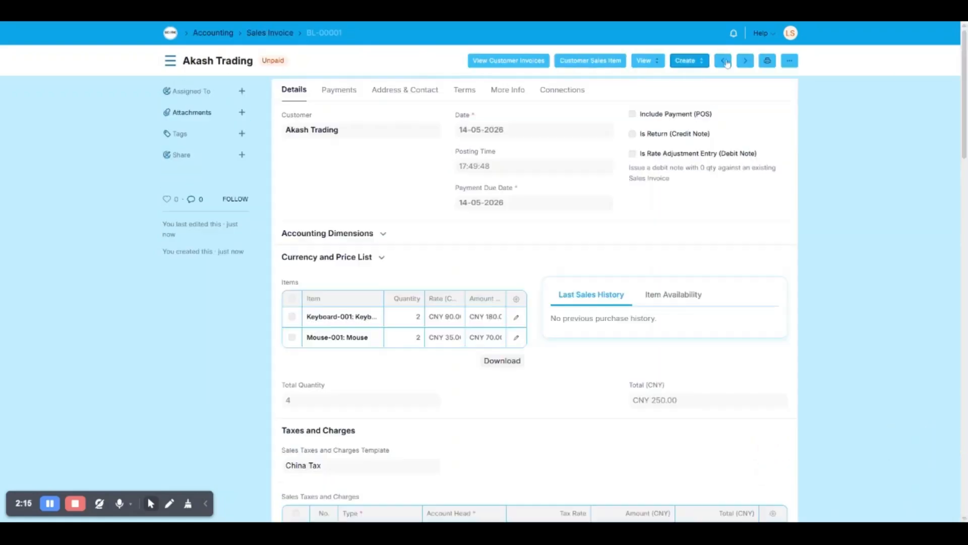
left_click(698, 60)
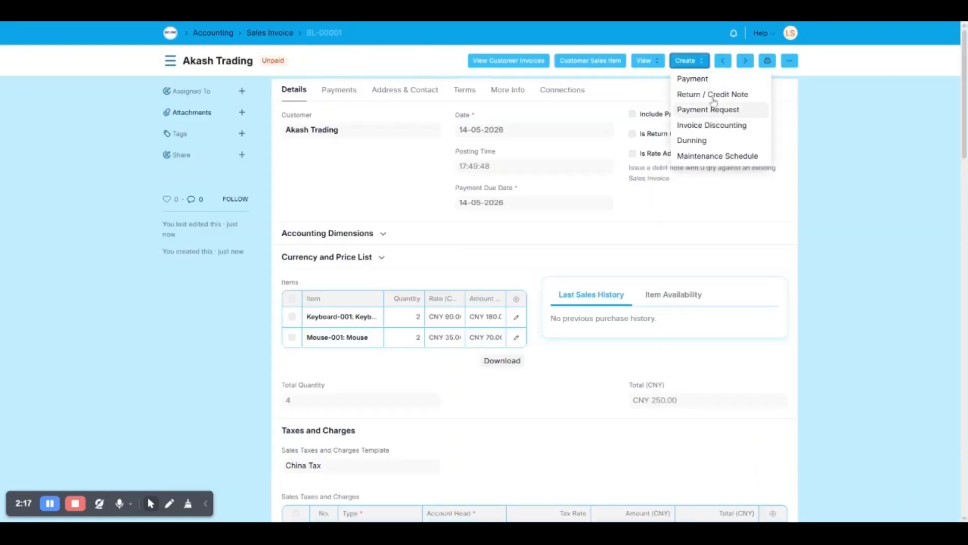
left_click(711, 79)
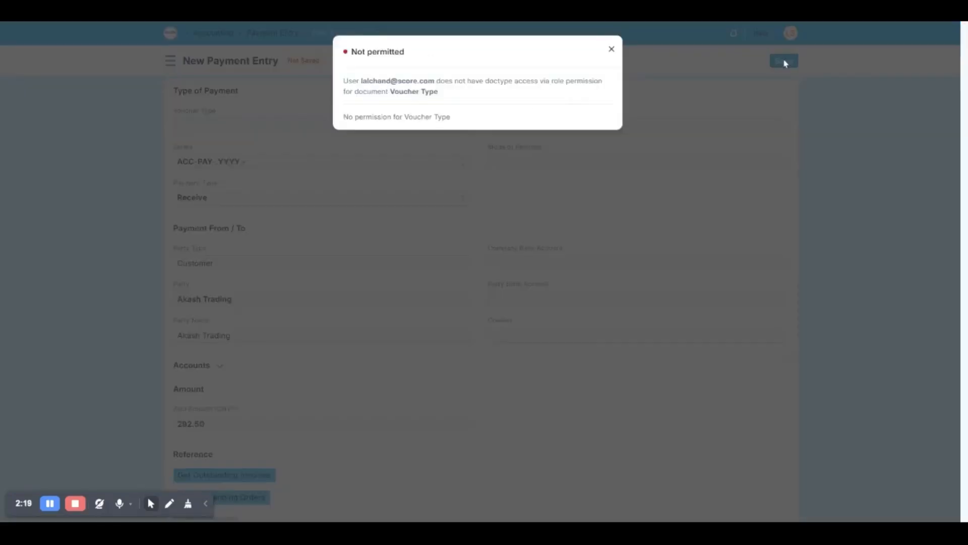
left_click(612, 51)
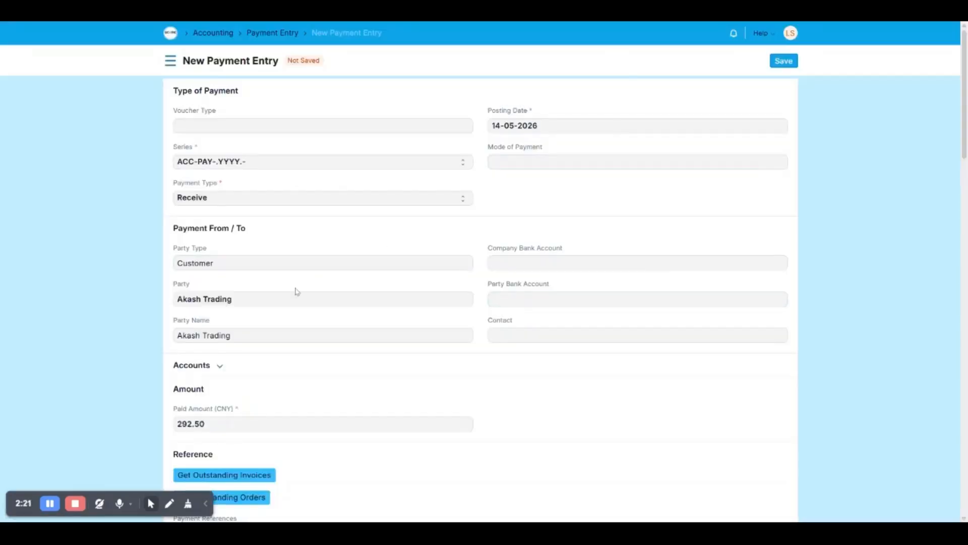
- Check the payment entry's amount and invoice reference, save it and submit it permanently
scroll(312, 402, "down", 2)
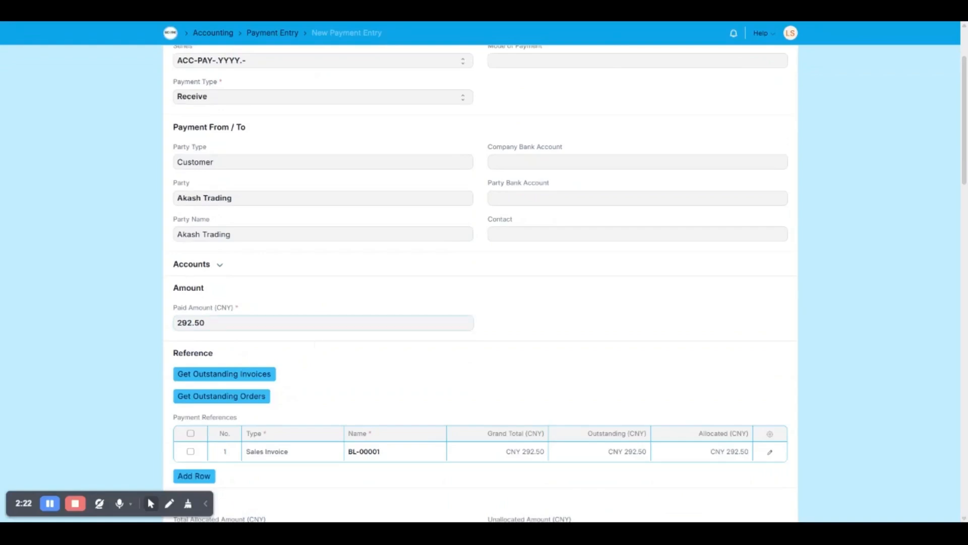
scroll(812, 174, "up", 2)
left_click(783, 64)
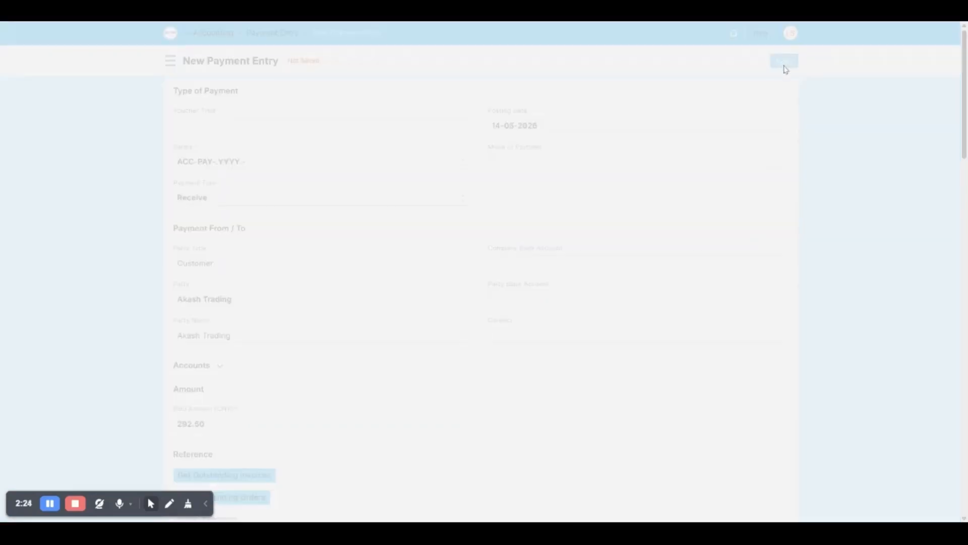
left_click(780, 60)
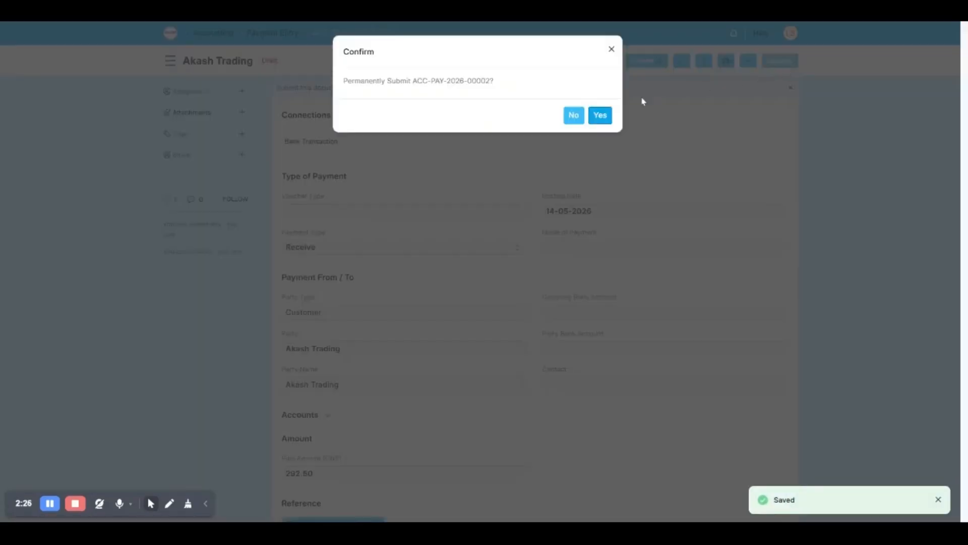
left_click(599, 114)
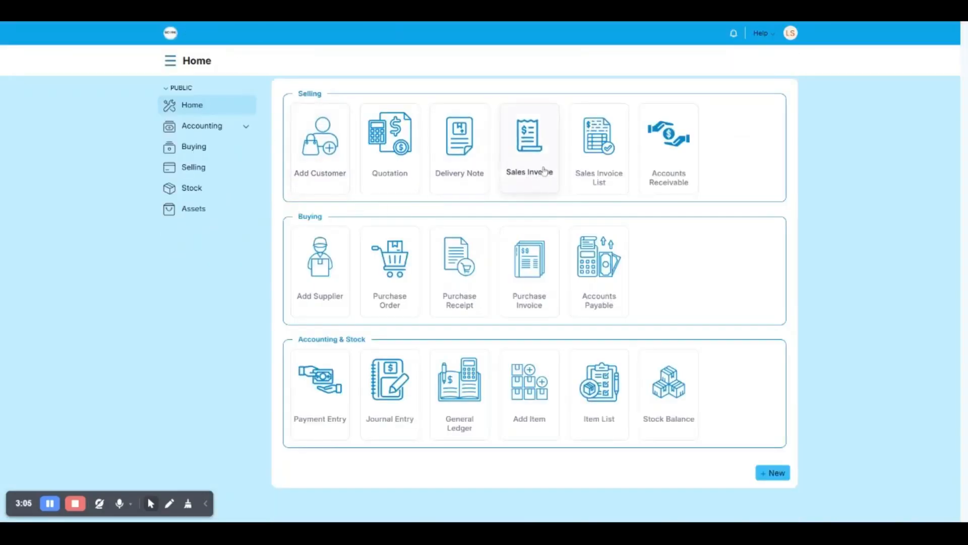
- Open the Akash Trading sales invoice from the invoice list and review its payment status, taxes and totals
left_click(544, 171)
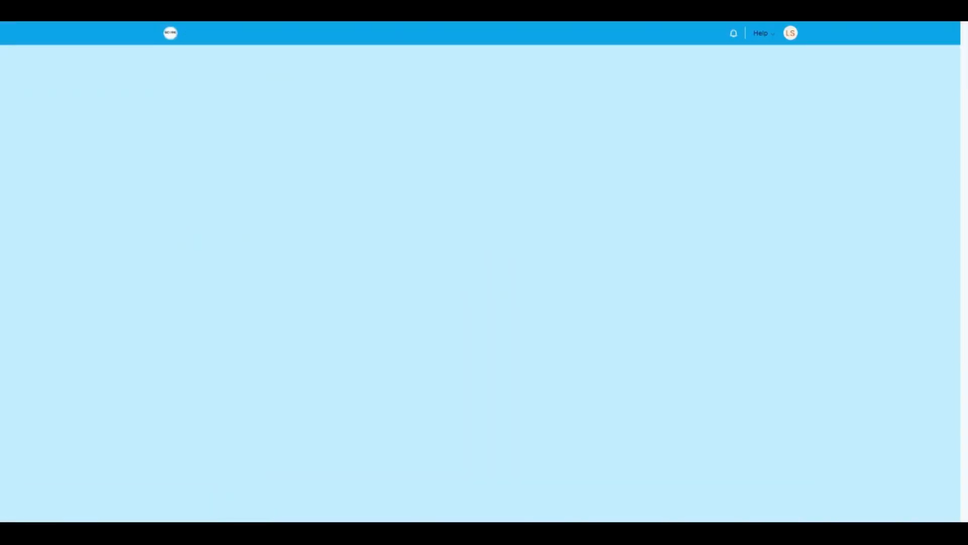
left_click(250, 35)
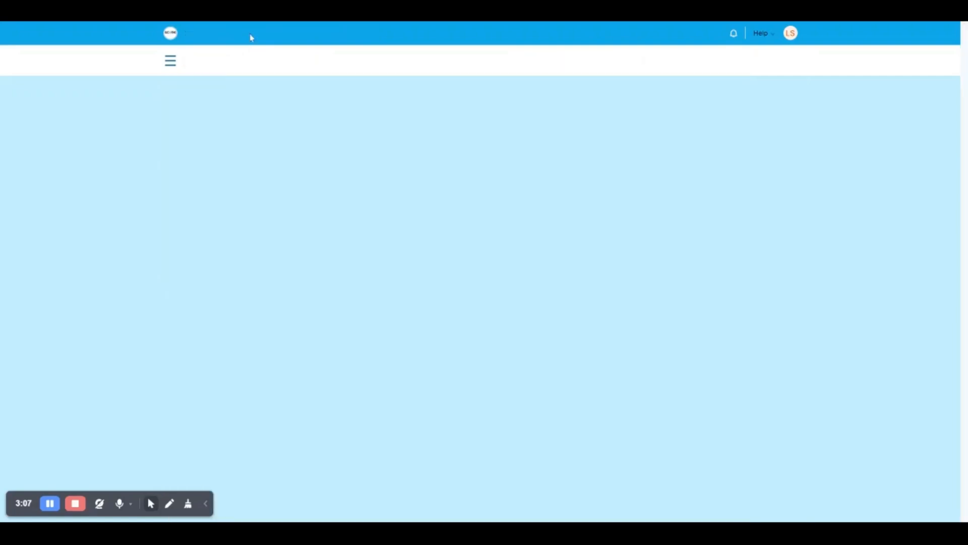
left_click(399, 153)
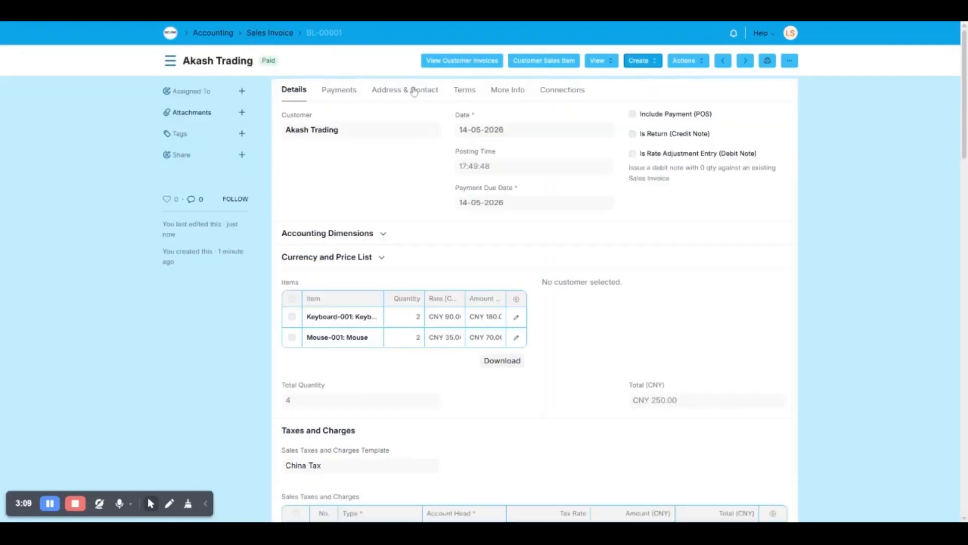
scroll(554, 388, "down", 5)
scroll(554, 383, "down", 2)
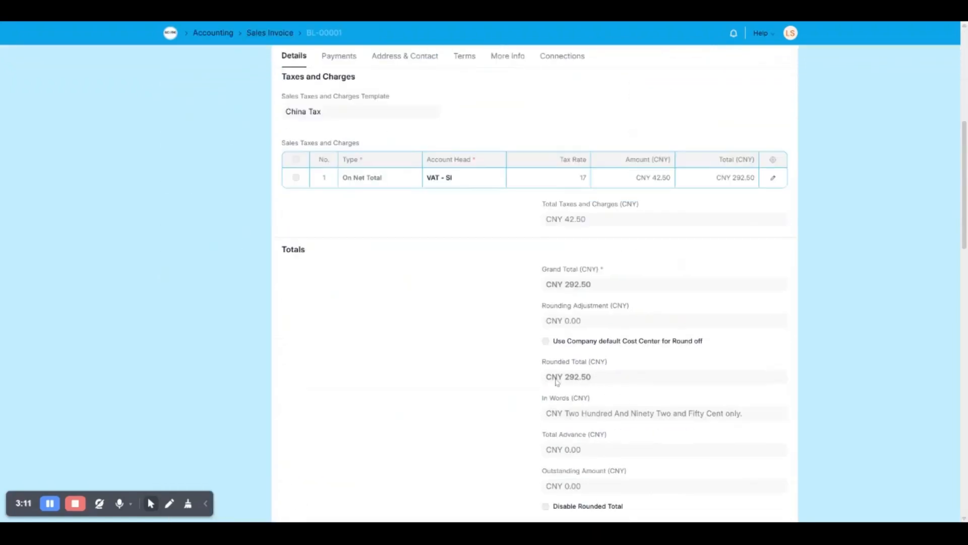
scroll(504, 353, "up", 7)
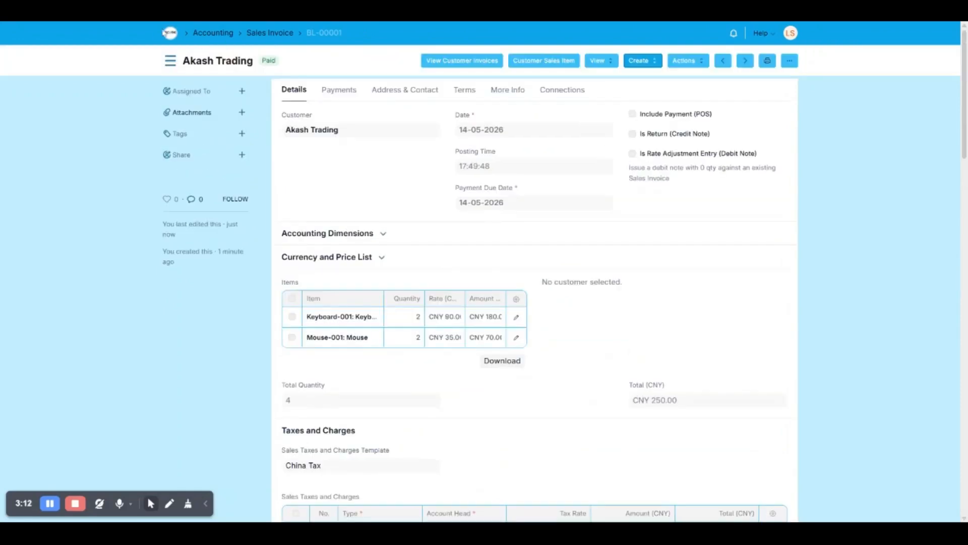
- Open the Mouse item from the item list and examine its dashboard for connections and stock movement
left_click(166, 35)
left_click(414, 255)
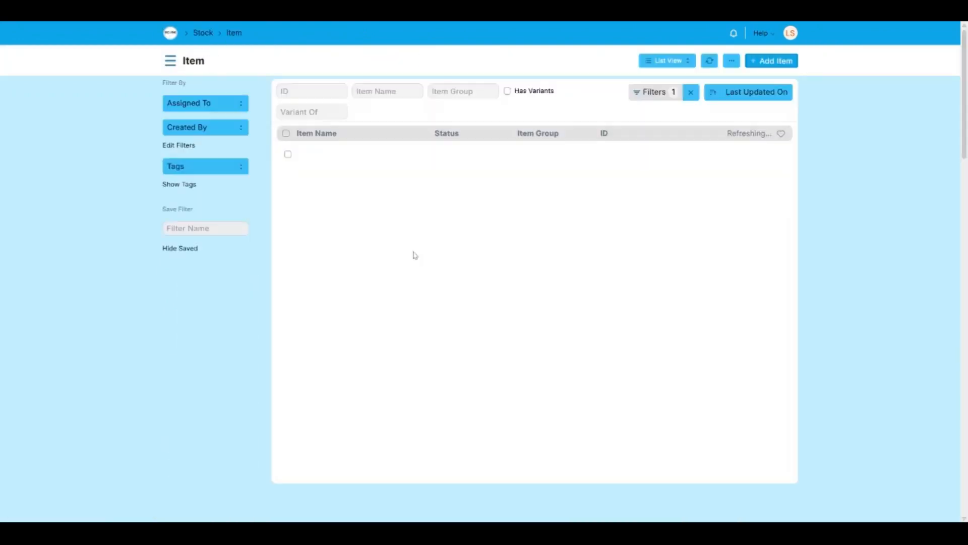
left_click(309, 155)
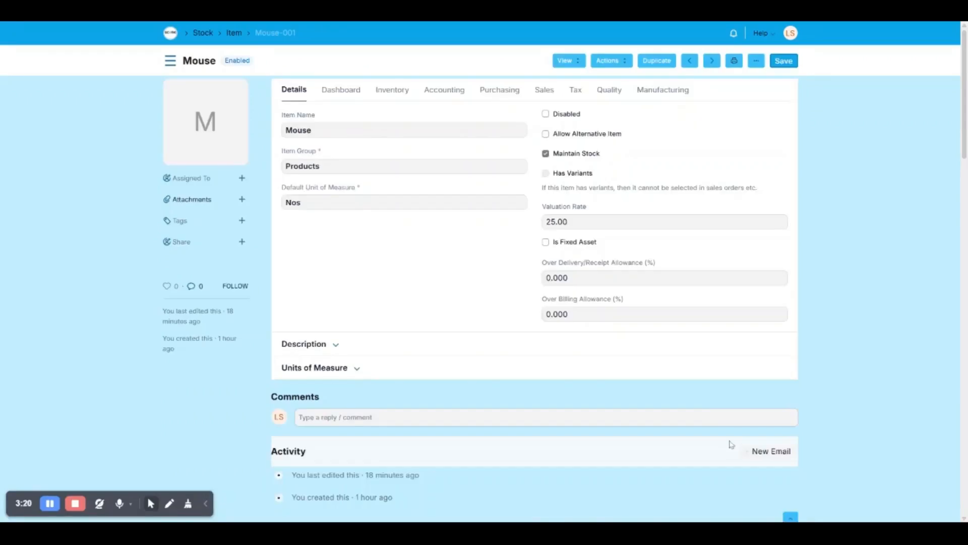
left_click(341, 89)
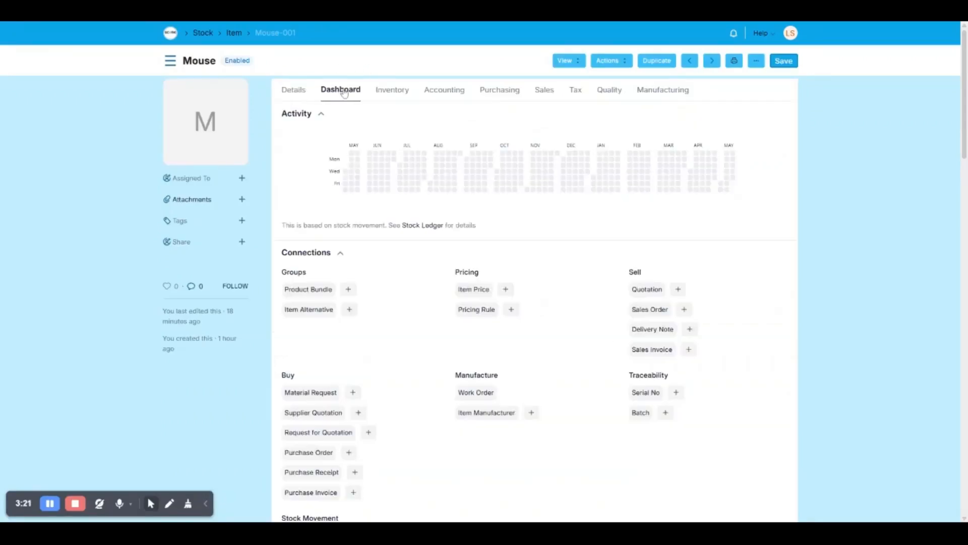
scroll(662, 375, "down", 4)
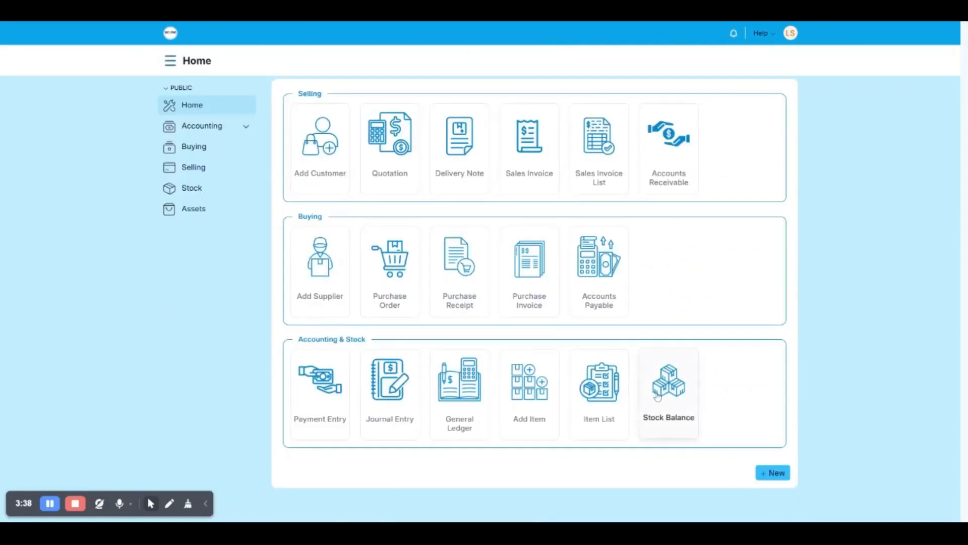
- Open the Stock Balance report, switch to the Stock Ledger and examine the keyboard and mouse movements
left_click(670, 383)
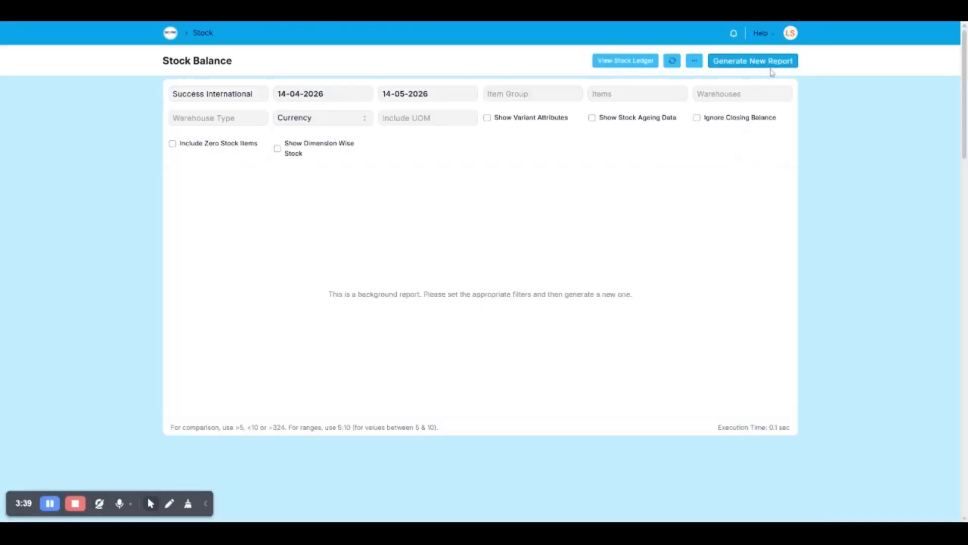
left_click(629, 64)
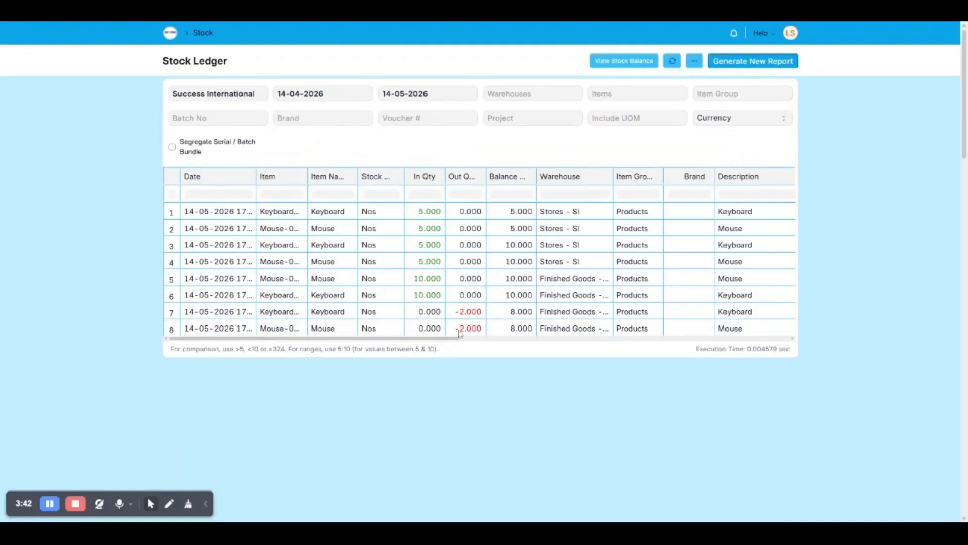
mouse_move(439, 340)
left_mouse_down()
mouse_move(701, 335)
mouse_move(443, 337)
left_mouse_up()
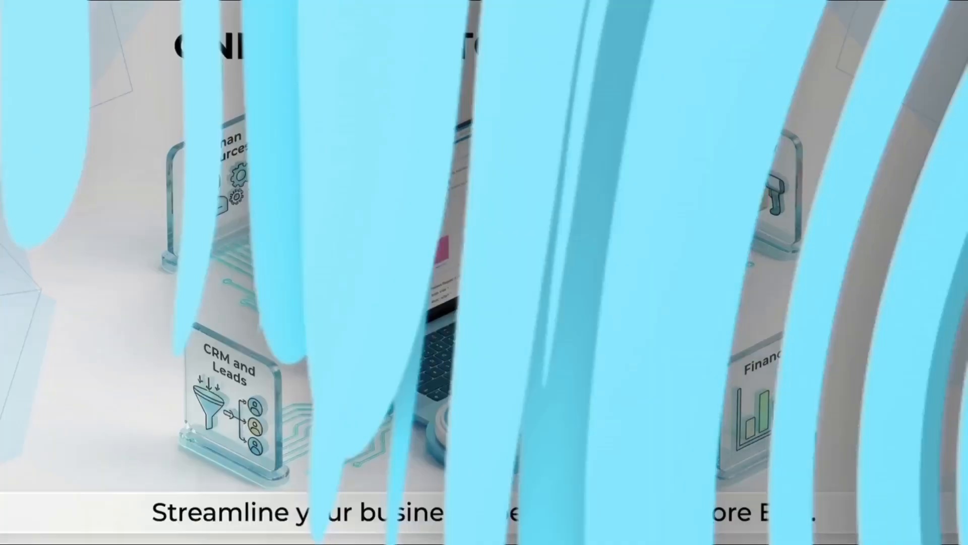